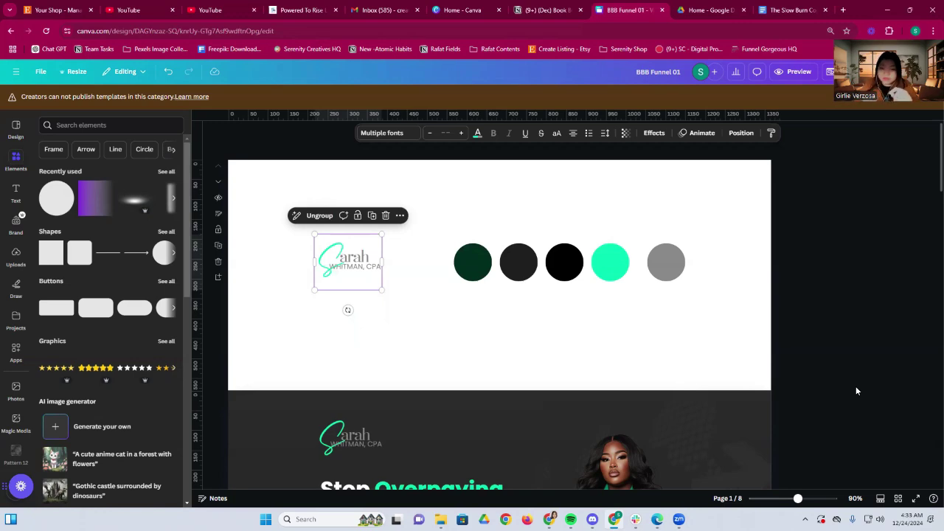
- Review all eight sections of the BBB Funnel 01 design, from the logo and color palette page to the footer and back
scroll(747, 389, down, 3)
scroll(684, 378, up, 2)
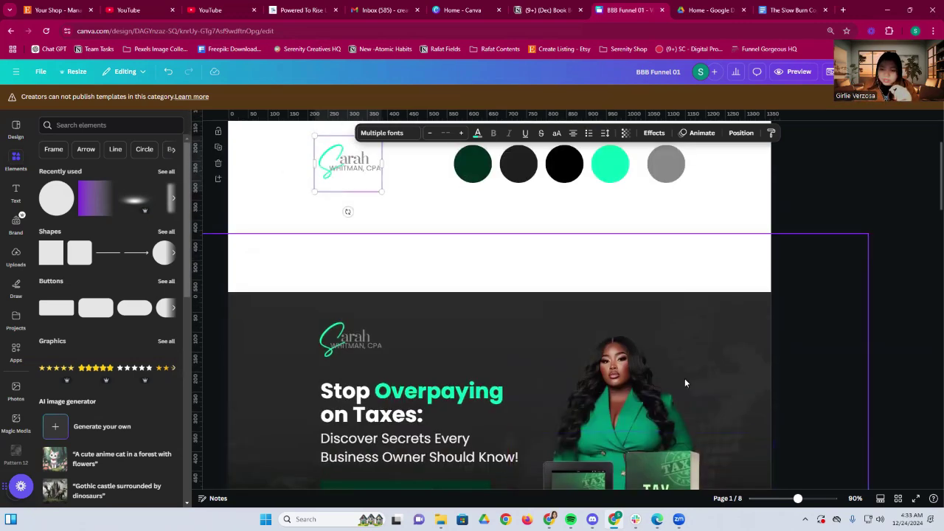
scroll(683, 379, down, 2)
scroll(682, 380, down, 1)
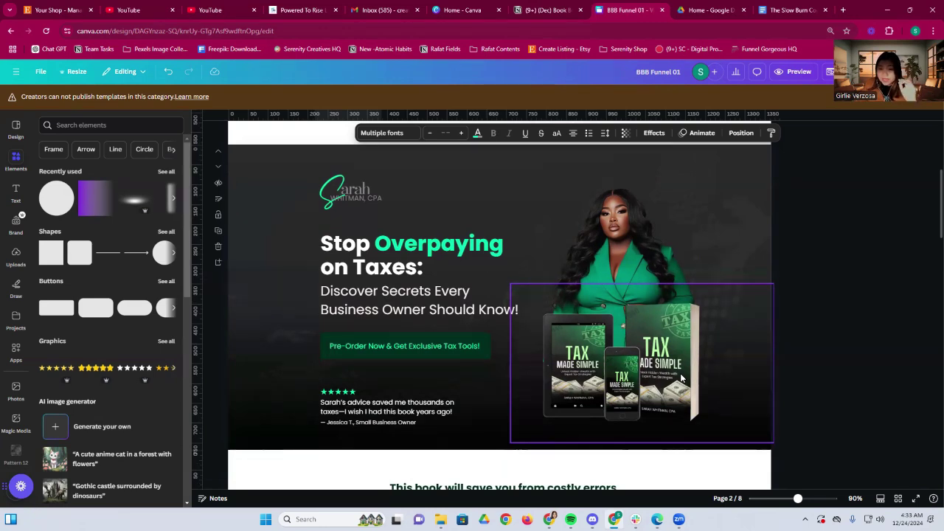
scroll(681, 377, down, 1)
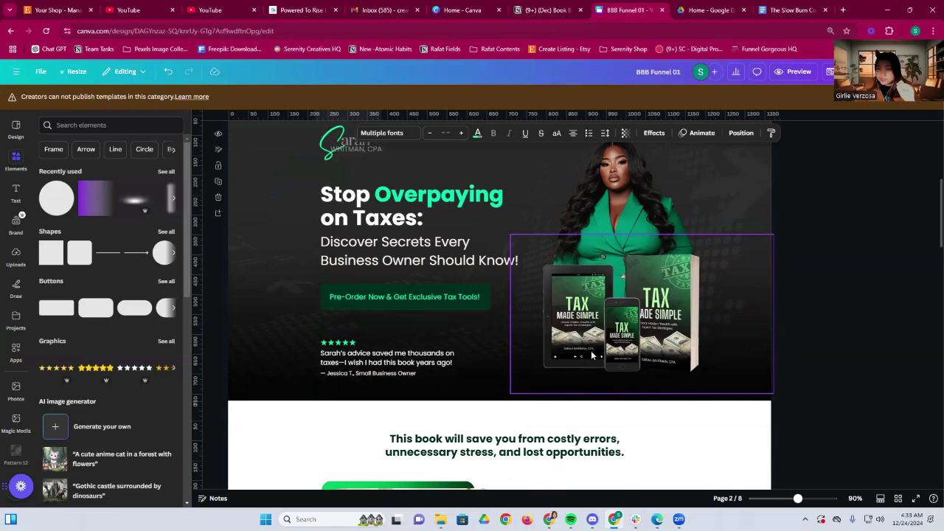
scroll(592, 353, down, 3)
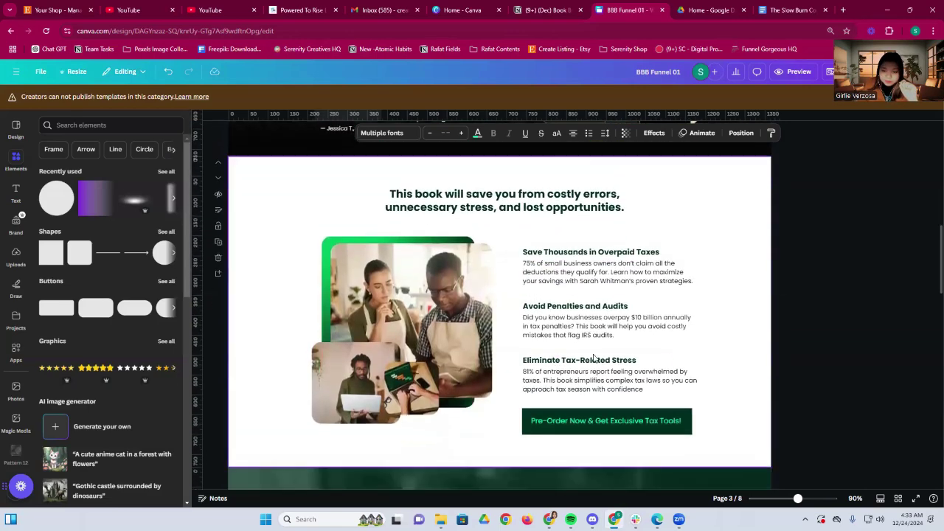
scroll(593, 353, up, 1)
scroll(592, 353, down, 2)
scroll(593, 358, down, 12)
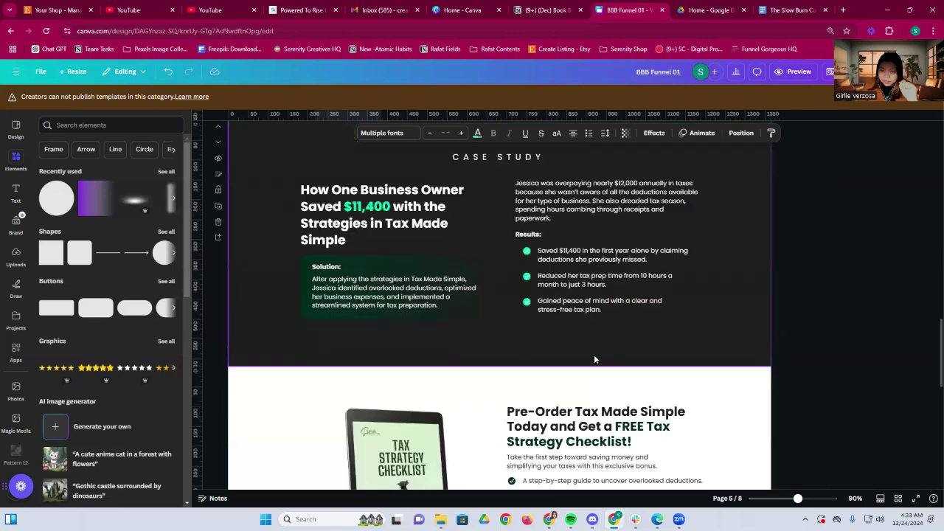
scroll(594, 359, down, 3)
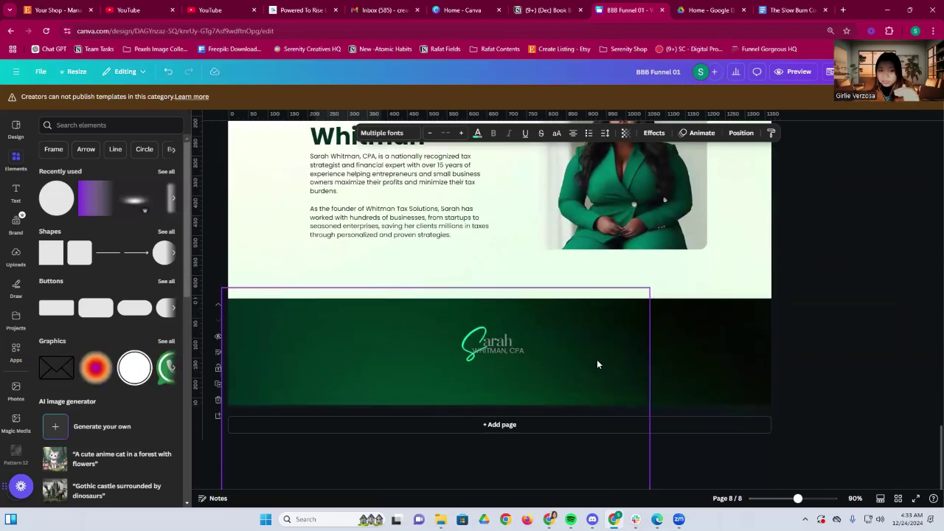
scroll(596, 359, up, 3)
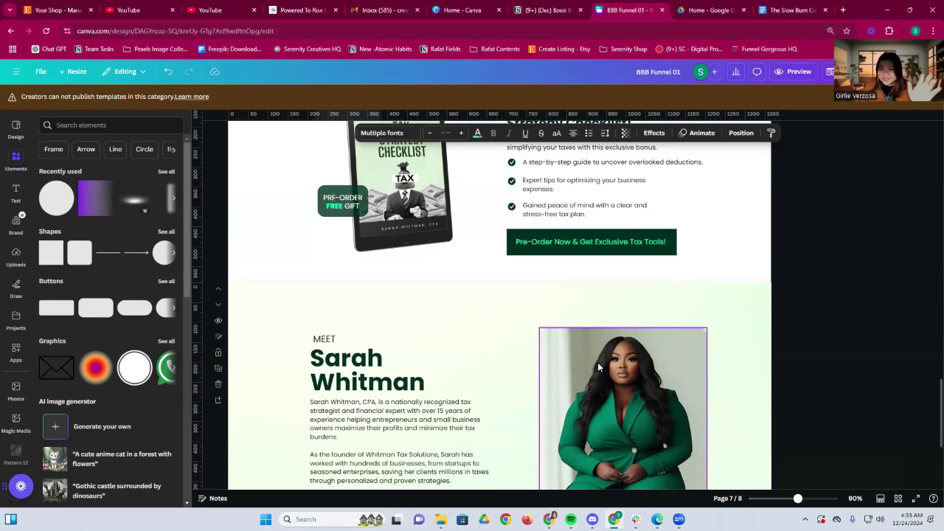
scroll(598, 366, up, 5)
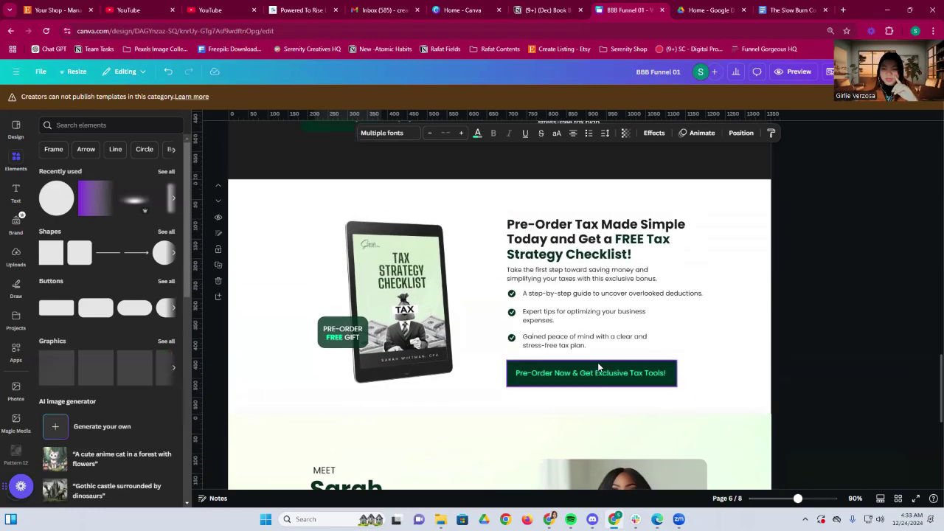
scroll(598, 367, up, 6)
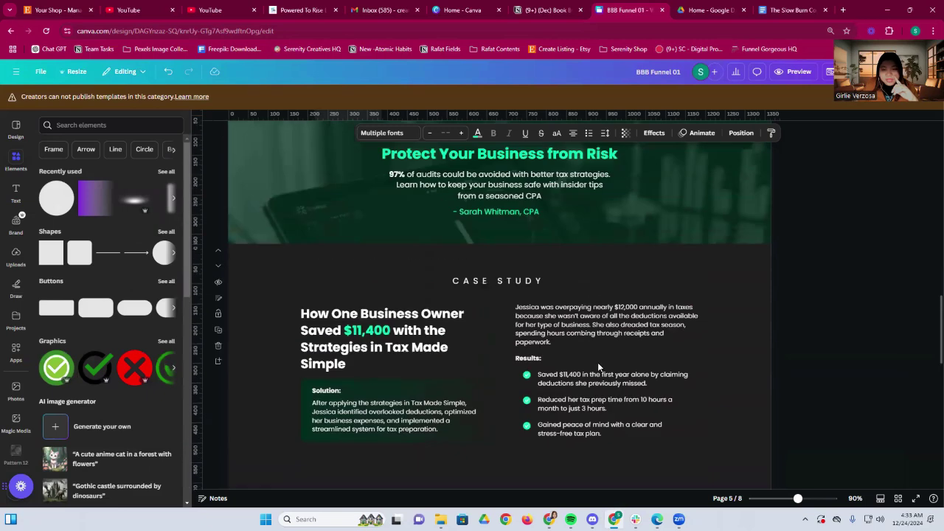
scroll(597, 362, up, 2)
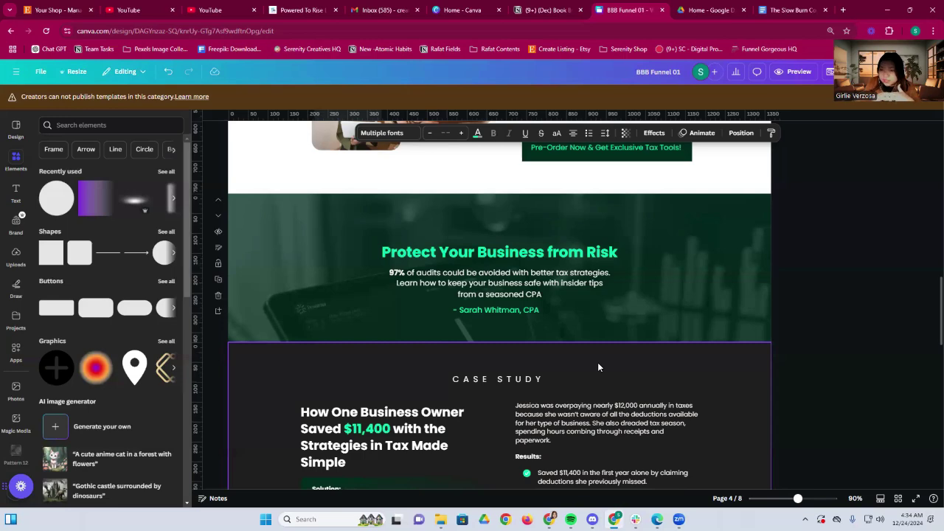
scroll(598, 367, up, 10)
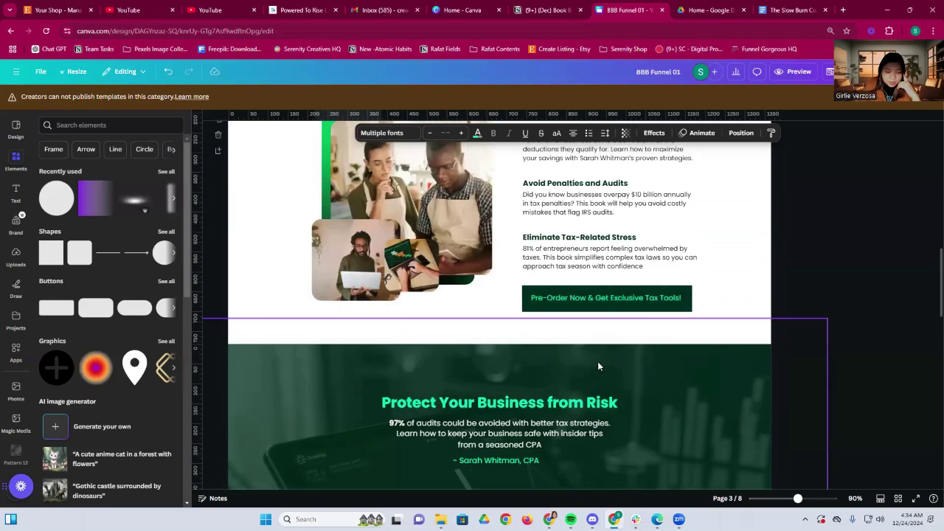
scroll(598, 366, up, 6)
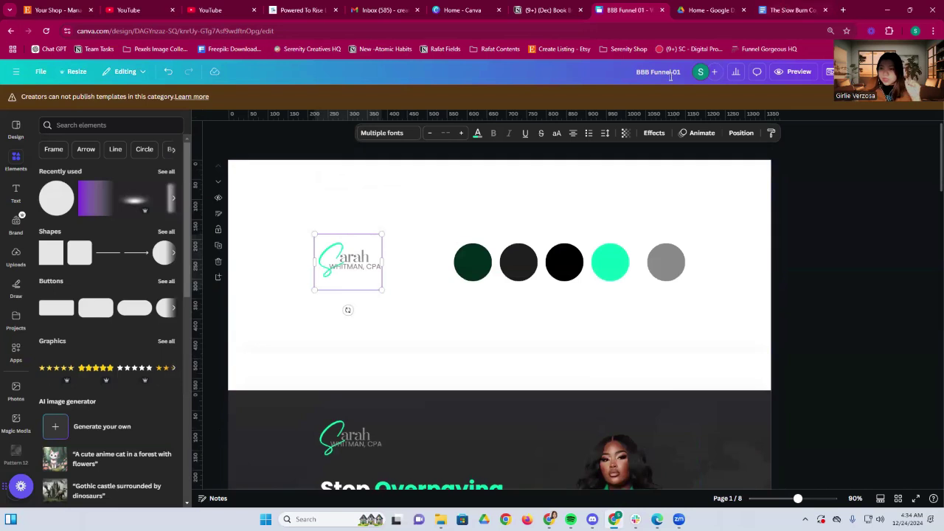
click(426, 322)
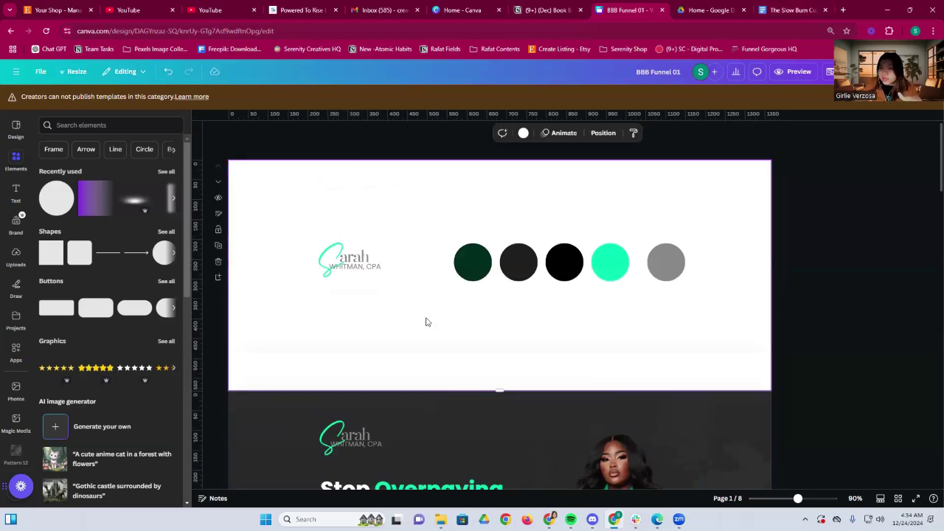
- Open the Canva home page in a new browser tab and create a blank Website design without a template
click(843, 10)
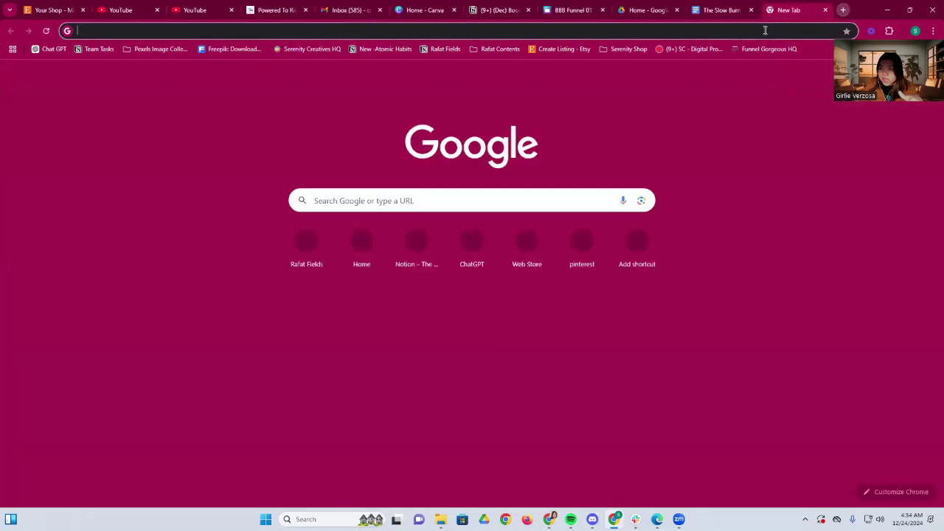
click(765, 30)
text(canva)
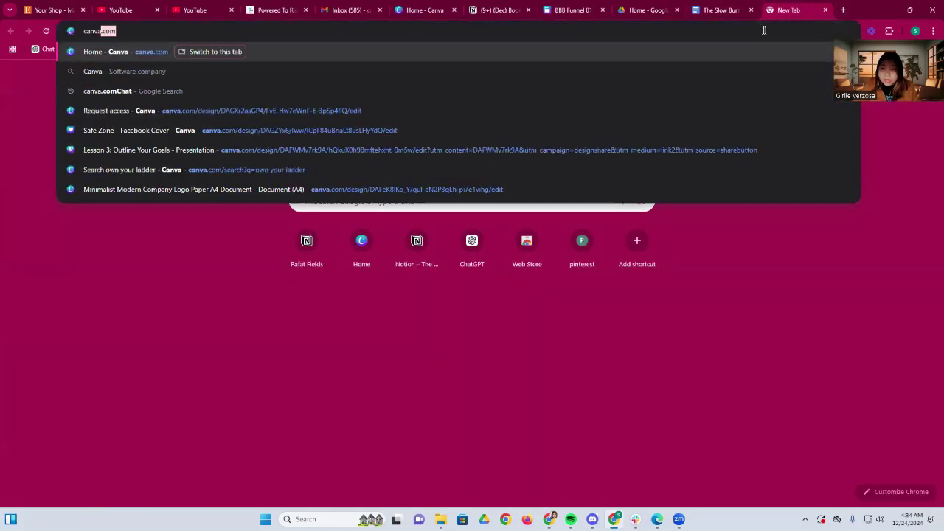
key(Return)
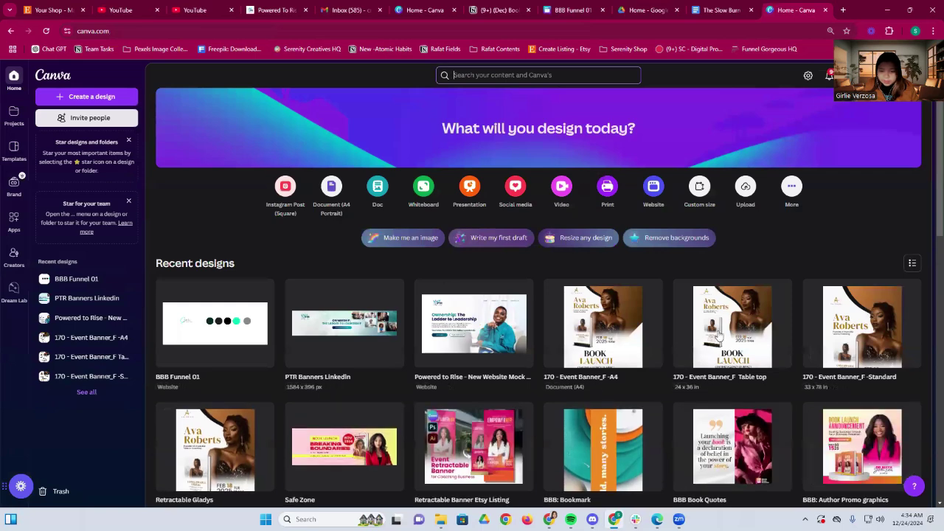
click(651, 186)
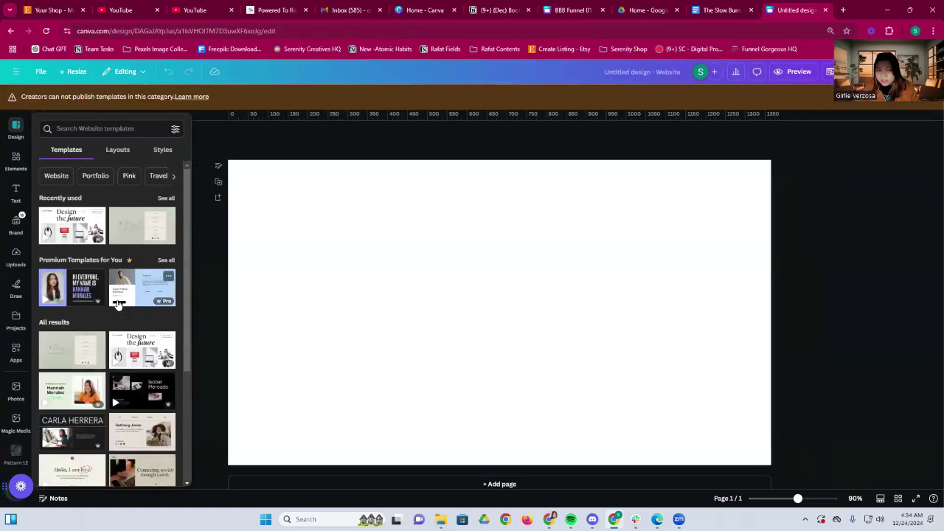
click(623, 340)
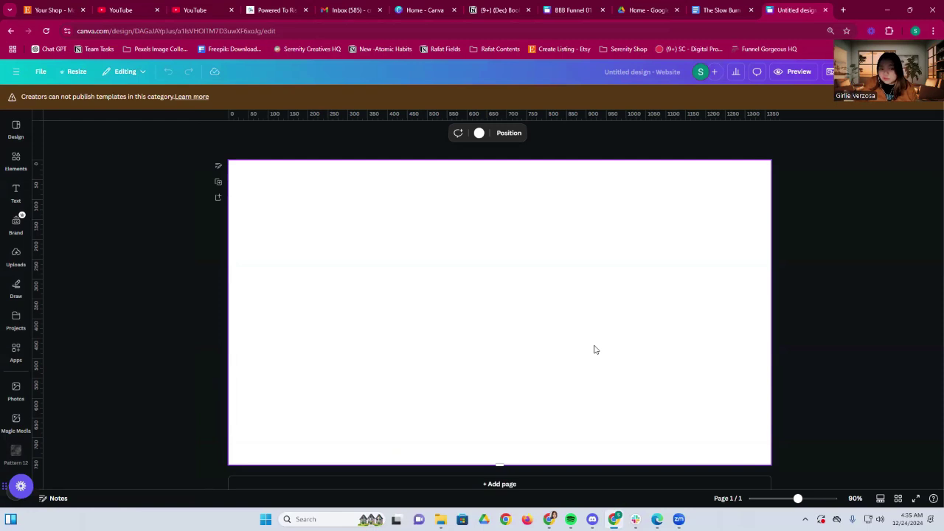
- Add a rounded square shape to the page, enlarge it and place it in the right half as an image placeholder
scroll(595, 350, down, 1)
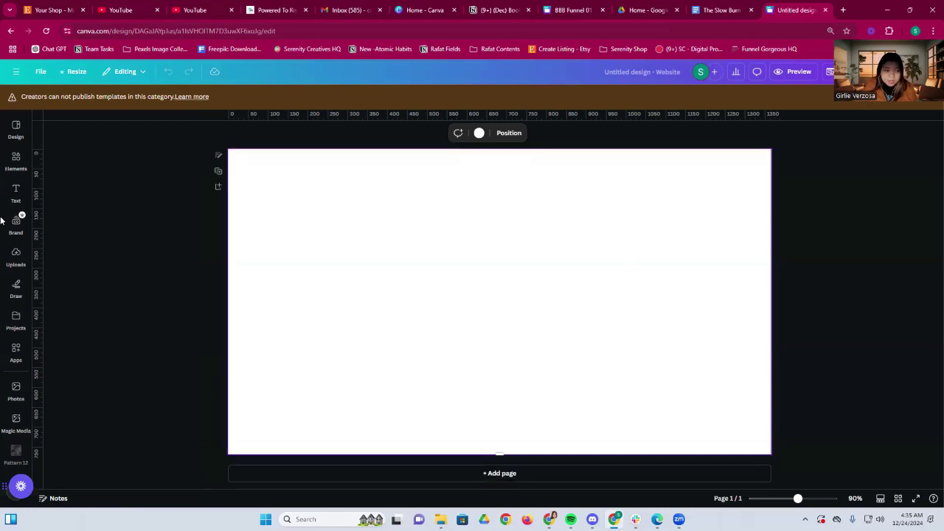
click(16, 159)
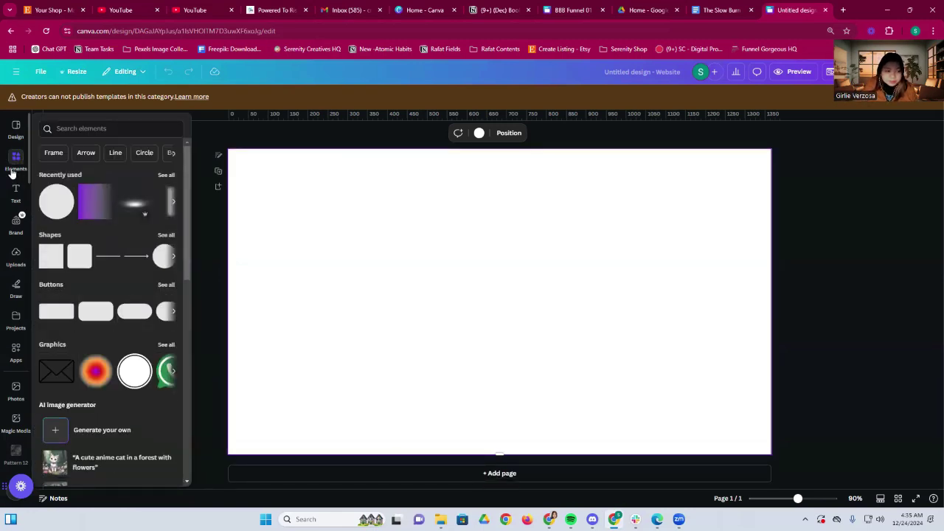
drag(81, 253, 564, 233)
drag(639, 309, 719, 400)
drag(668, 357, 654, 352)
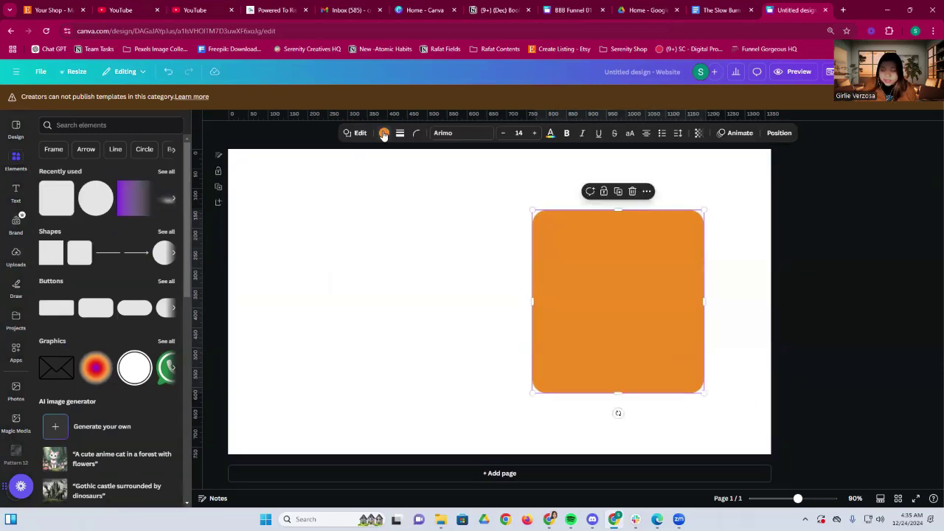
- Change the rounded square's fill to solid gray #848484
click(384, 133)
click(95, 192)
click(95, 192)
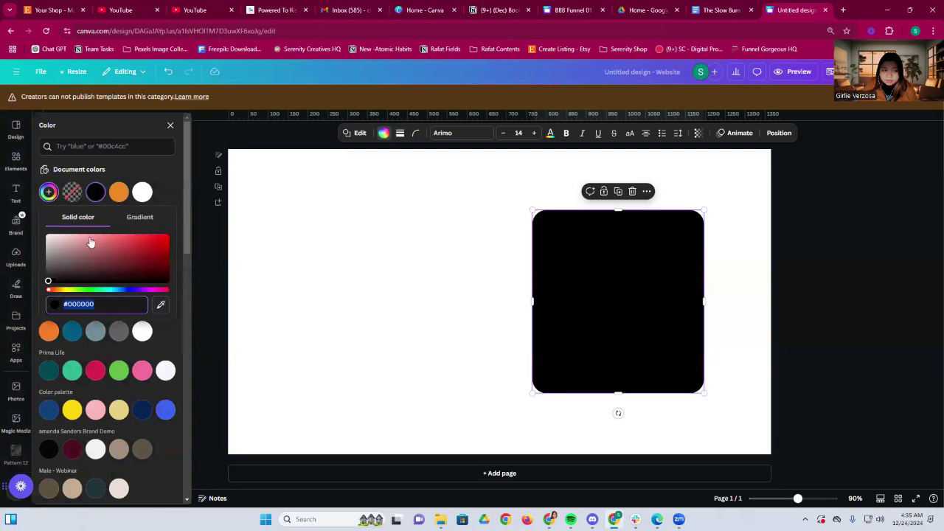
drag(48, 281, 37, 256)
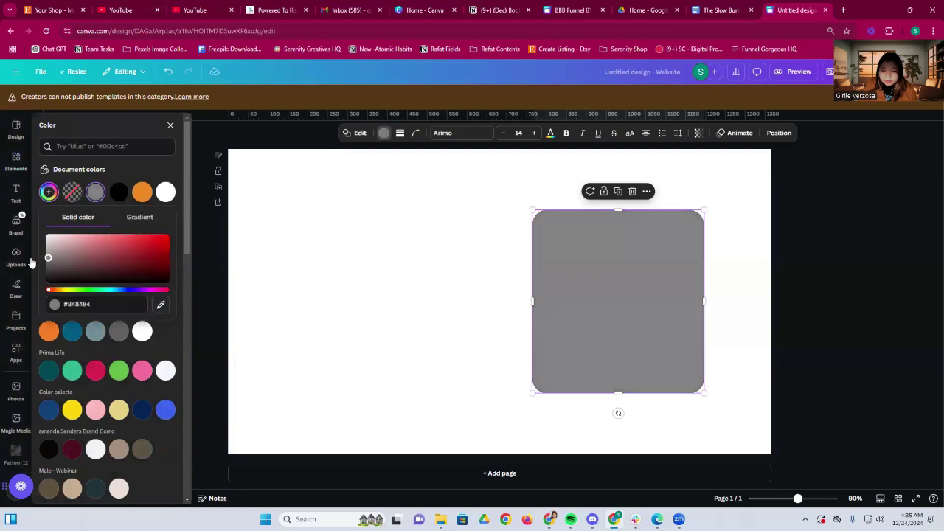
click(249, 306)
- Add a Heading text to the left half of the page and enlarge it to font size 78.2
click(15, 159)
click(16, 193)
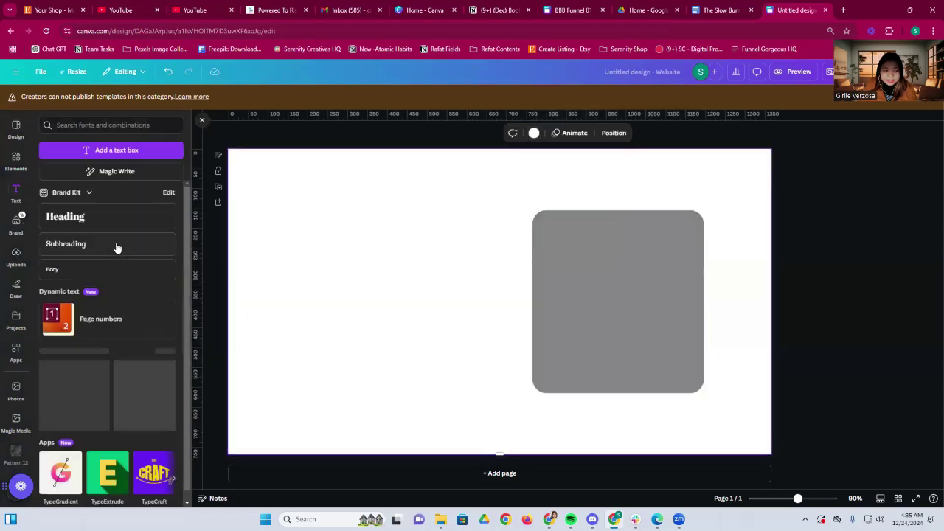
click(74, 217)
drag(472, 300, 318, 246)
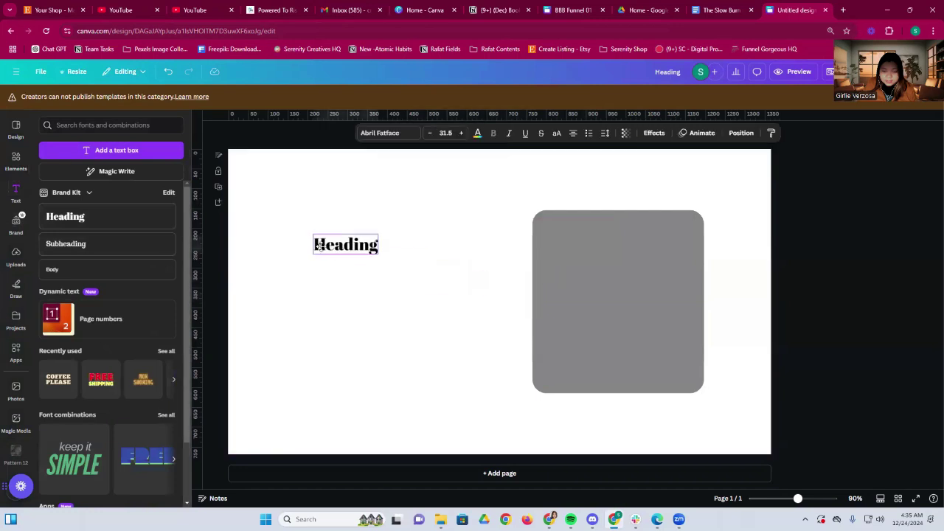
drag(378, 253, 473, 290)
- Add a Subheading and a left-aligned Body text beneath the heading, with a small gap above the body text
drag(66, 243, 357, 307)
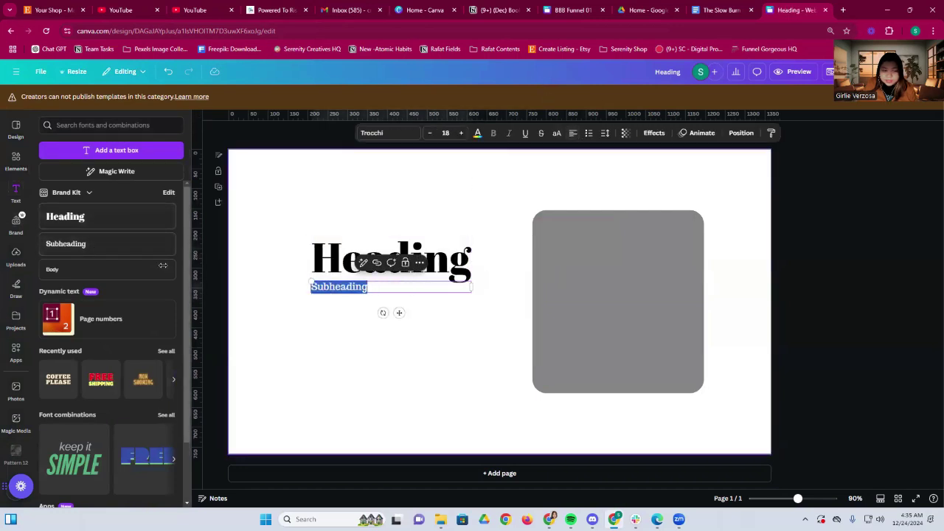
click(58, 269)
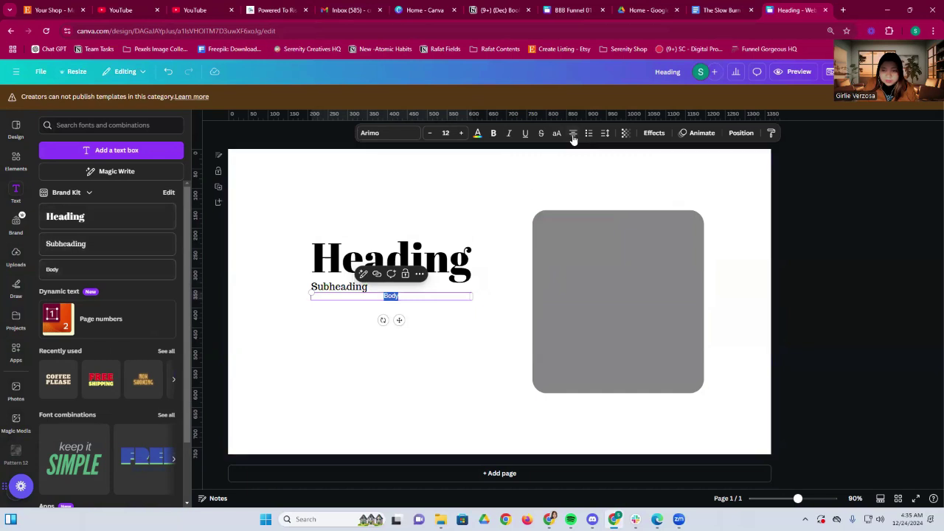
click(333, 343)
drag(319, 295, 320, 301)
- Nudge the heading slightly left to line its lettering up with the text below it
click(330, 255)
drag(330, 256, 326, 257)
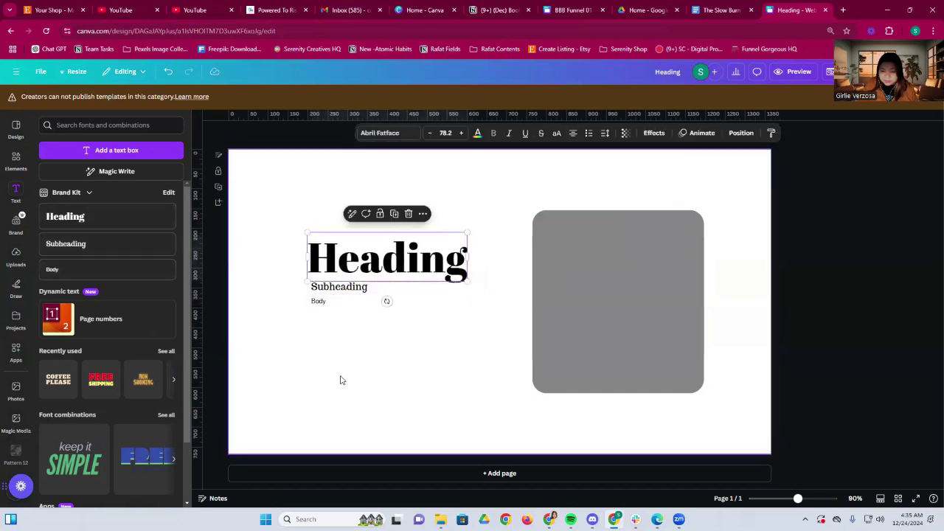
click(341, 380)
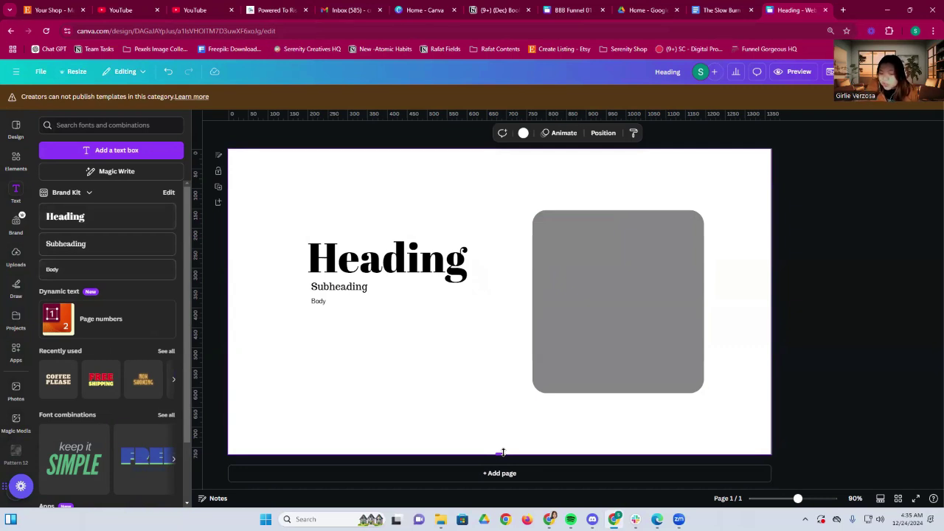
- Shorten the first page from its bottom edge and select all of its text and the gray shape
mouse_move(503, 452)
mouse_down()
mouse_move(500, 432)
mouse_move(503, 440)
mouse_up()
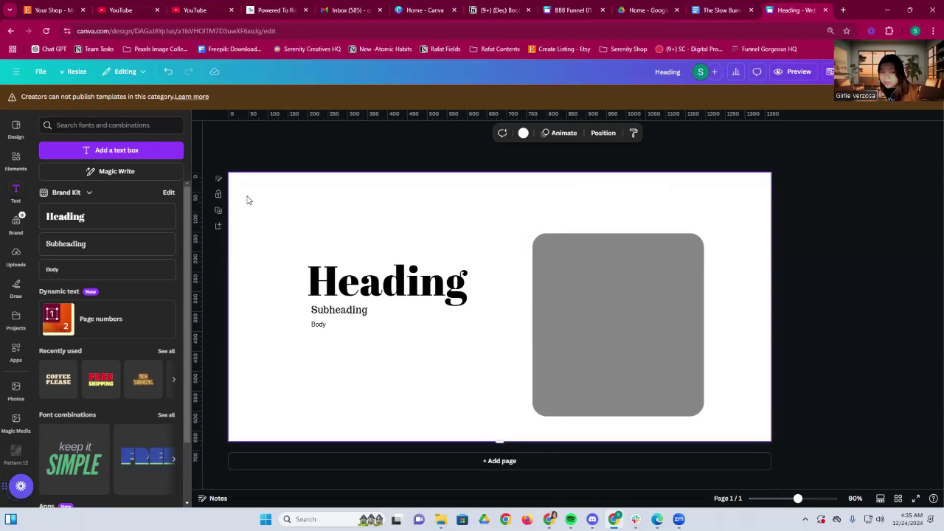
drag(252, 192, 764, 414)
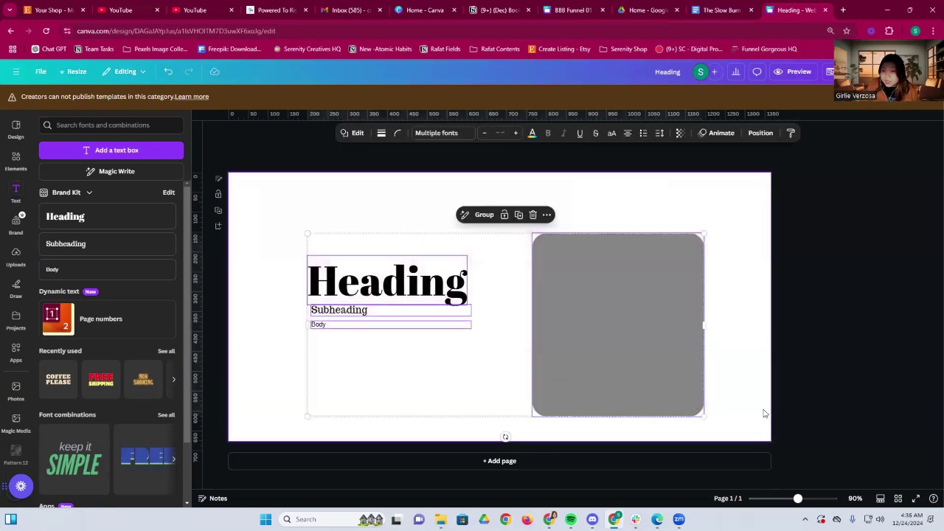
- Add a second page below the first and set its background to the gray used for the placeholder
click(509, 461)
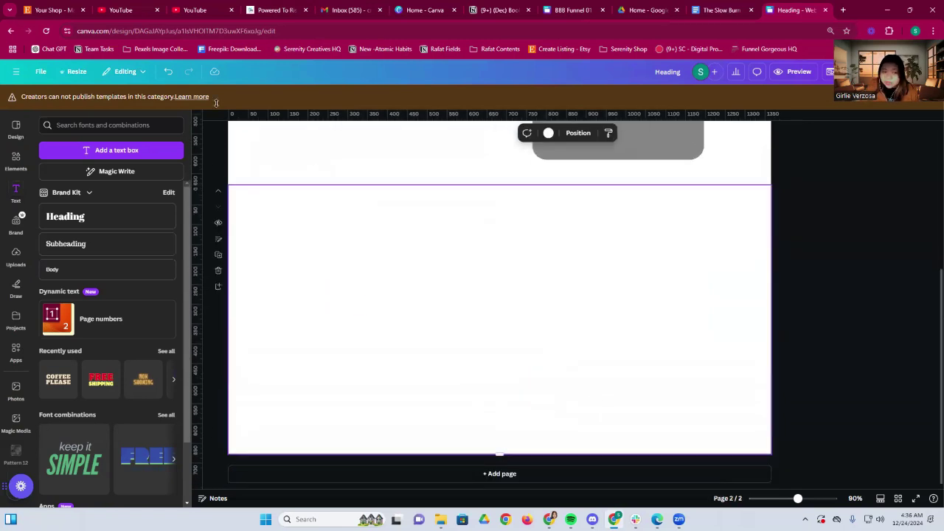
click(548, 133)
click(95, 192)
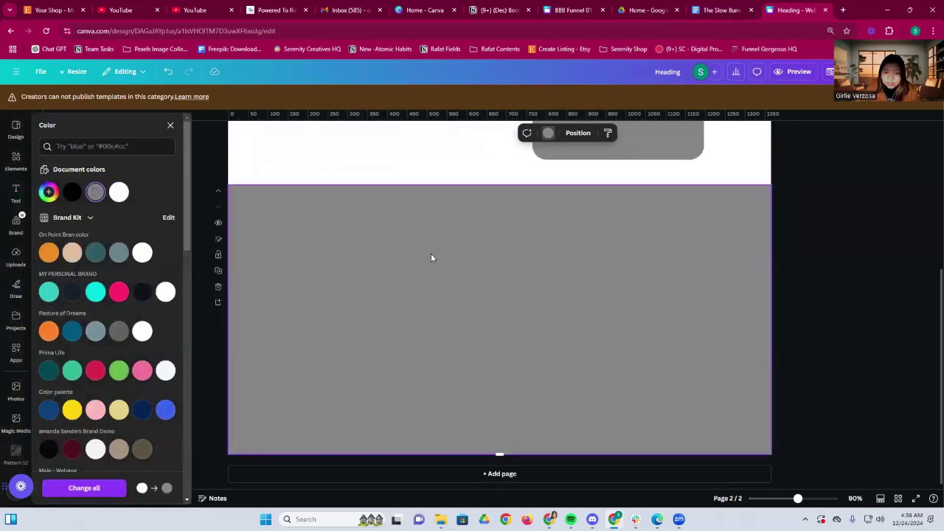
- Lengthen the gray second page by extending its bottom edge, and review how the two page sections stack
drag(499, 454, 489, 414)
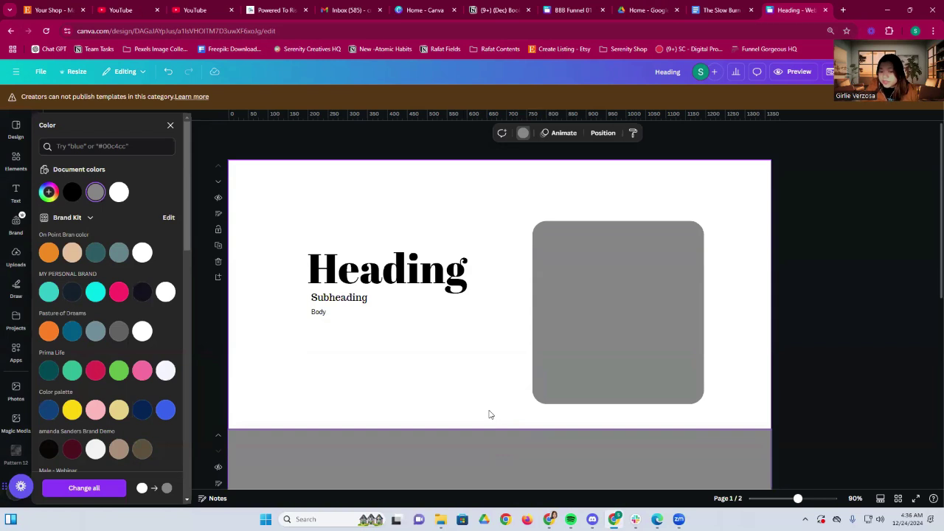
scroll(489, 414, down, 5)
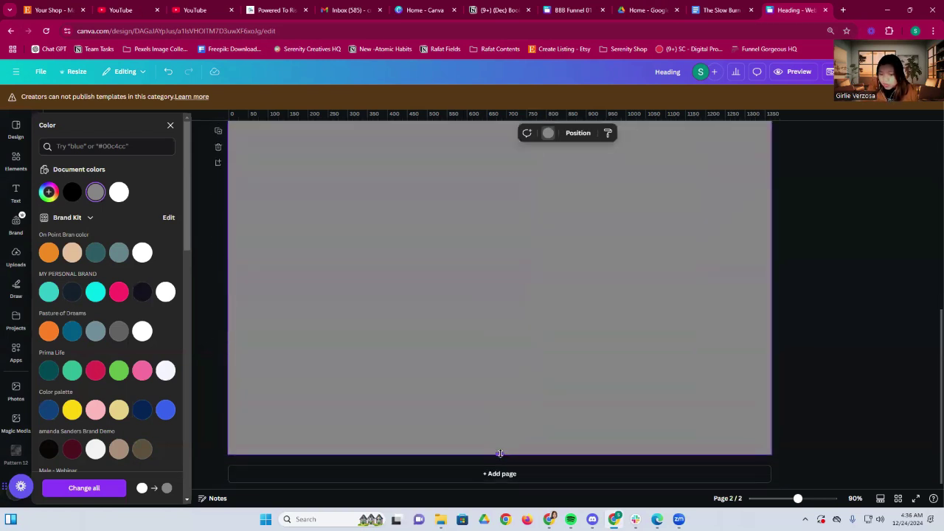
scroll(495, 430, up, 3)
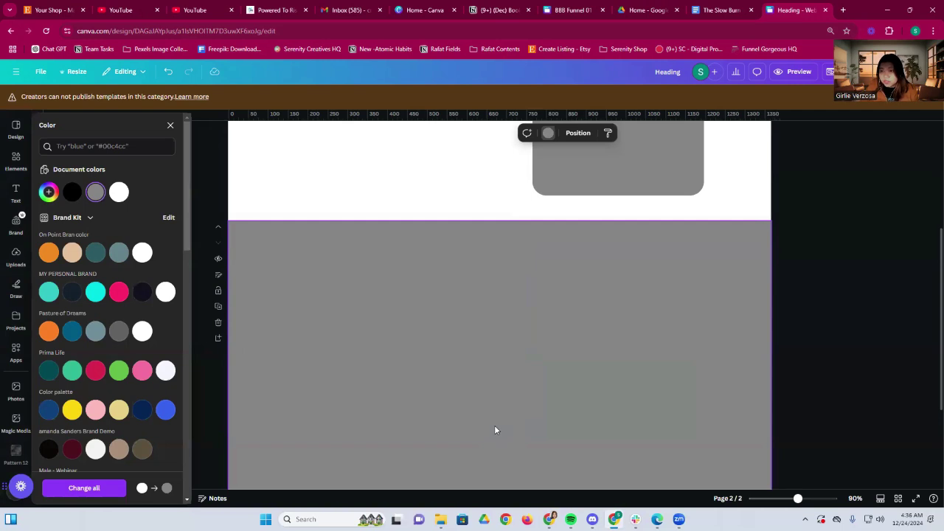
scroll(495, 430, up, 5)
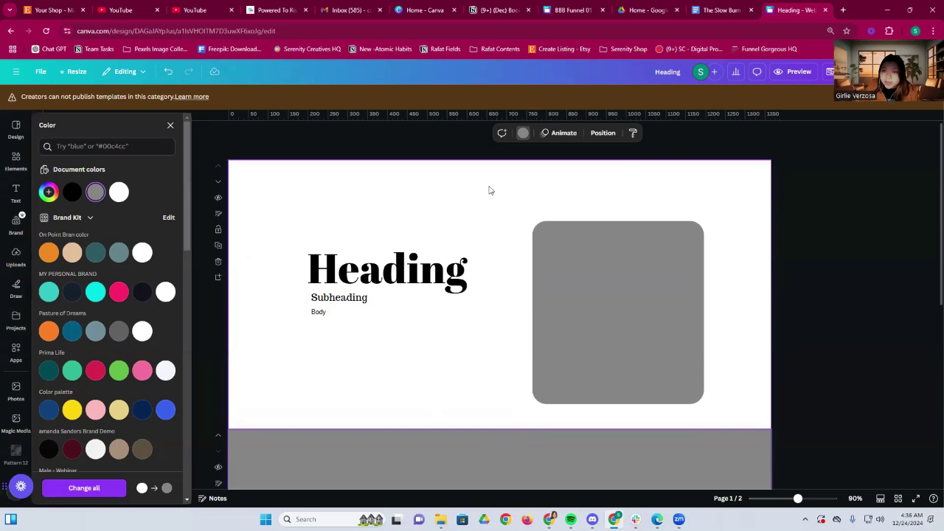
- Switch to the BBB Funnel 01 design and examine the grouped text logo on its first page
click(573, 10)
scroll(465, 344, down, 2)
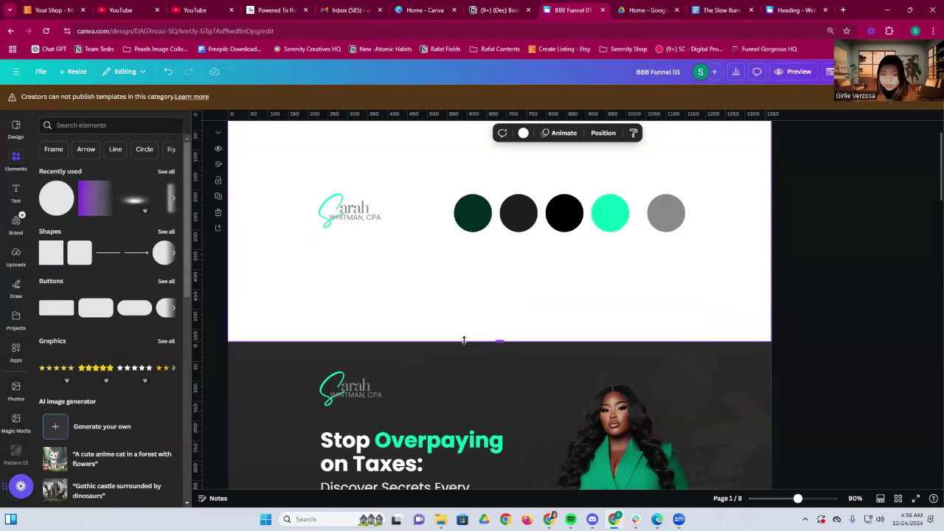
scroll(464, 340, up, 2)
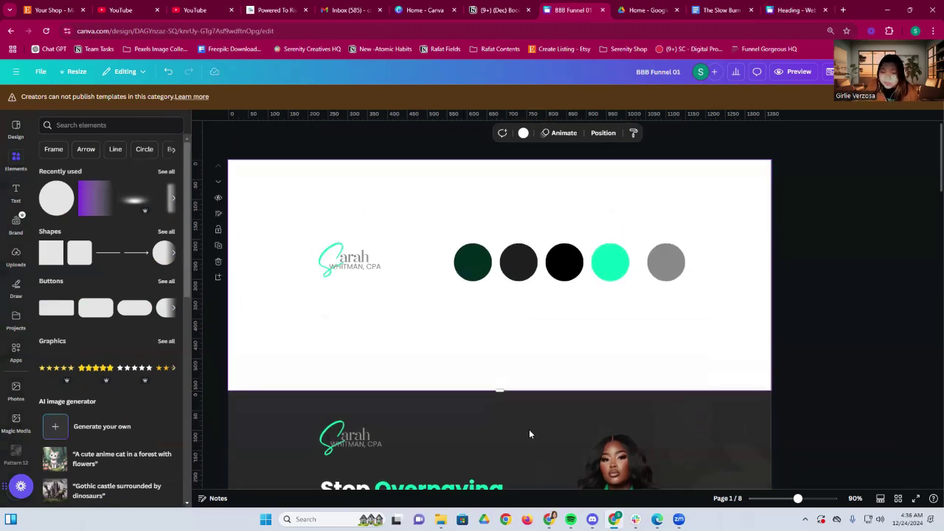
click(394, 371)
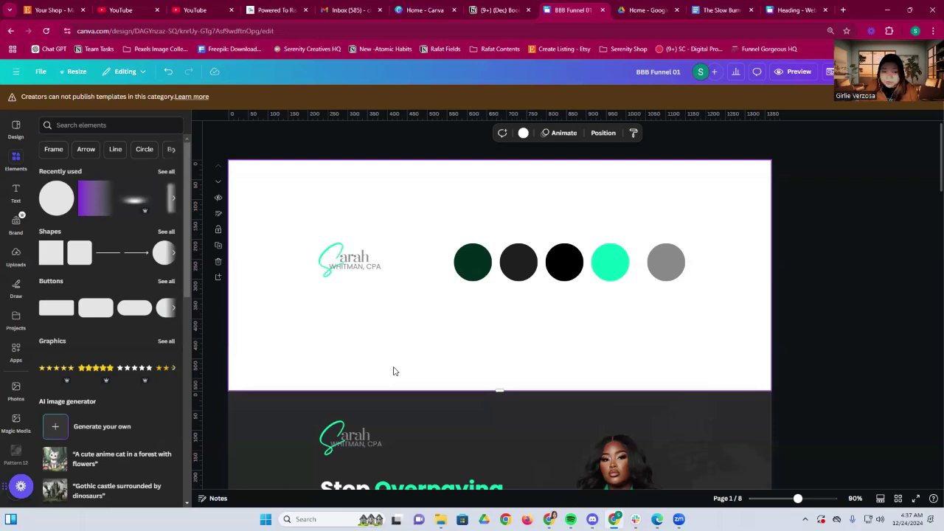
scroll(393, 371, down, 3)
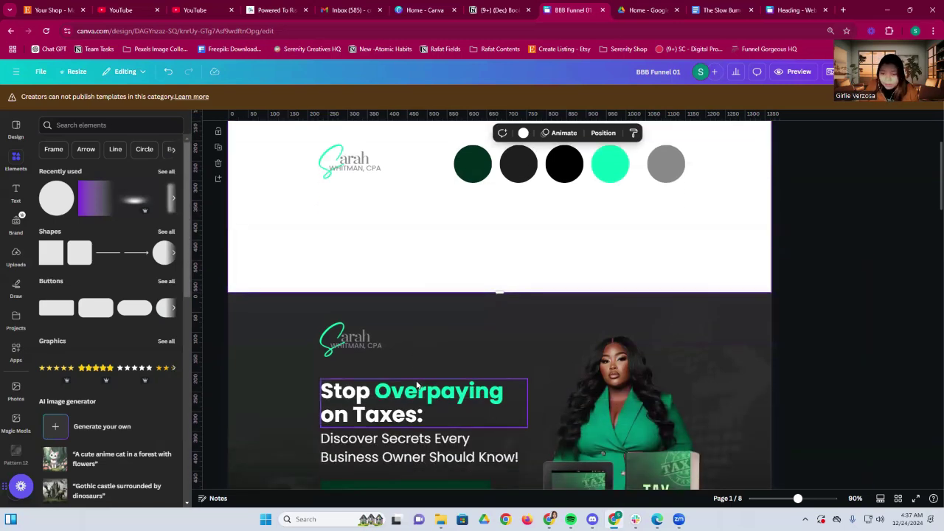
scroll(416, 385, up, 1)
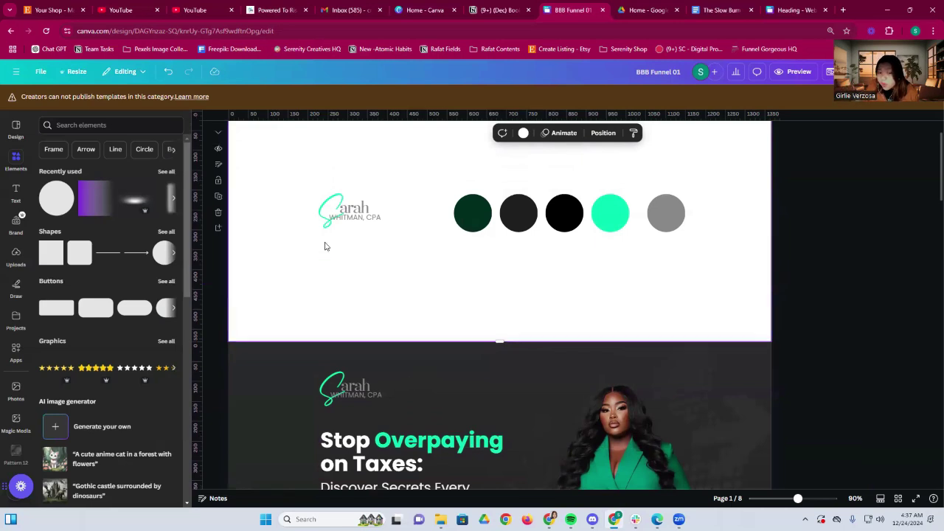
drag(280, 198, 358, 227)
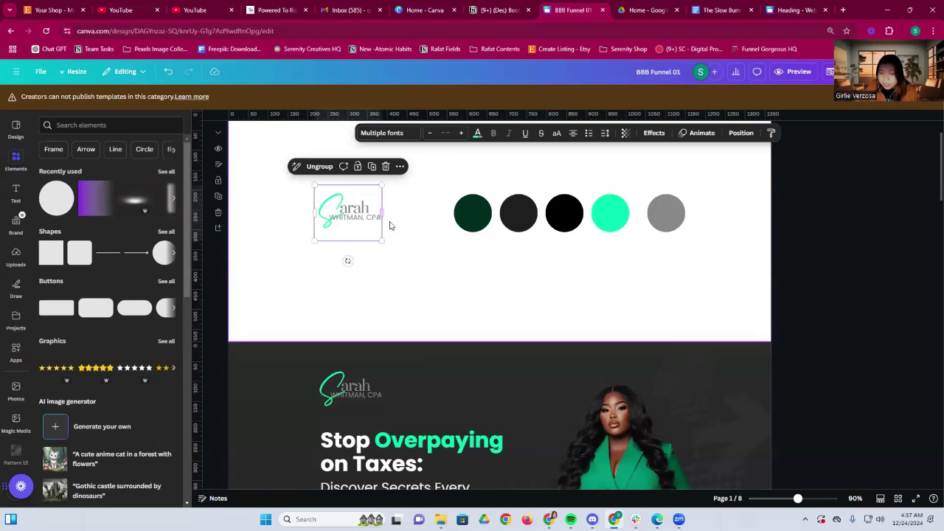
click(415, 249)
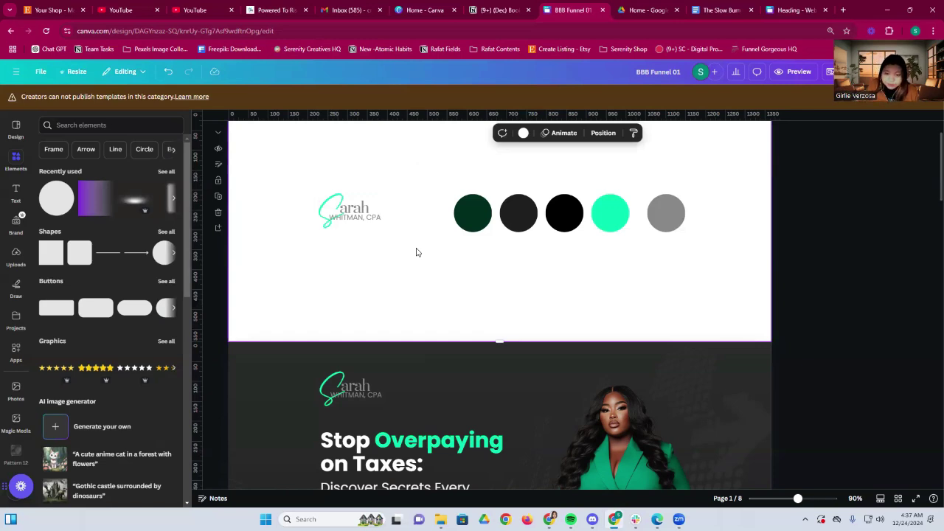
- Examine the brand color circles beside the logo and compare them with the colors in the hero section below
scroll(416, 253, up, 1)
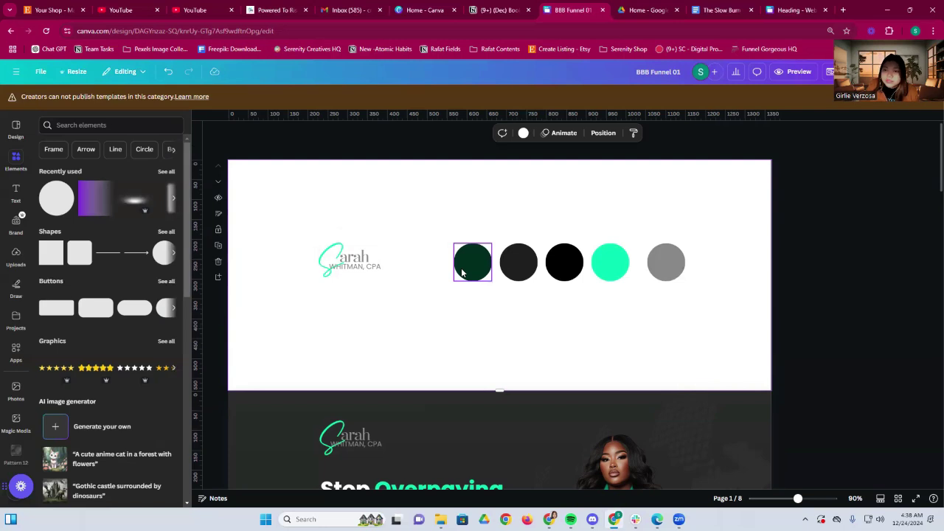
scroll(461, 274, down, 3)
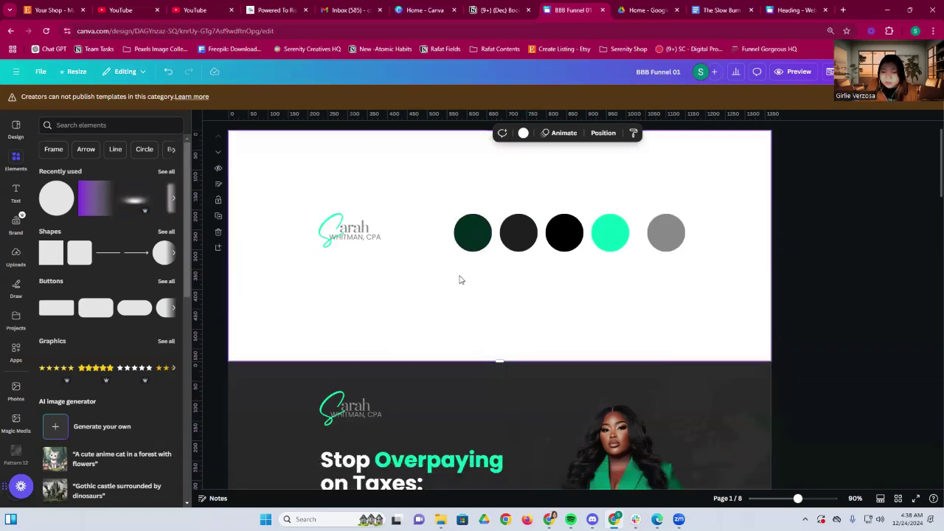
scroll(460, 277, up, 1)
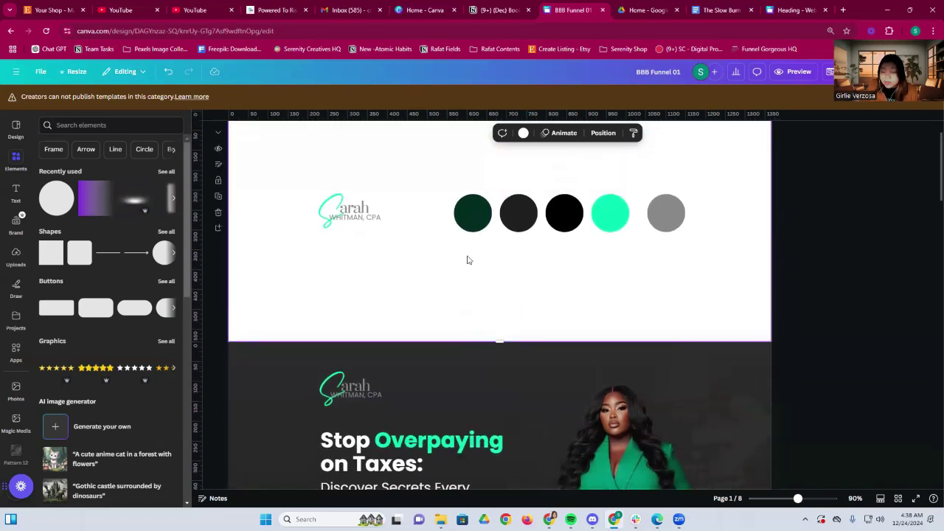
click(519, 221)
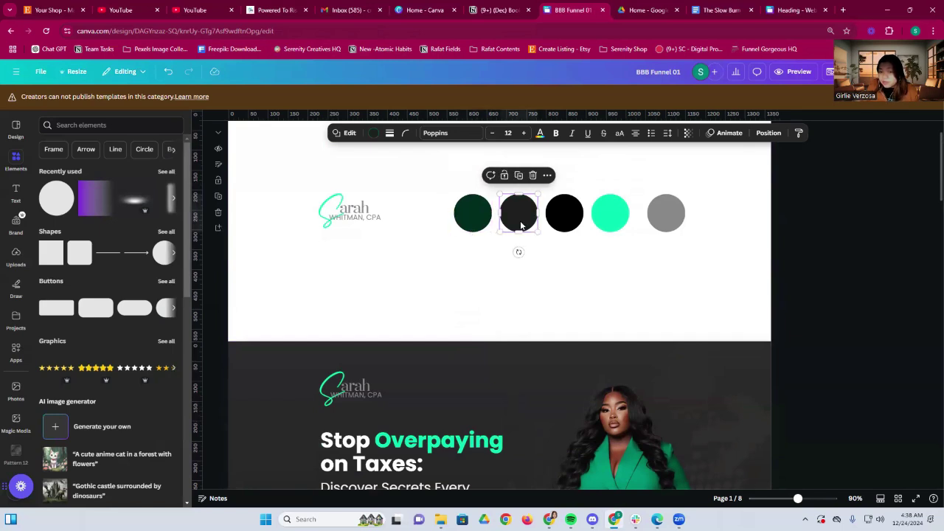
key(Tab)
key(Tab)
key(Tab)
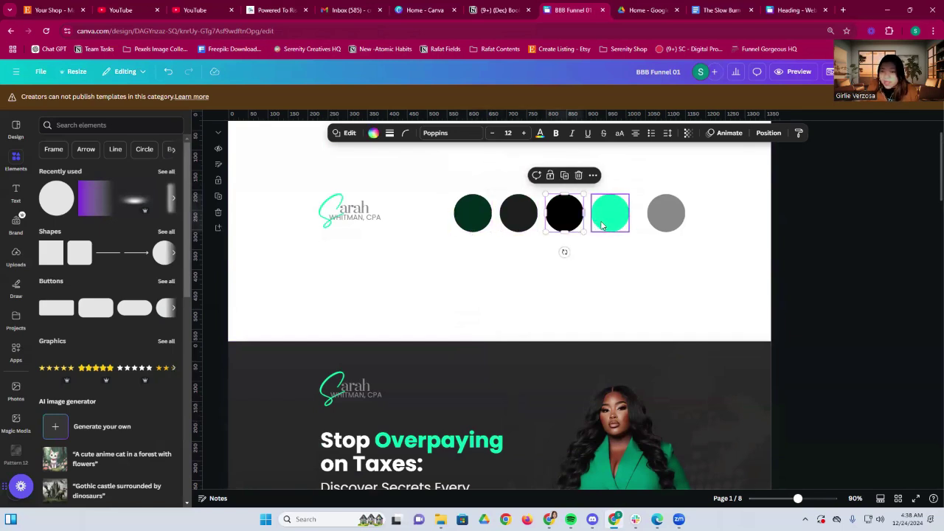
scroll(534, 252, down, 5)
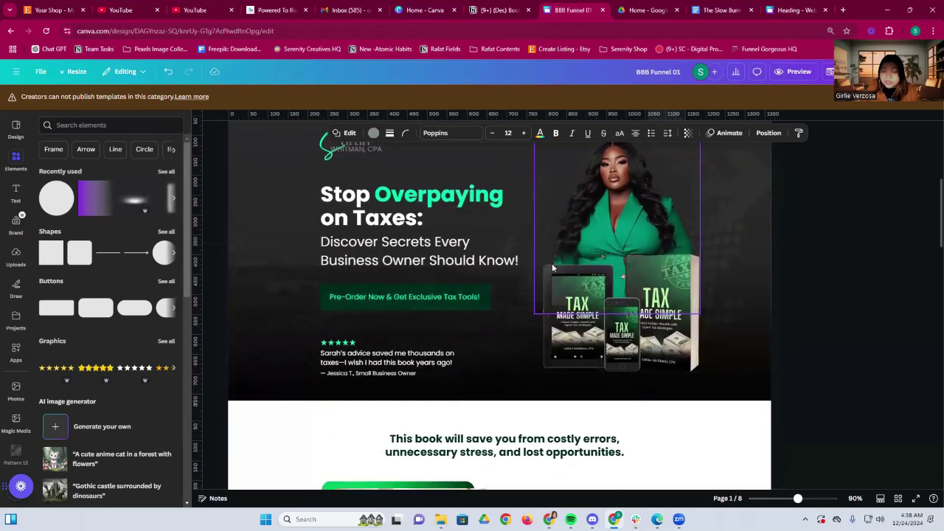
scroll(494, 273, up, 5)
click(379, 257)
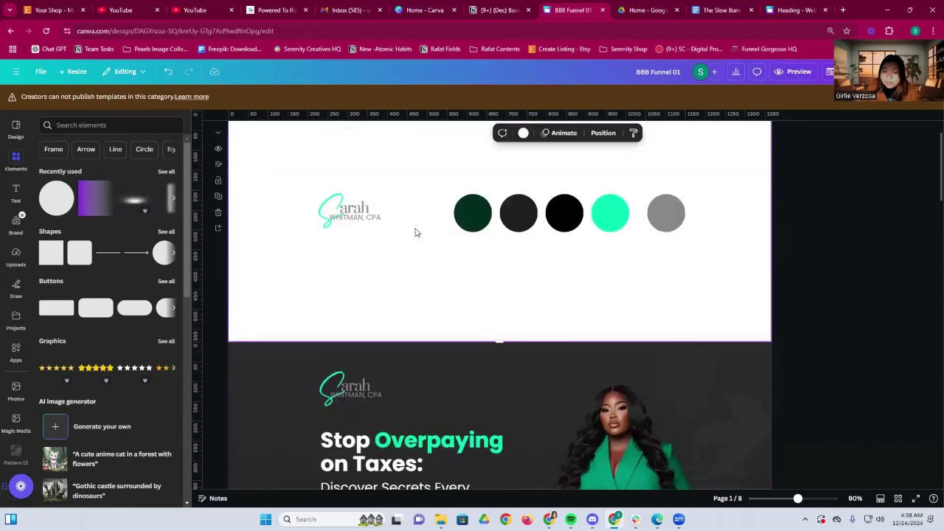
drag(415, 231, 714, 232)
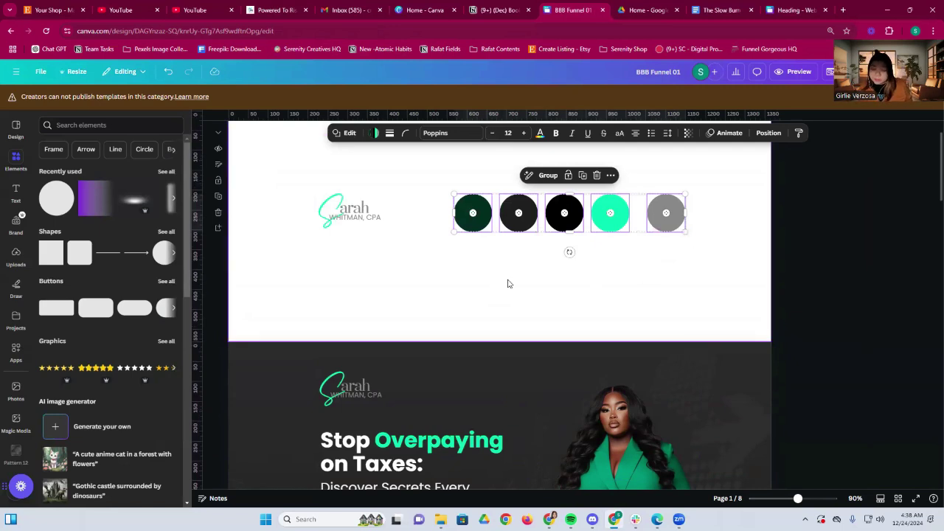
click(353, 319)
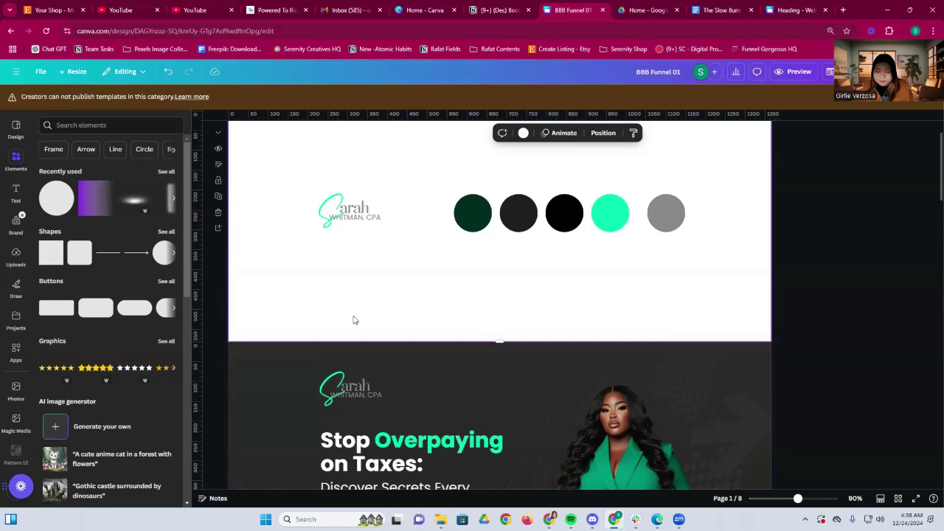
- Duplicate the hero page with the "Stop Overpaying on Taxes:" heading
scroll(376, 326, down, 5)
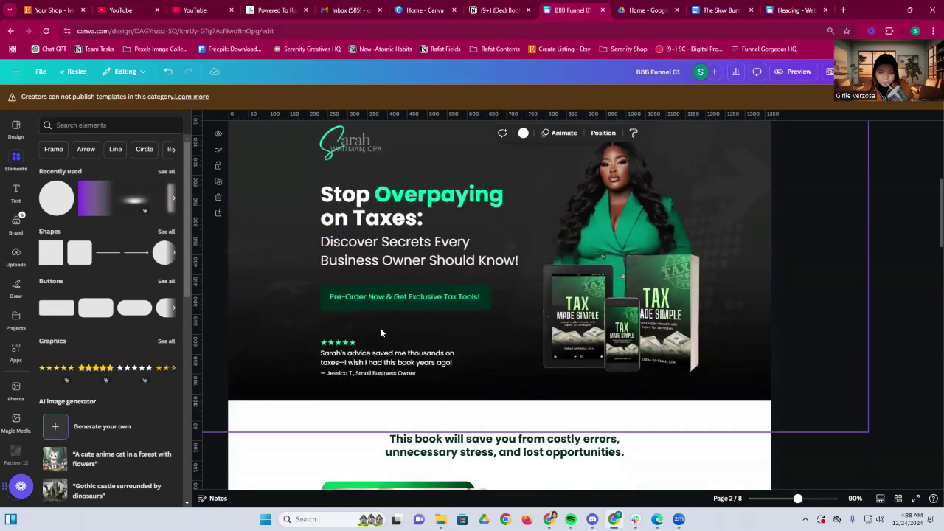
scroll(381, 329, up, 1)
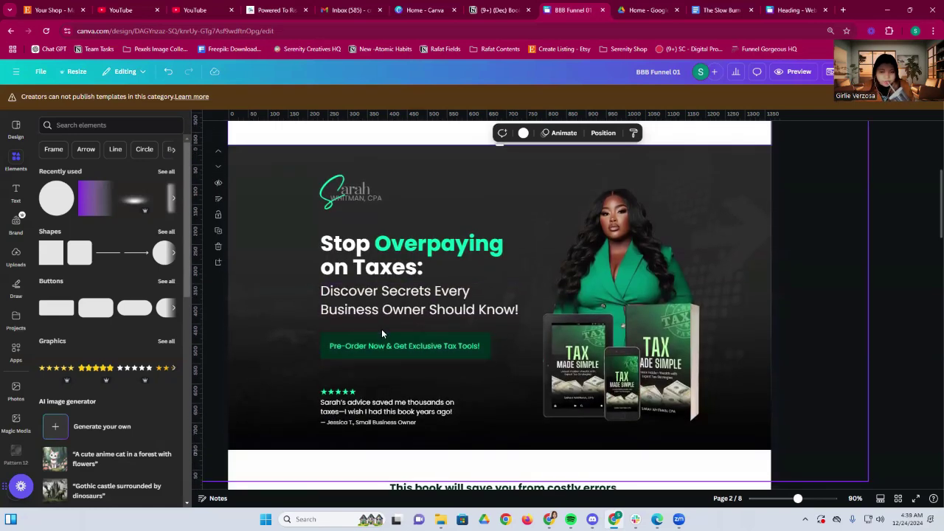
click(862, 353)
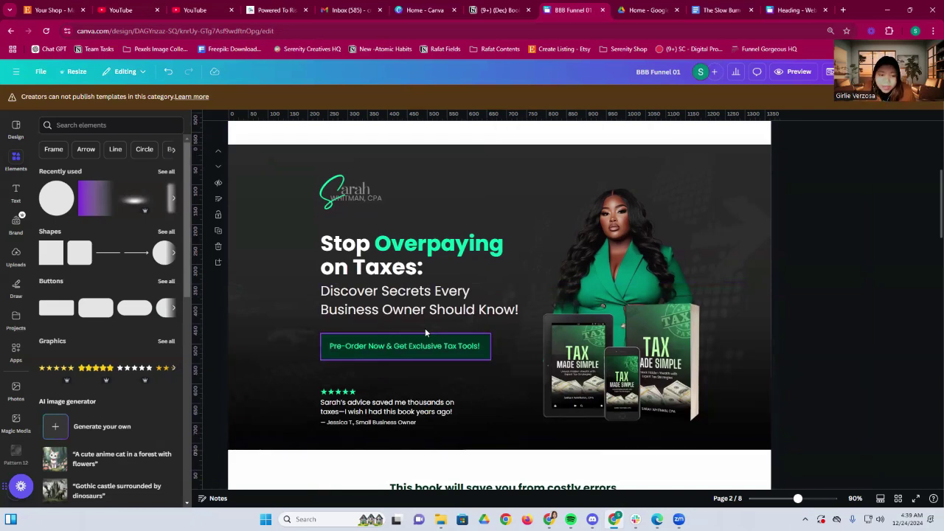
click(218, 230)
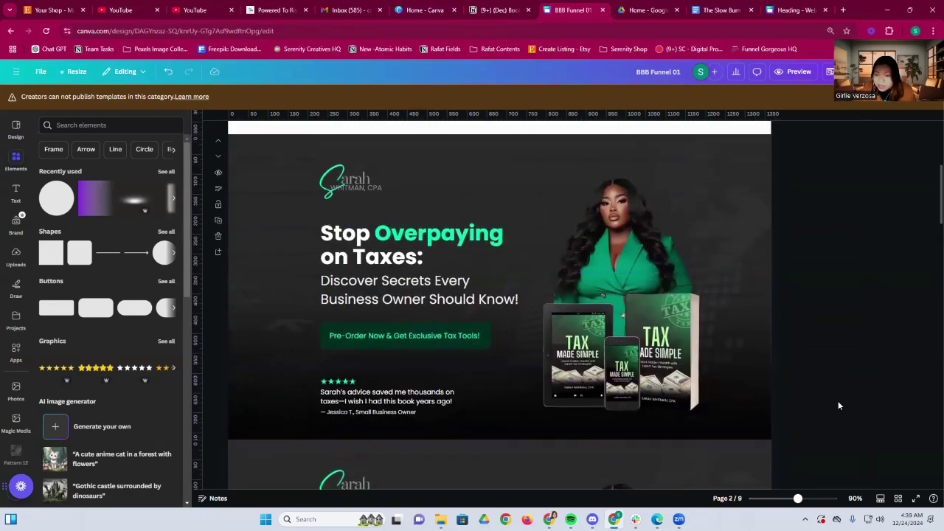
- Delete the logo, text, button, testimonial and images from the upper hero page copy, keeping only its background layers
drag(855, 402, 324, 190)
key(Delete)
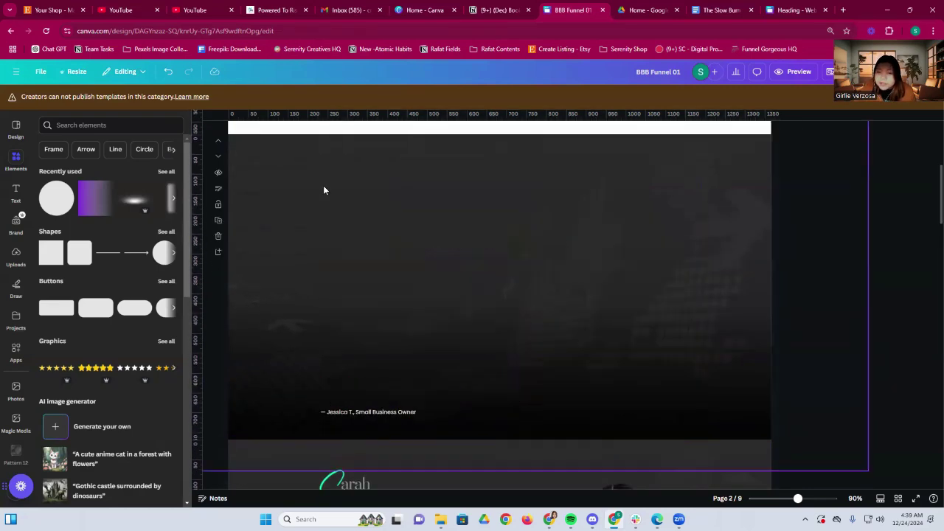
click(381, 413)
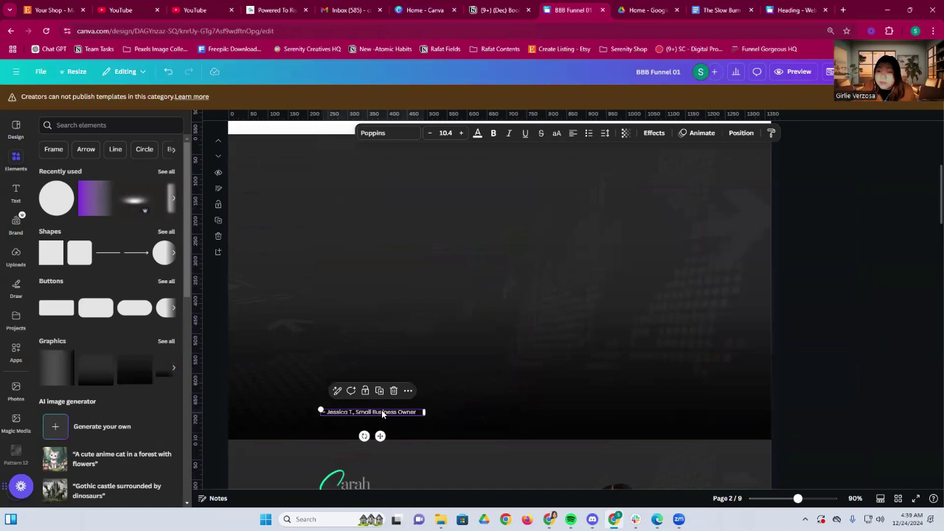
key(Delete)
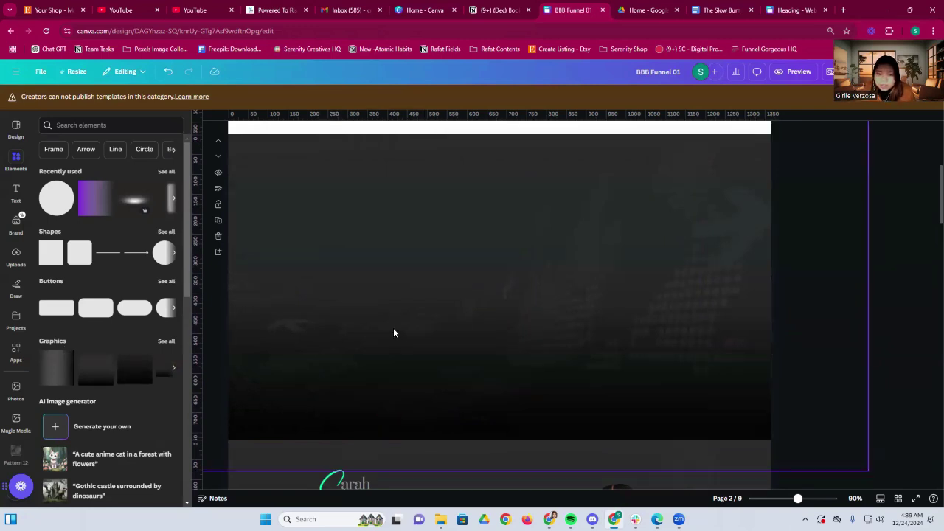
- Move the dark gradient overlays away from the background image on the emptied hero page to expose each layer
click(589, 338)
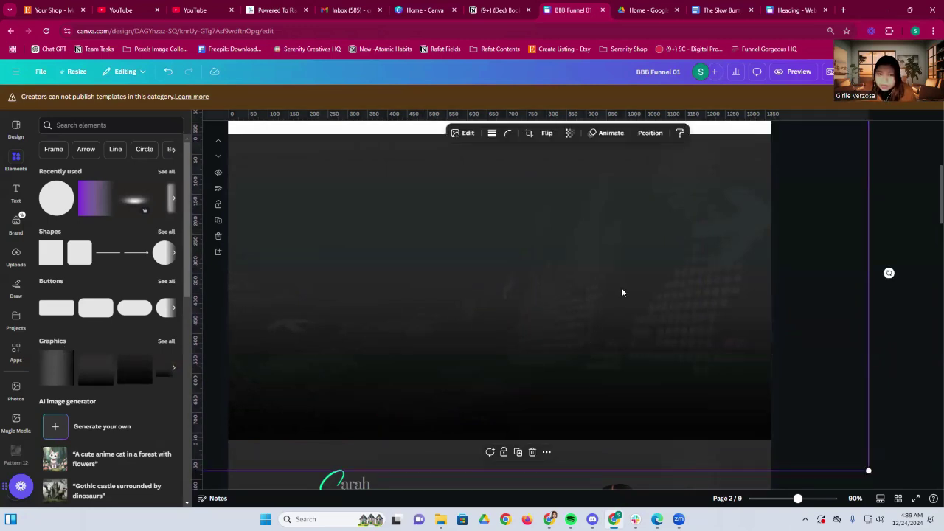
drag(620, 293, 318, 199)
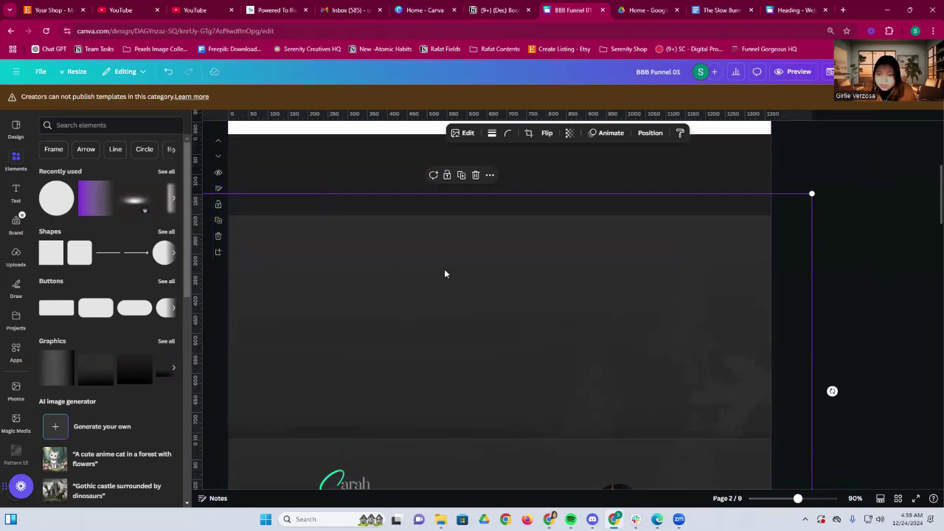
drag(659, 320, 638, 383)
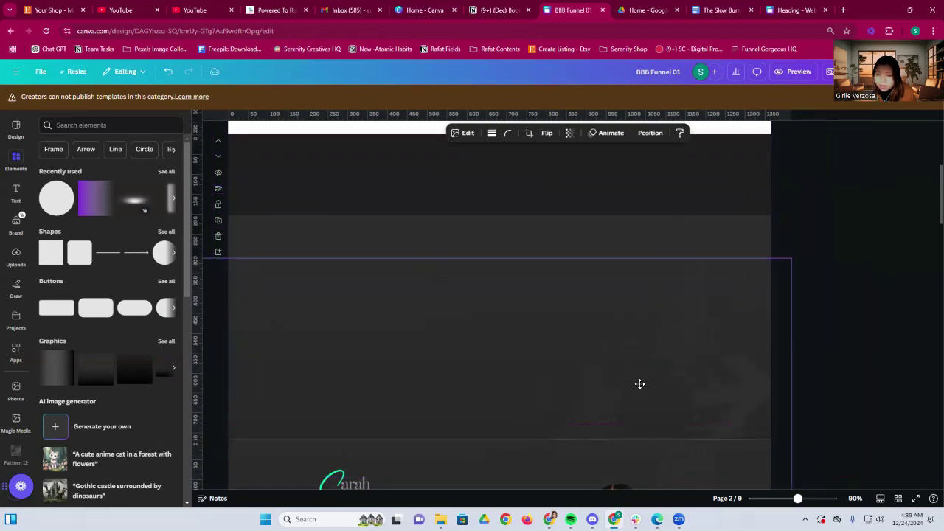
drag(358, 227, 358, 235)
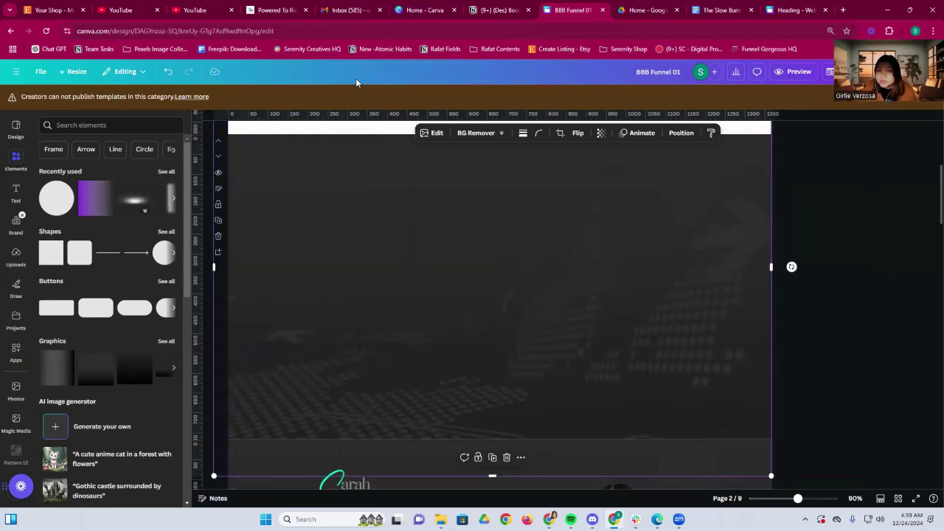
- Move the dark gradient overlay back up over the background image and compare the emptied page with the complete hero page
drag(540, 387, 535, 250)
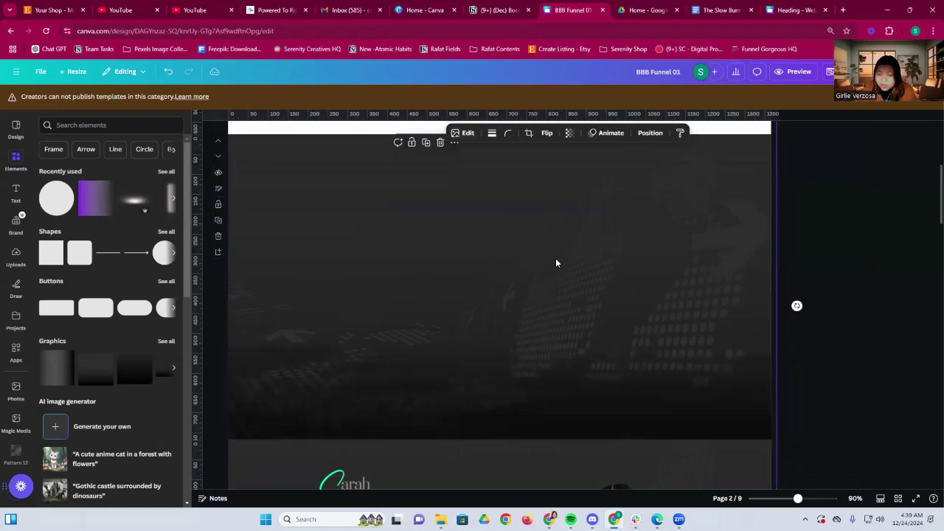
right_click(732, 325)
click(833, 328)
scroll(834, 330, down, 2)
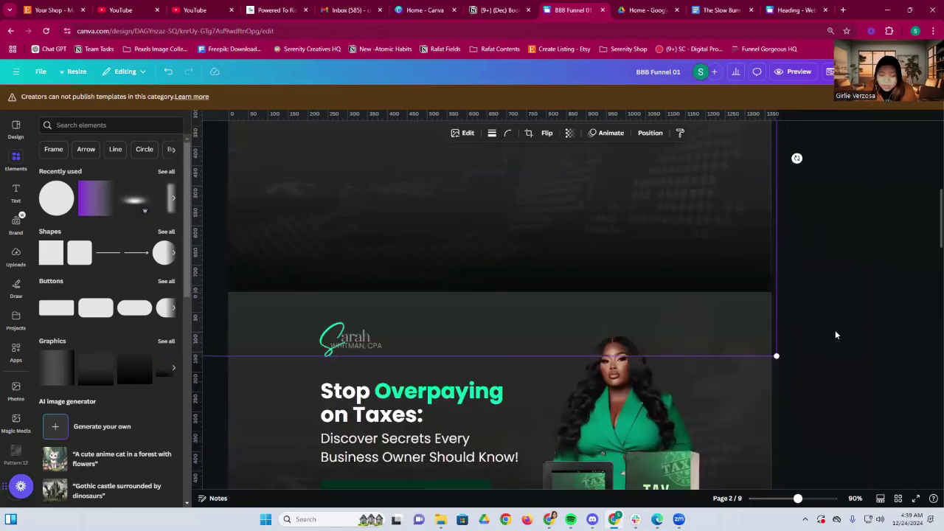
scroll(837, 336, up, 2)
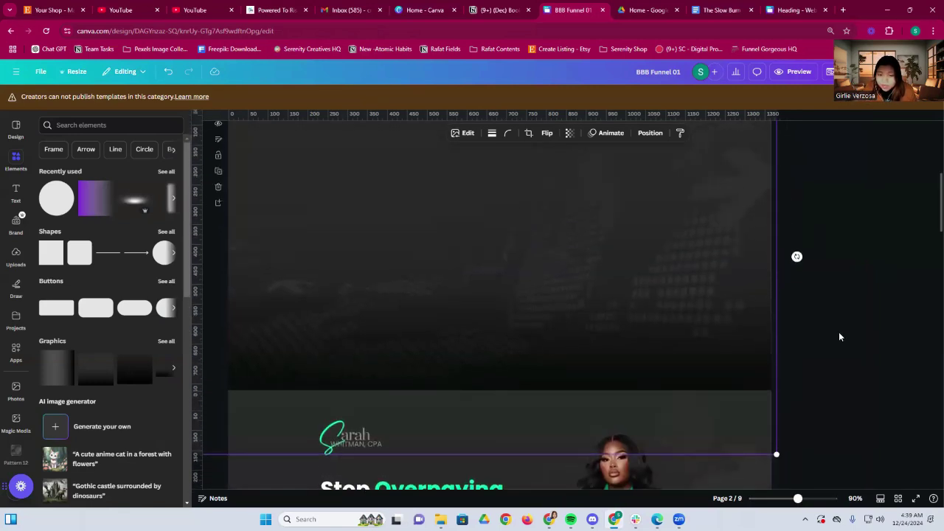
scroll(838, 337, down, 2)
scroll(839, 332, down, 3)
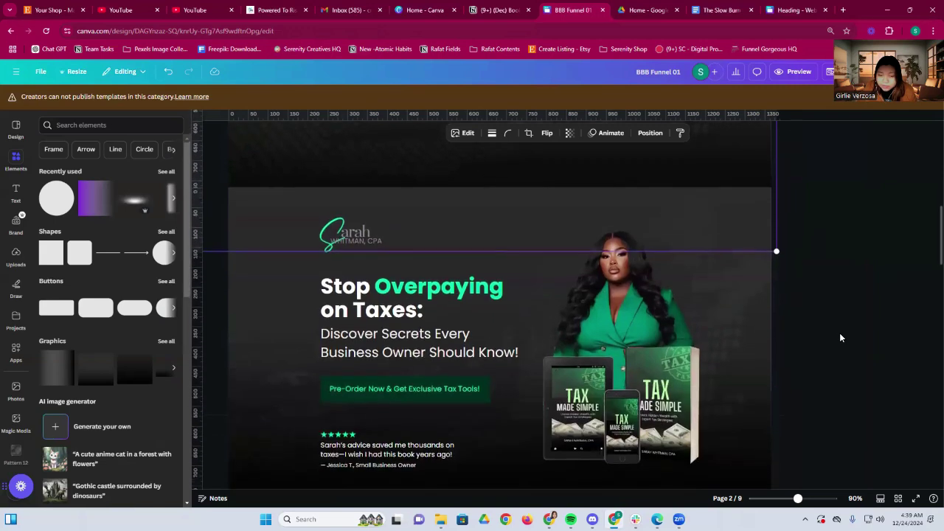
- Inspect the fonts and sizes of the "Stop Overpaying on Taxes:" heading, subheading and pre-order button on the complete hero page
click(358, 205)
click(363, 246)
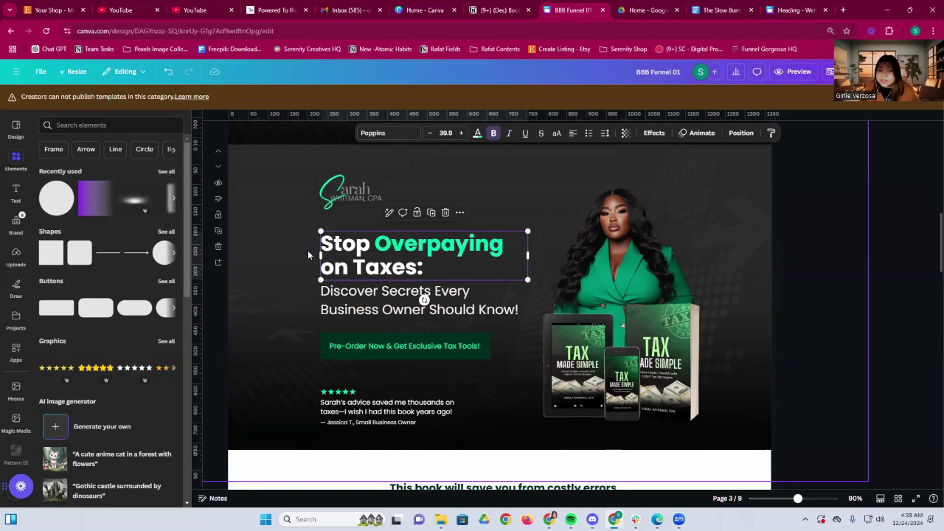
double_click(343, 257)
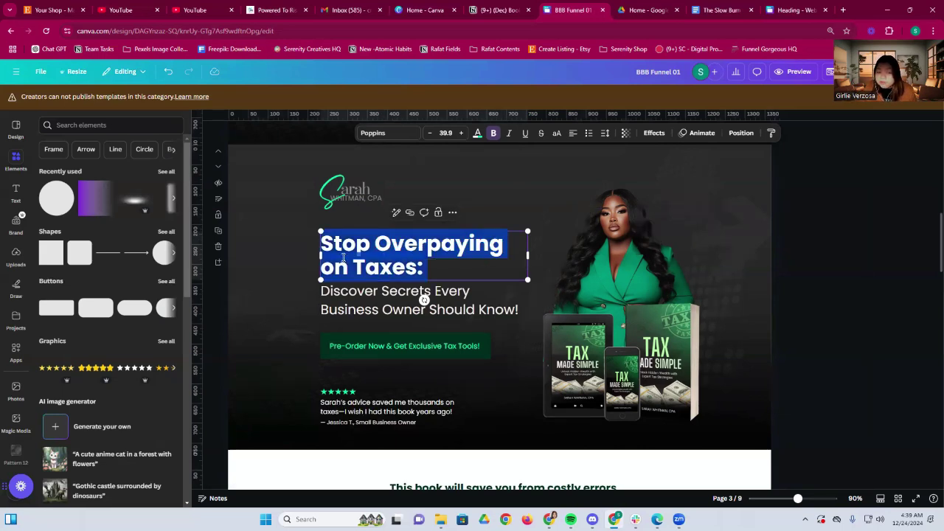
click(343, 256)
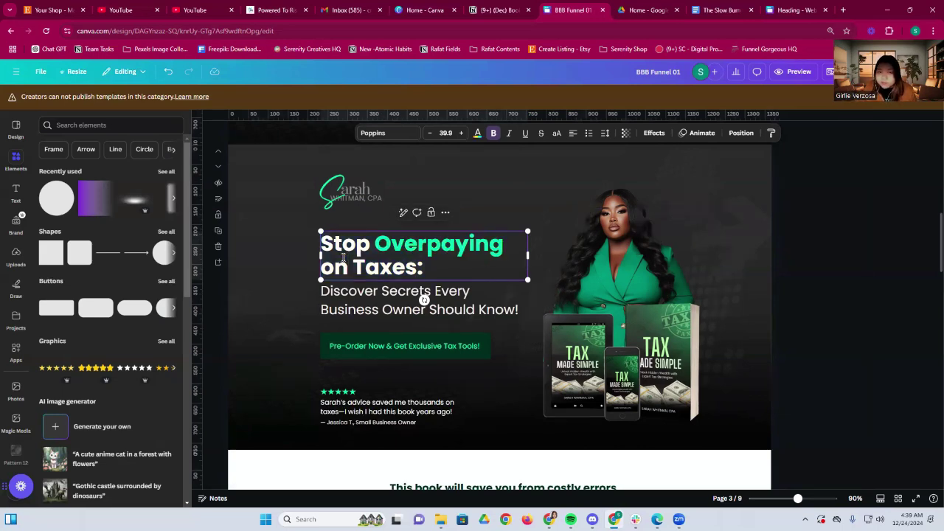
click(344, 298)
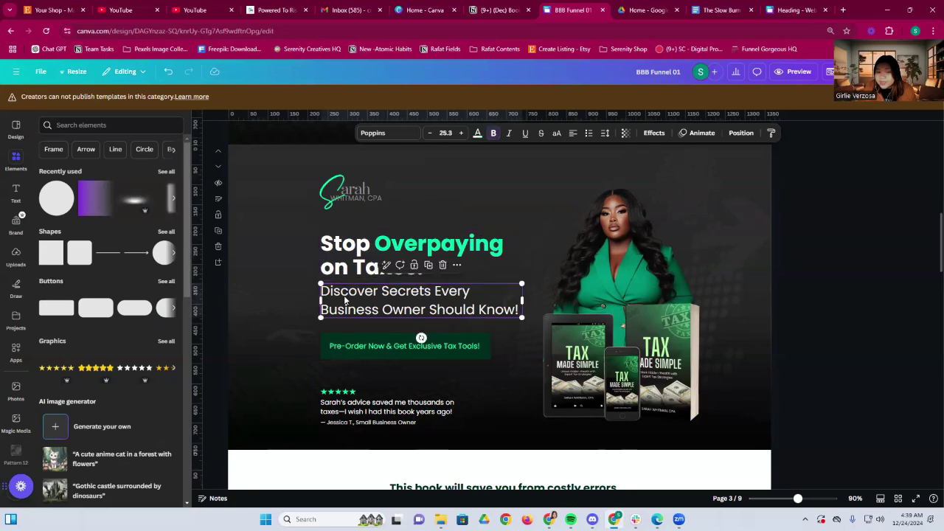
click(340, 349)
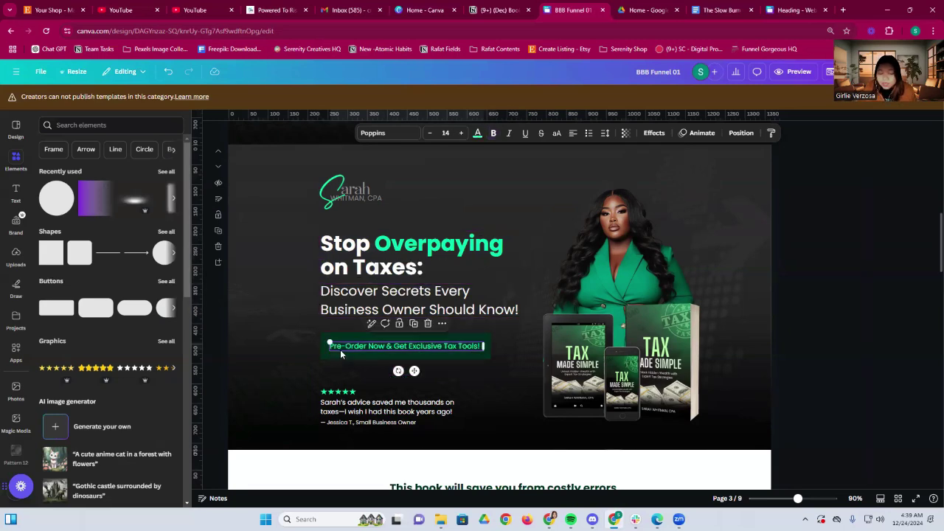
double_click(339, 349)
key(Escape)
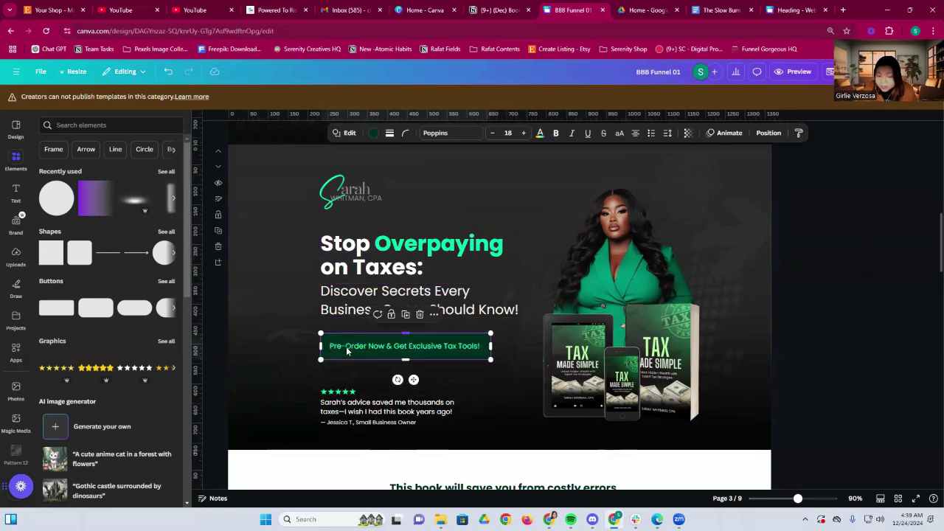
- Inspect the star rating, testimonial quote and attribution line beneath the hero's pre-order button
click(344, 392)
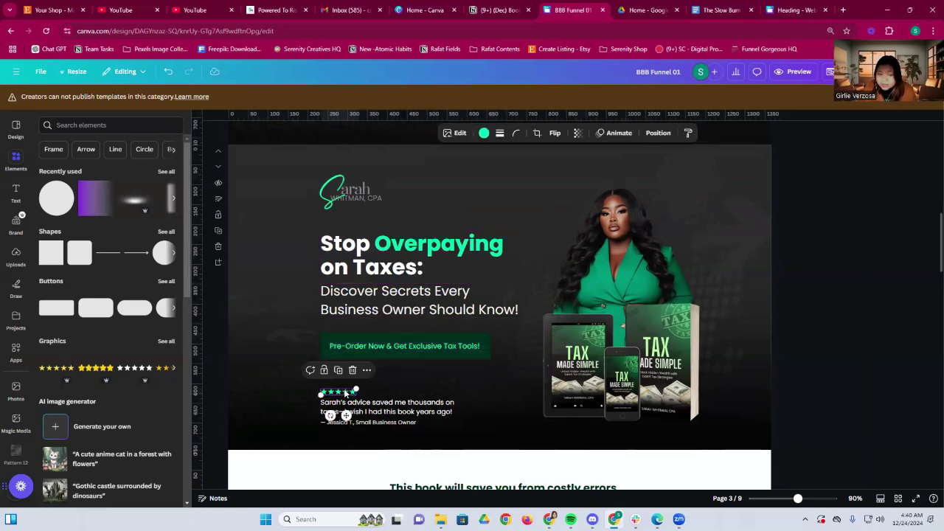
click(388, 425)
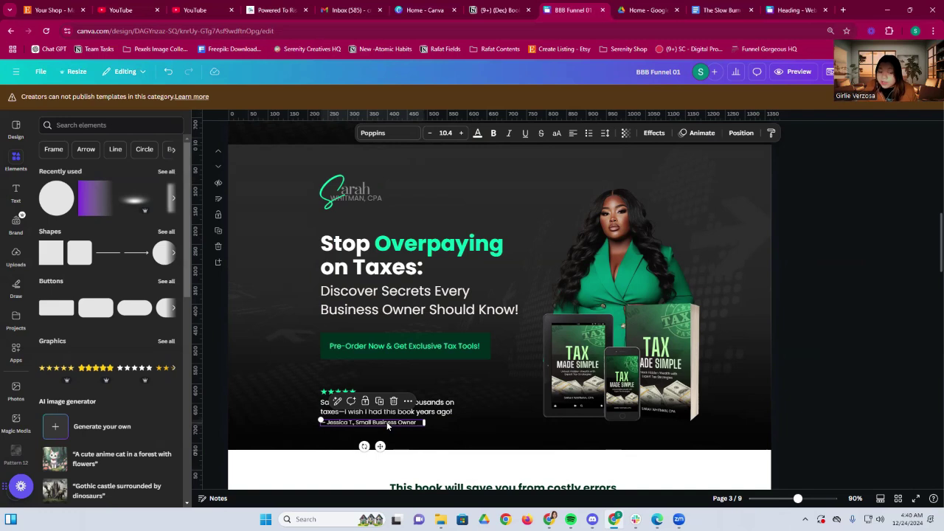
click(427, 413)
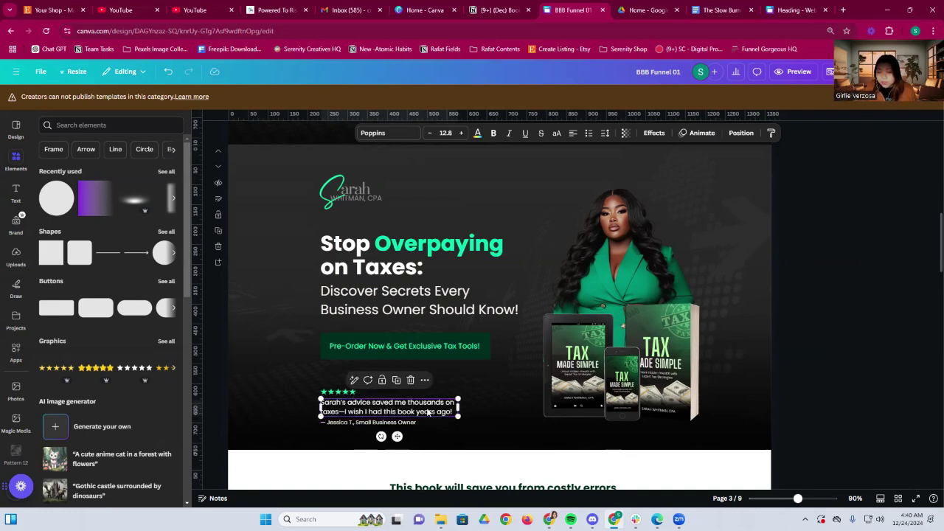
click(347, 424)
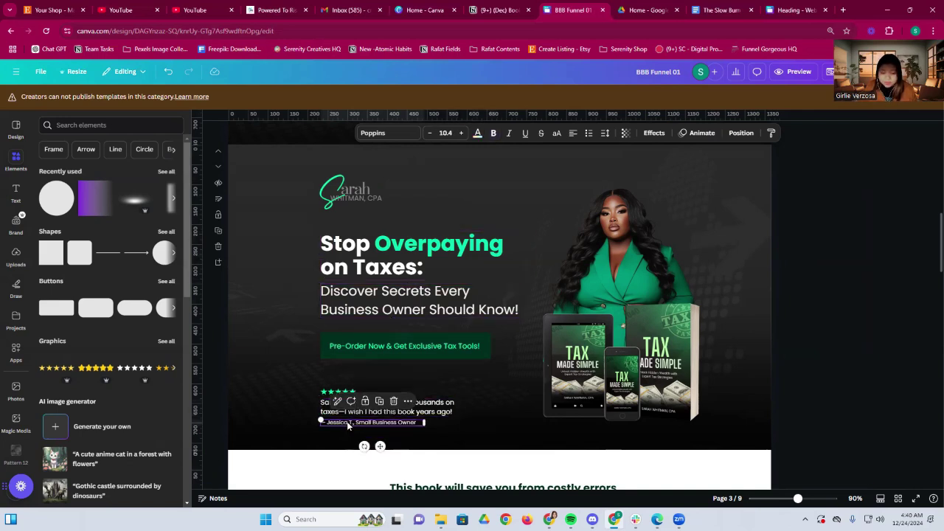
click(294, 401)
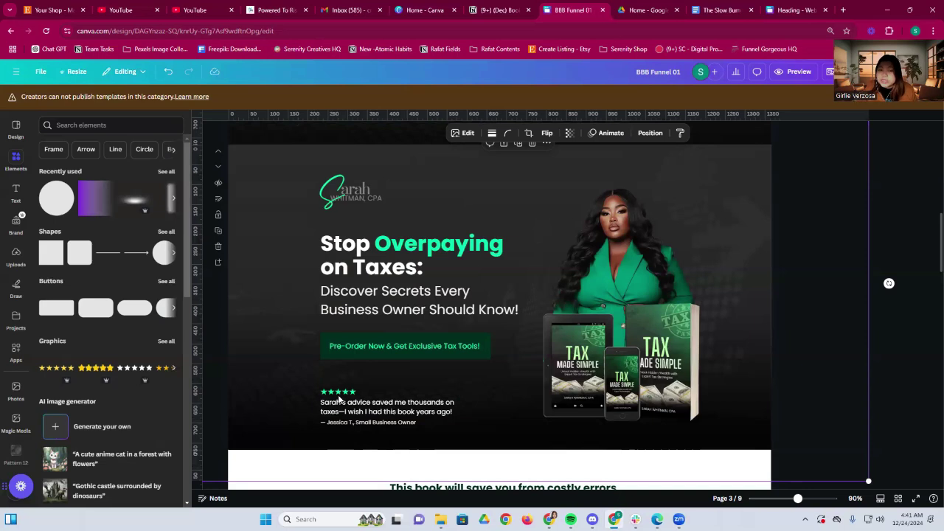
- Review the hero's text hierarchy again from the main heading through the subheading to the pre-order button
click(340, 257)
click(350, 296)
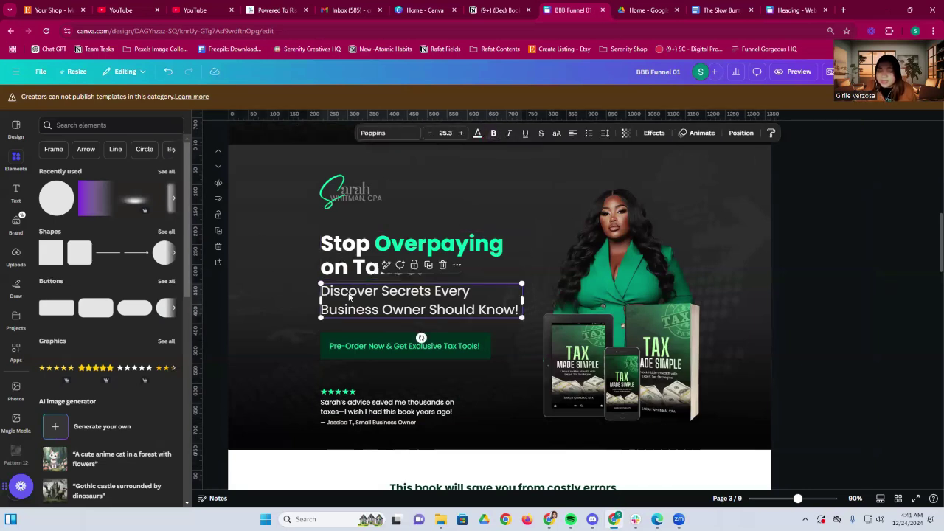
click(347, 343)
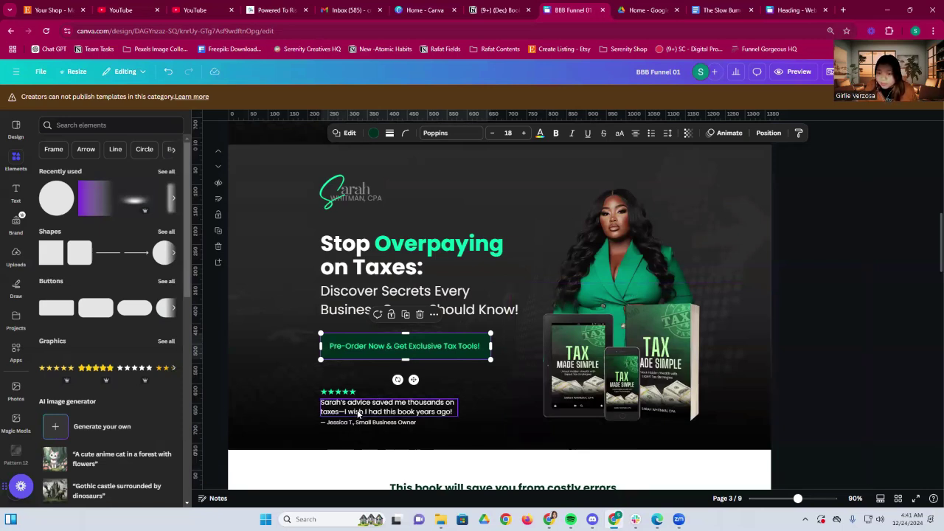
click(893, 374)
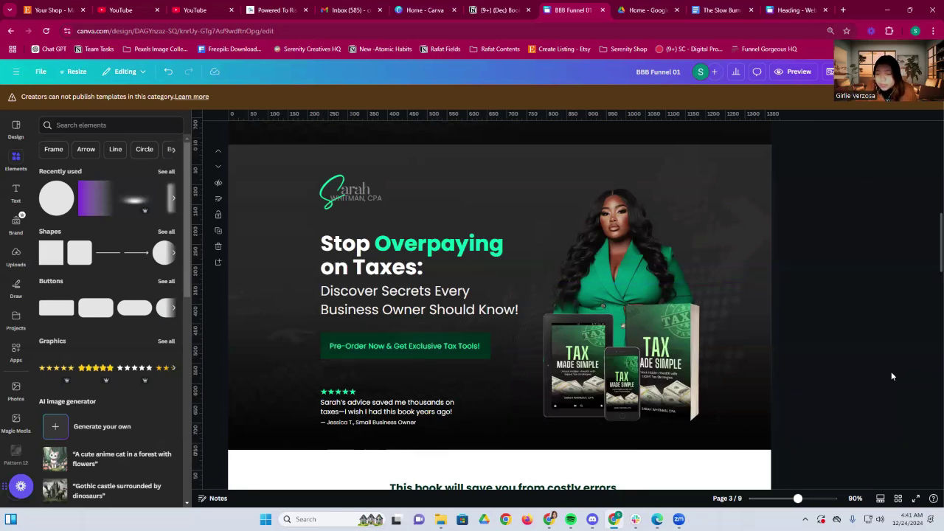
- Examine how the "Tax Made Simple" book and device mockup is layered over the woman's cutout portrait
click(728, 383)
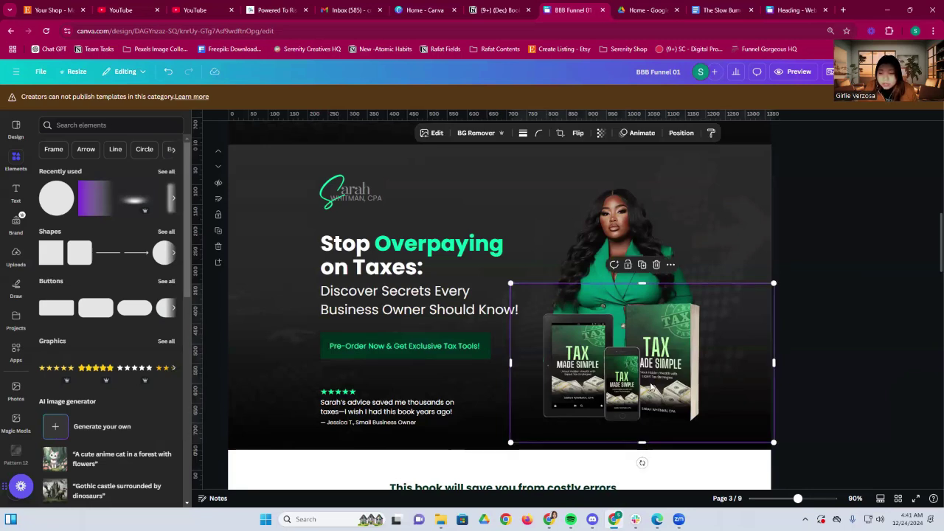
click(808, 382)
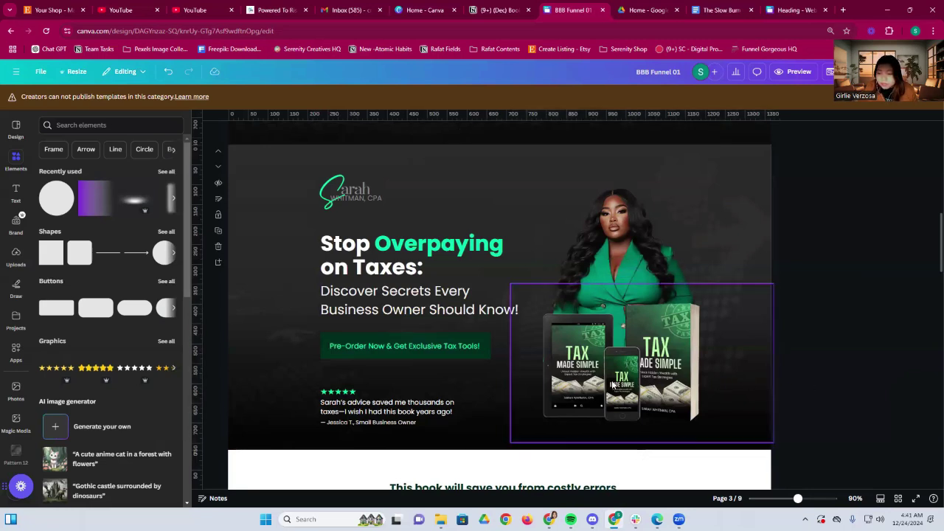
click(612, 384)
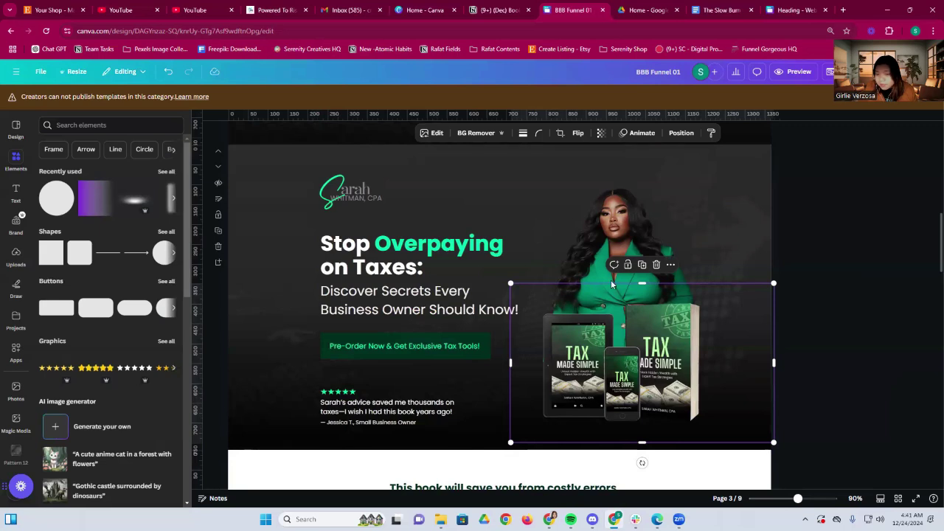
click(622, 233)
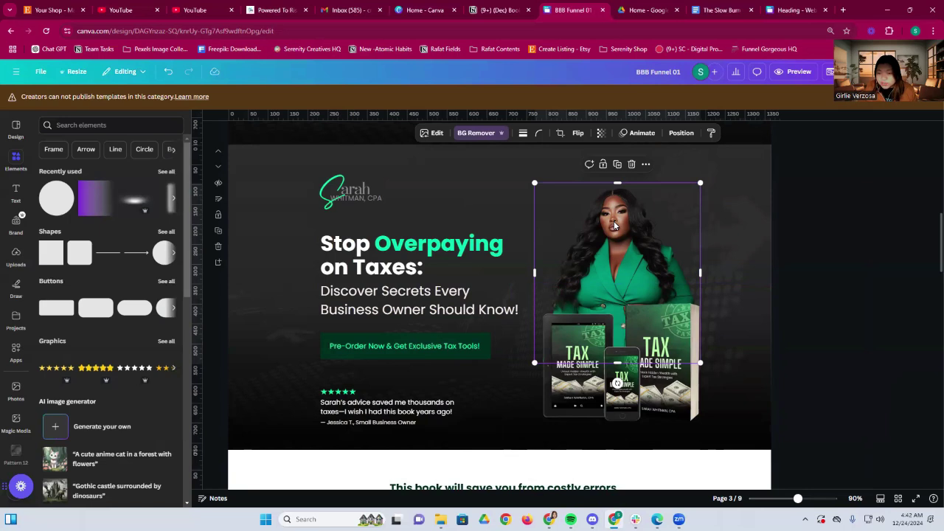
click(817, 301)
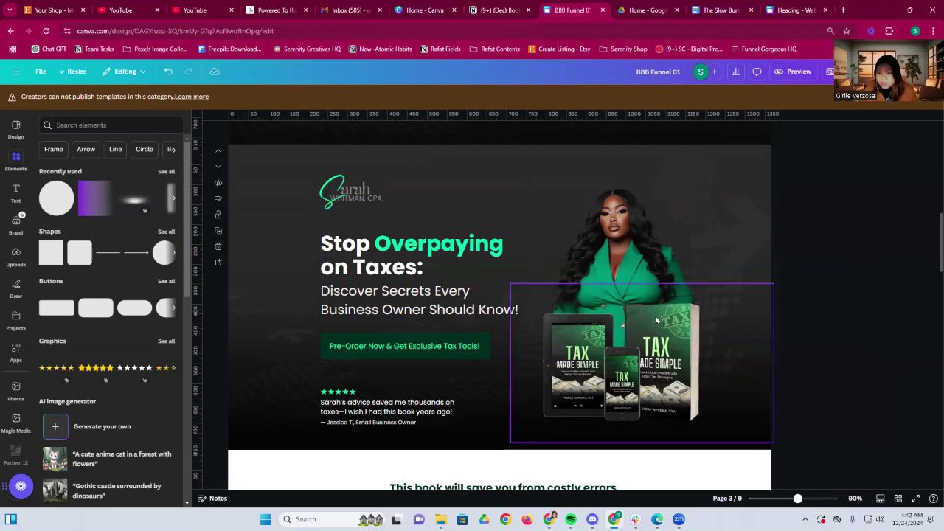
click(615, 270)
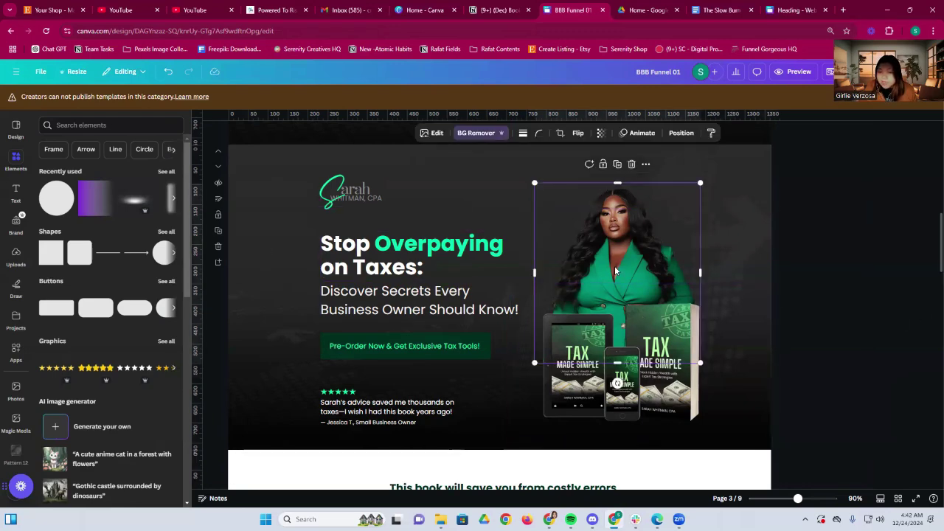
- Check the cutout portrait's placement and its blend with the dark hero background, selected and unselected
scroll(615, 270, up, 2)
scroll(615, 270, down, 3)
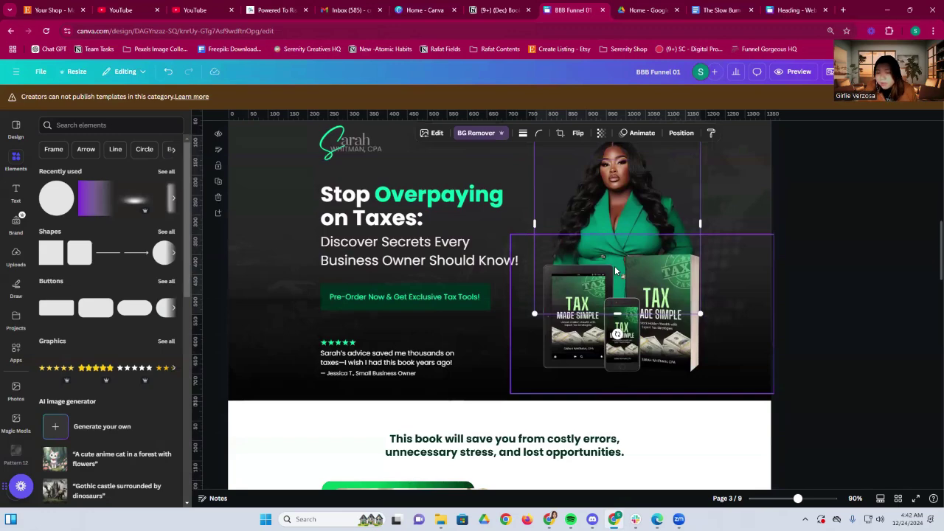
scroll(615, 270, up, 2)
scroll(615, 270, down, 2)
click(802, 288)
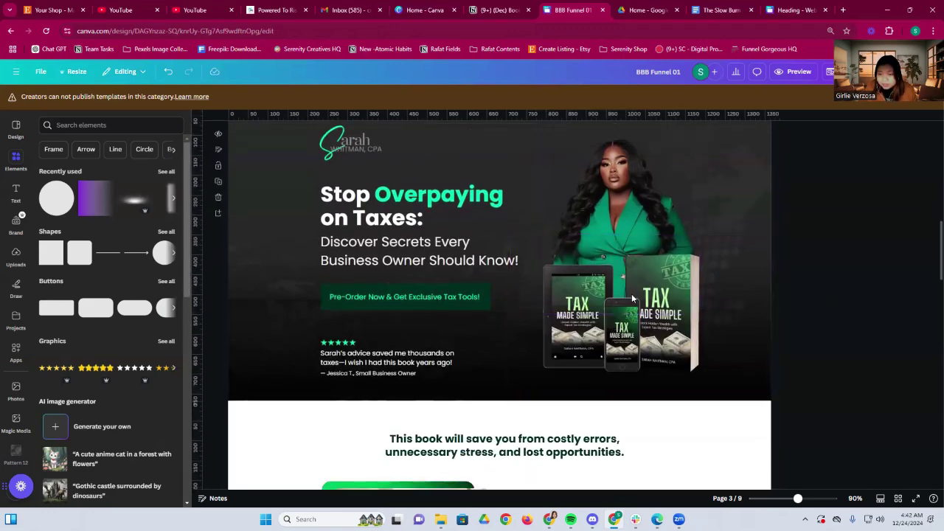
click(605, 196)
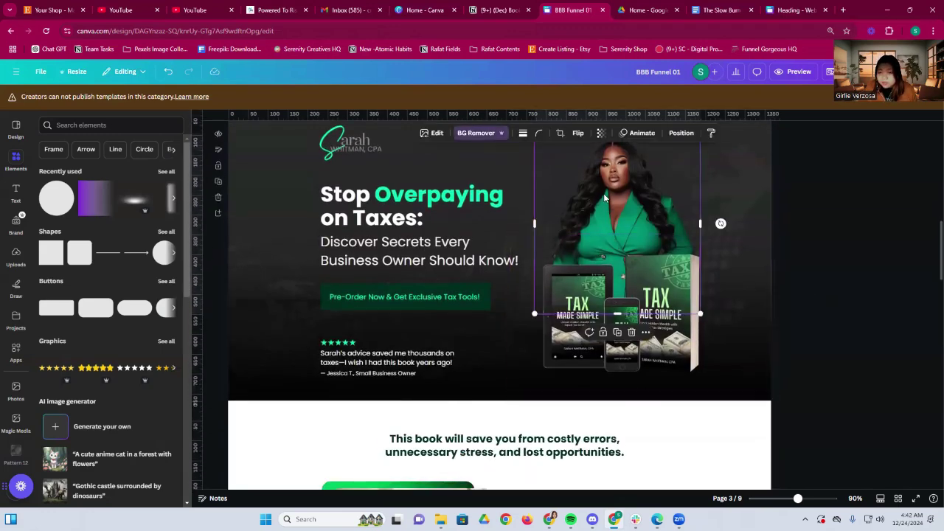
click(836, 336)
click(605, 203)
click(876, 275)
- Review the complete hero composition and its transition into the white "This book will save you from costly errors" section
scroll(873, 285, up, 2)
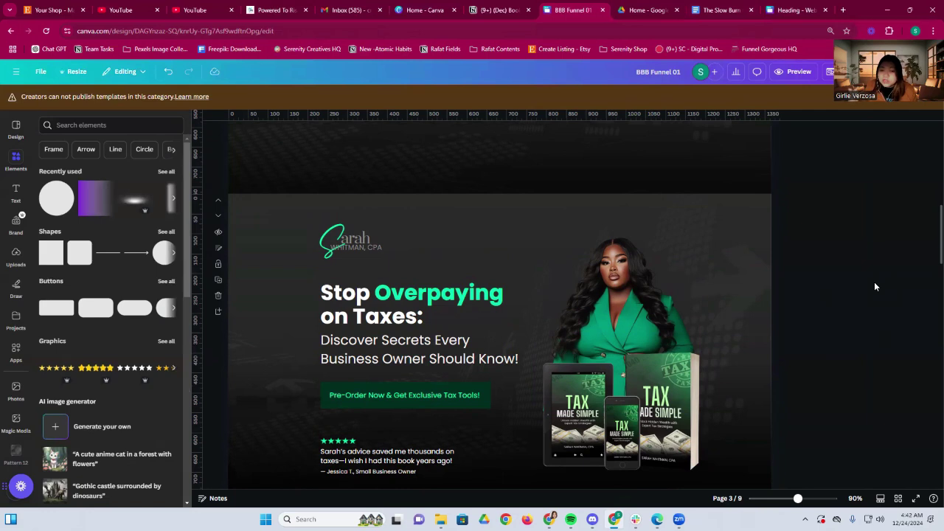
scroll(875, 286, down, 1)
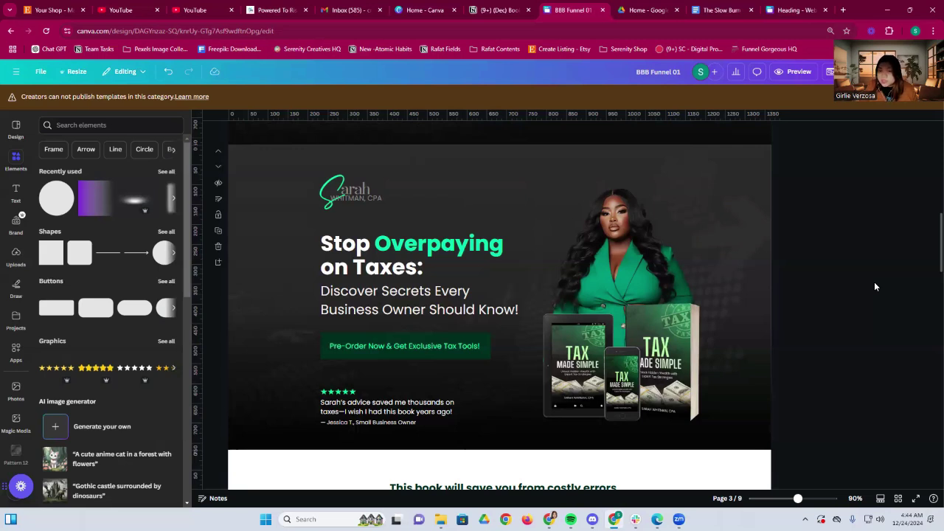
scroll(874, 282, down, 1)
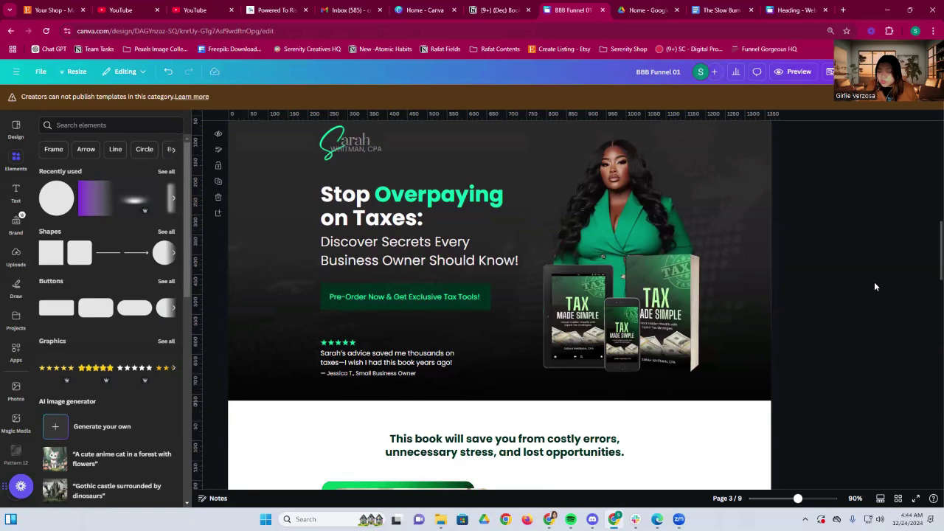
click(636, 236)
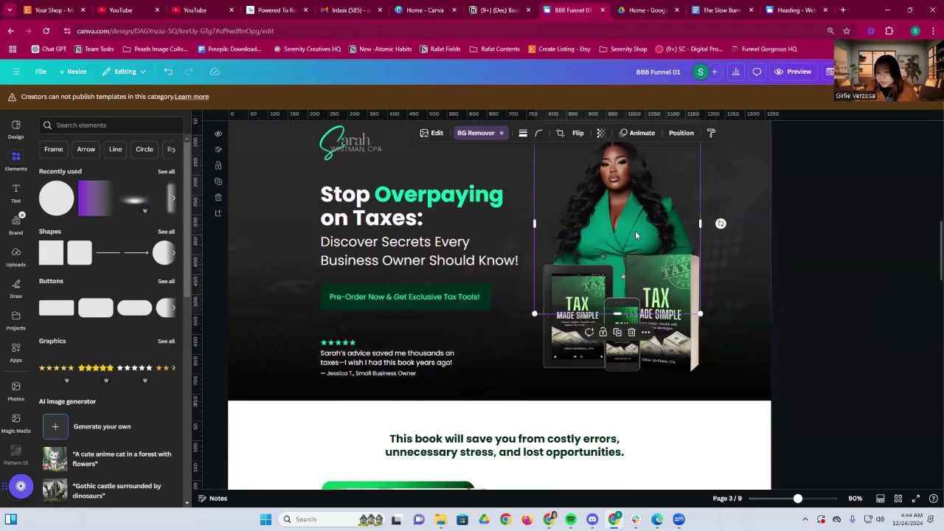
scroll(834, 316, down, 2)
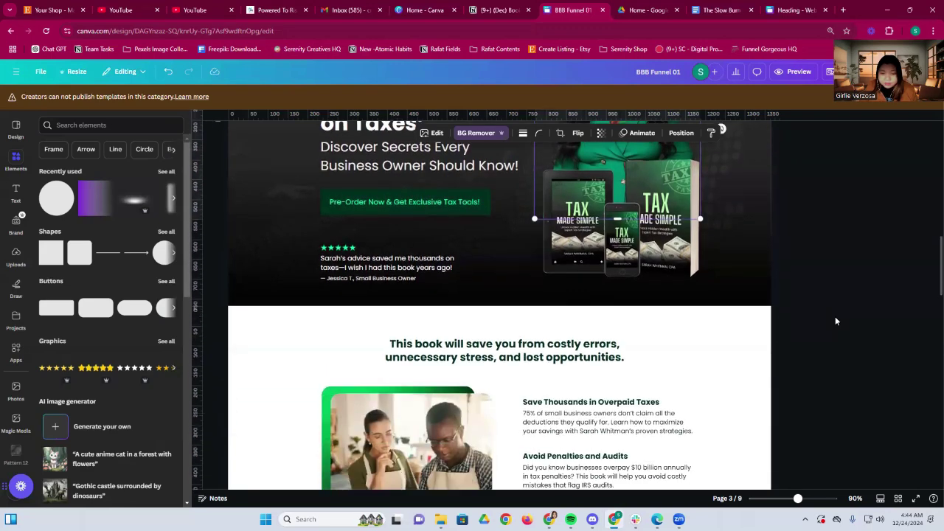
scroll(835, 321, up, 4)
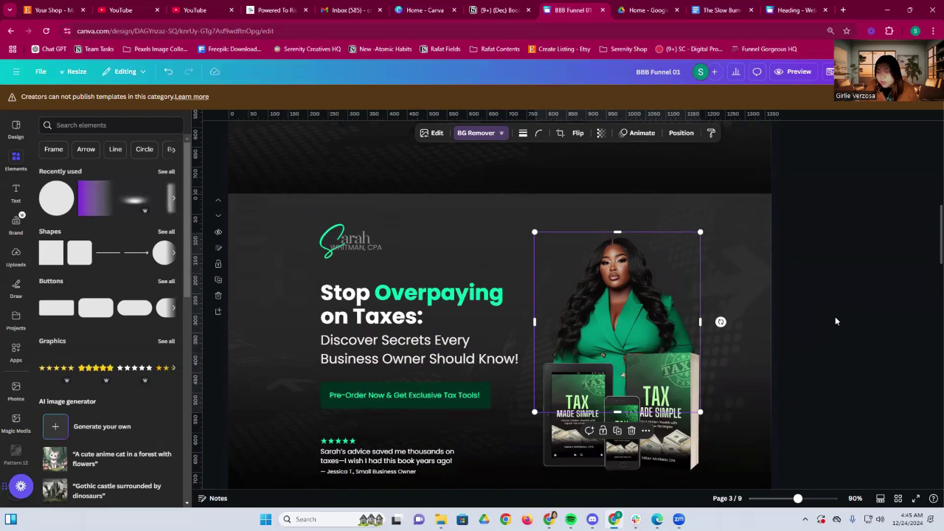
- Switch to the "The Slow Burn Copy:" document in Google Docs and read from the Header Section through "Call Out Their Excuses"
click(719, 9)
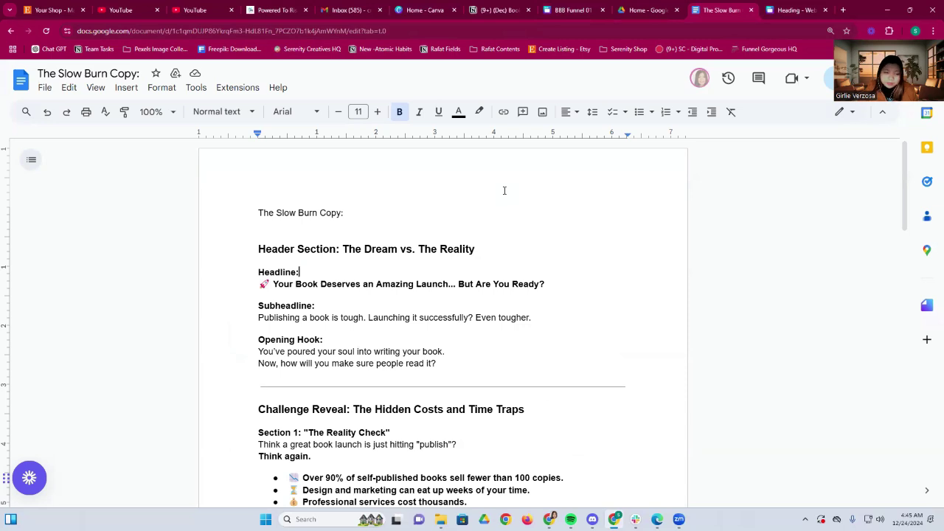
scroll(504, 190, down, 1)
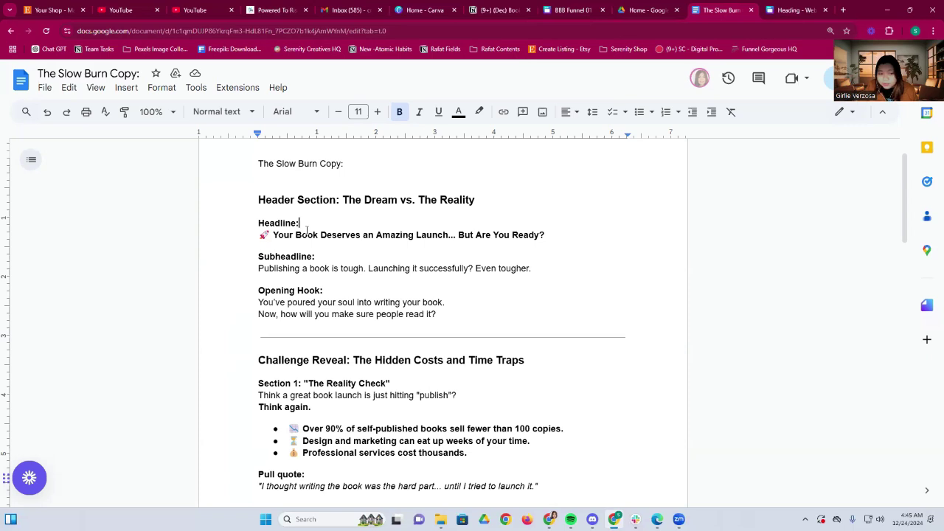
scroll(307, 230, down, 3)
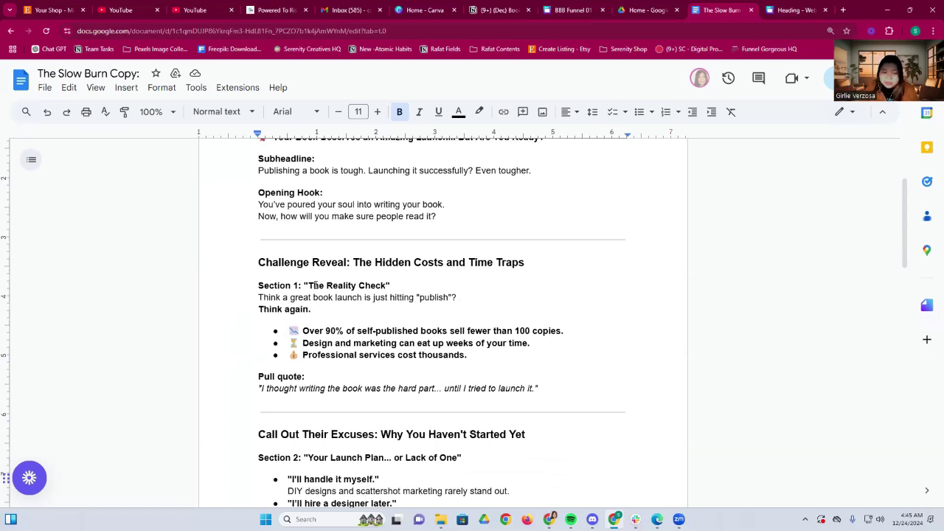
scroll(374, 290, up, 3)
drag(386, 201, 406, 202)
scroll(406, 201, down, 2)
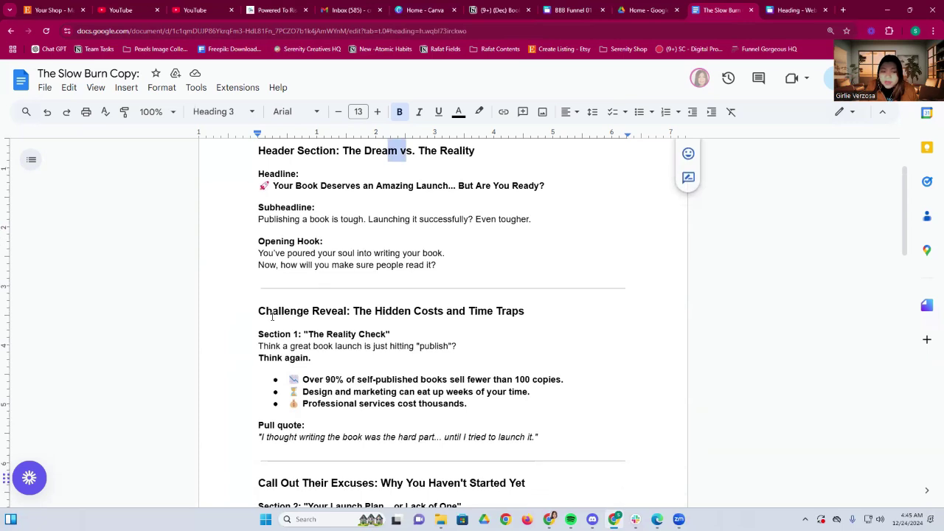
scroll(271, 302, down, 2)
click(279, 262)
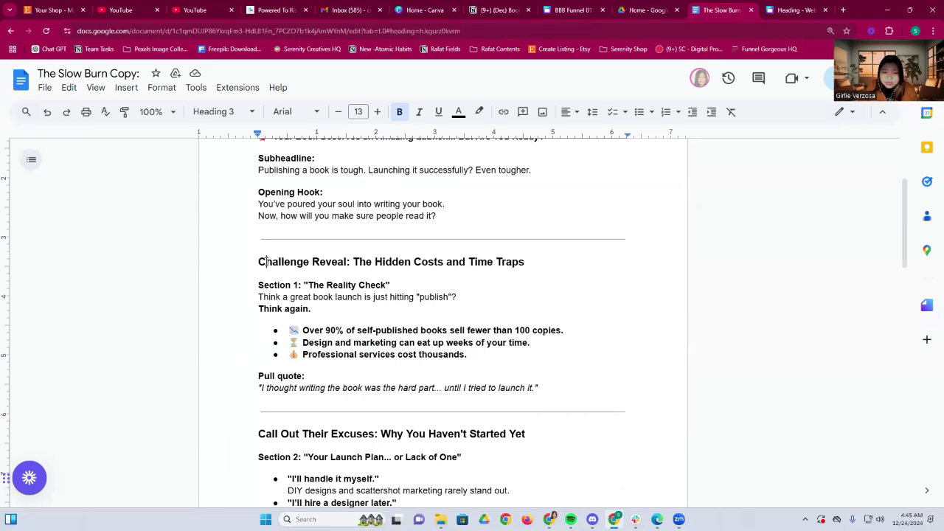
scroll(321, 283, down, 4)
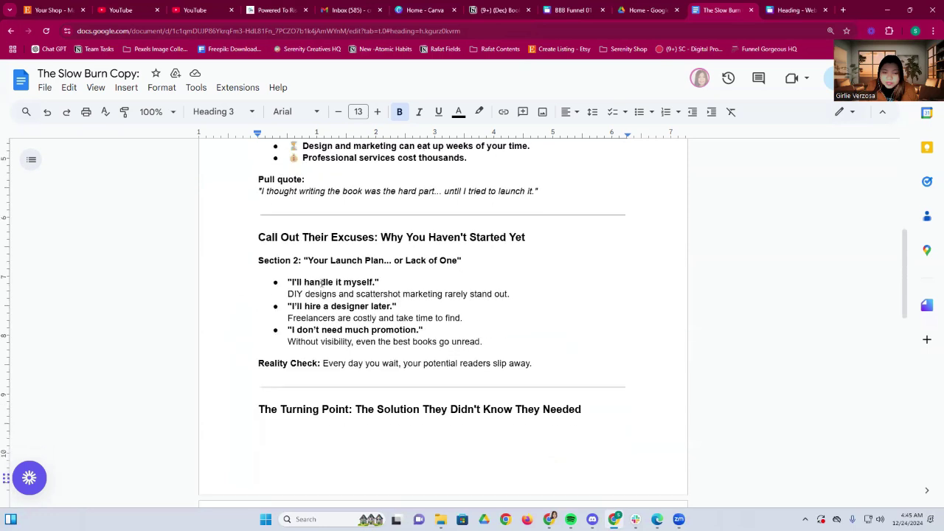
- Read the "Call Out Their Excuses: Why You Haven't Started Yet" copy, and switch back to the BBB Funnel 01 design in Canva
click(296, 238)
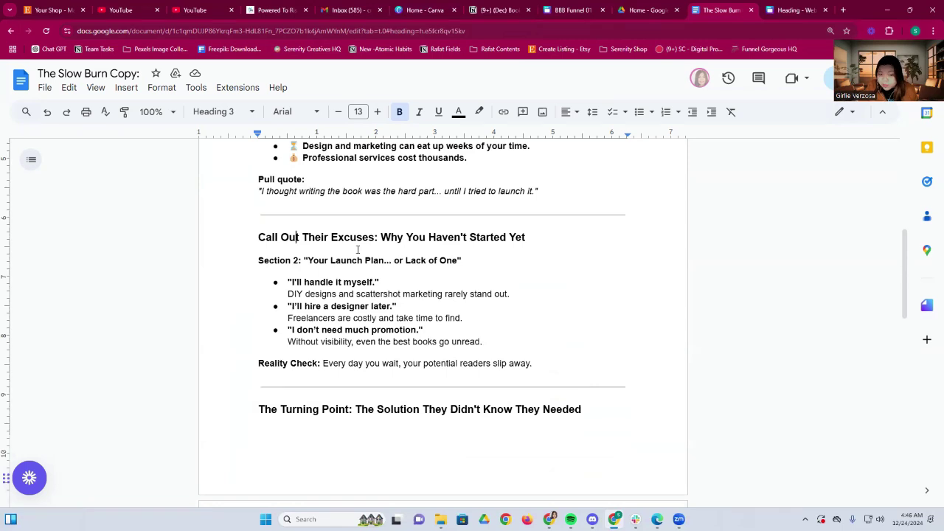
scroll(407, 301, down, 2)
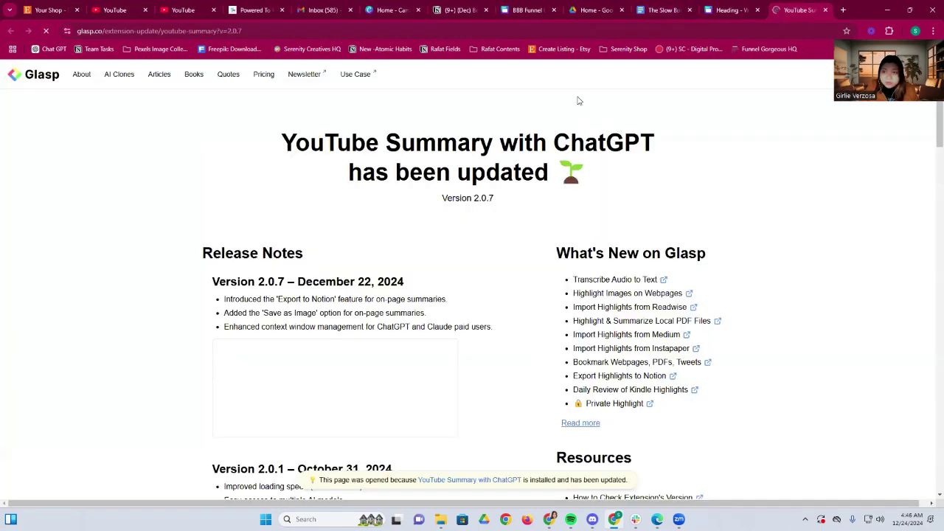
click(587, 7)
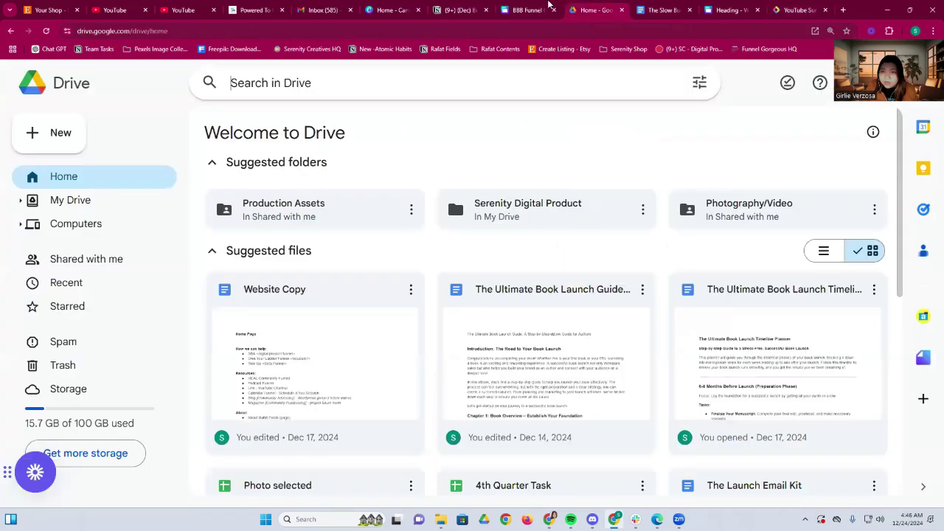
click(530, 8)
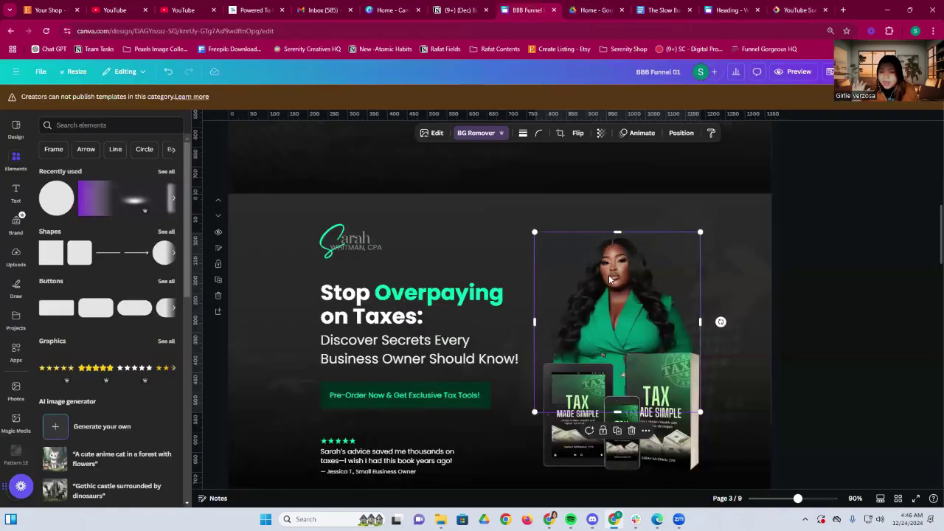
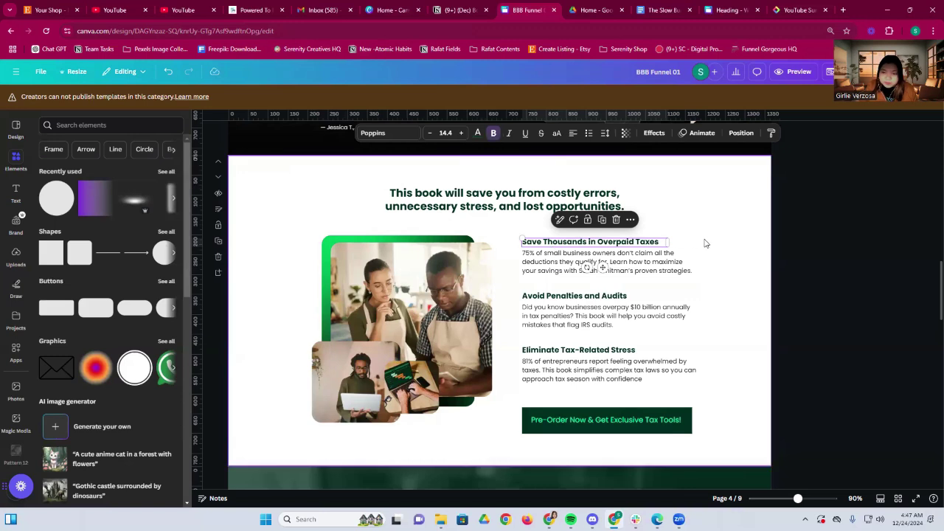
- Examine the three bold benefit headings beside the photo collage and the paragraph under "Save Thousands in Overpaid Taxes"
click(704, 244)
click(602, 243)
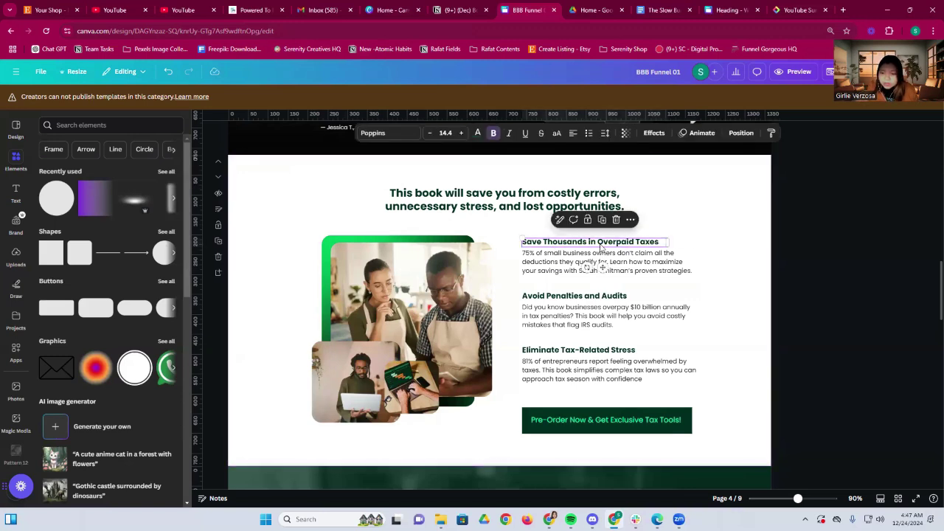
click(595, 297)
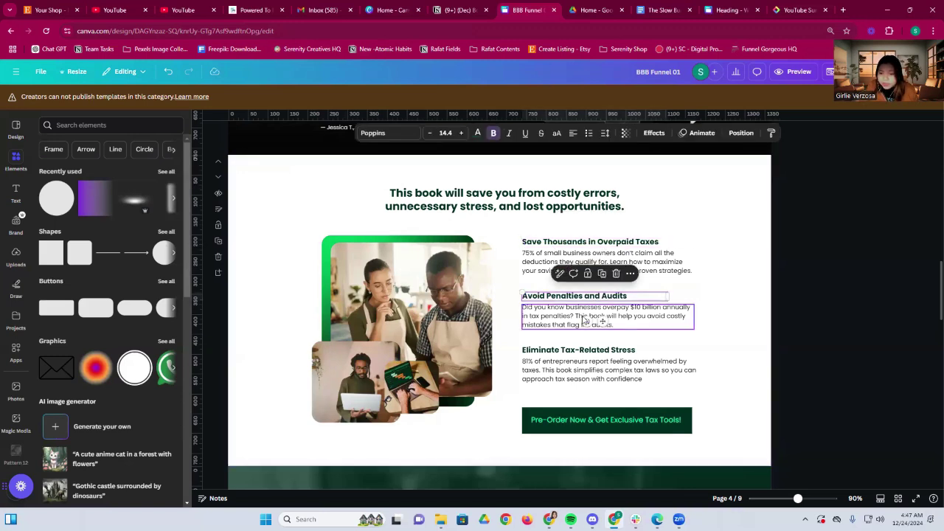
click(581, 351)
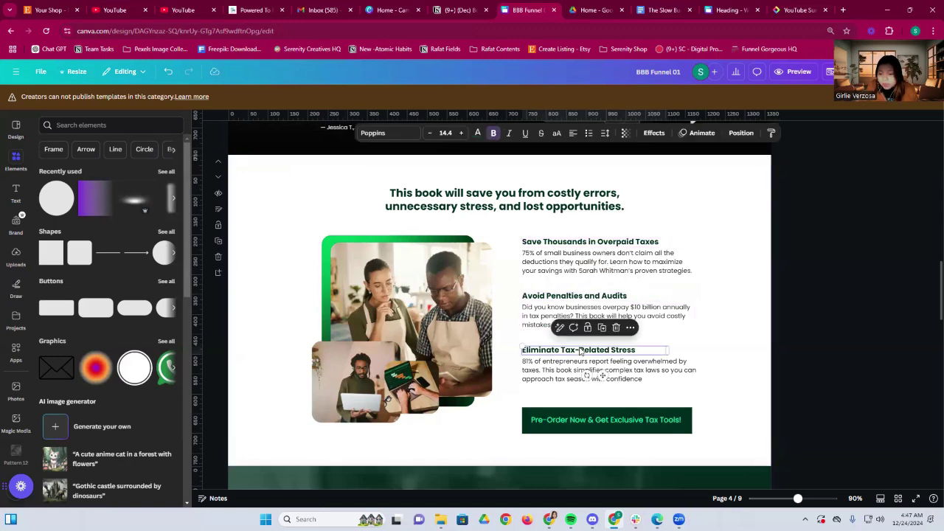
click(549, 244)
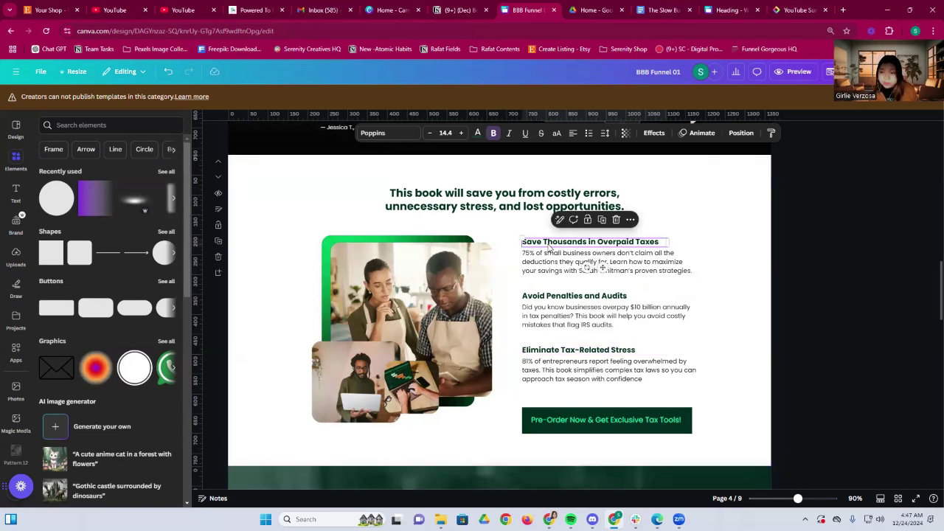
click(551, 263)
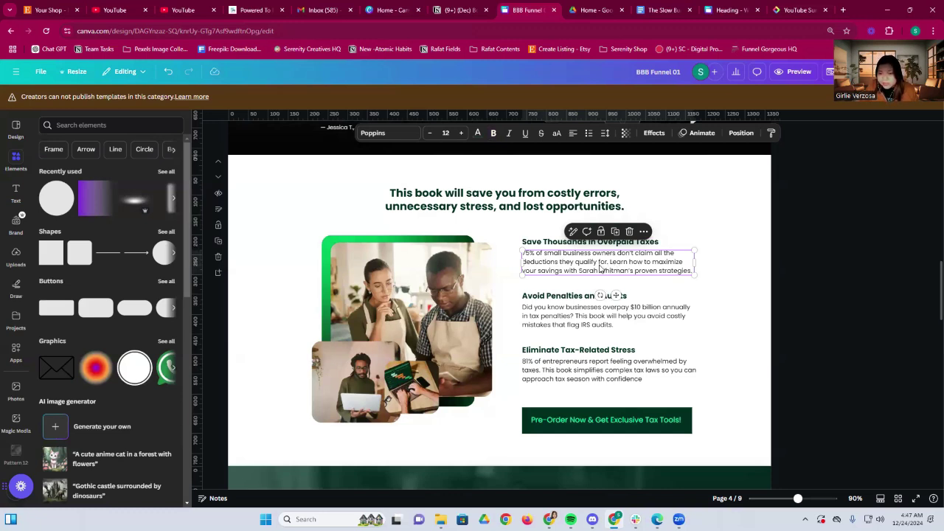
click(543, 297)
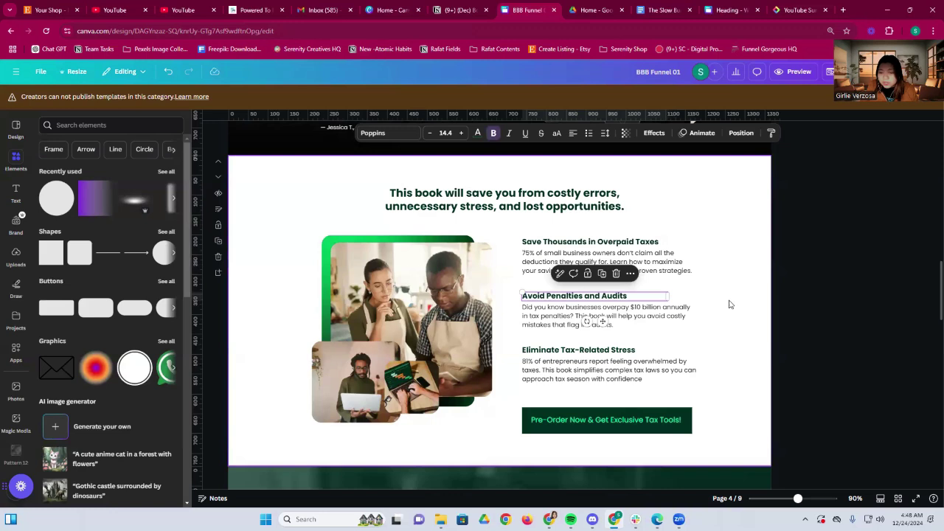
- Examine how headings pair with supporting paragraphs in the "Avoid Penalties and Audits" and "Eliminate Tax-Related Stress" blocks
scroll(728, 304, down, 1)
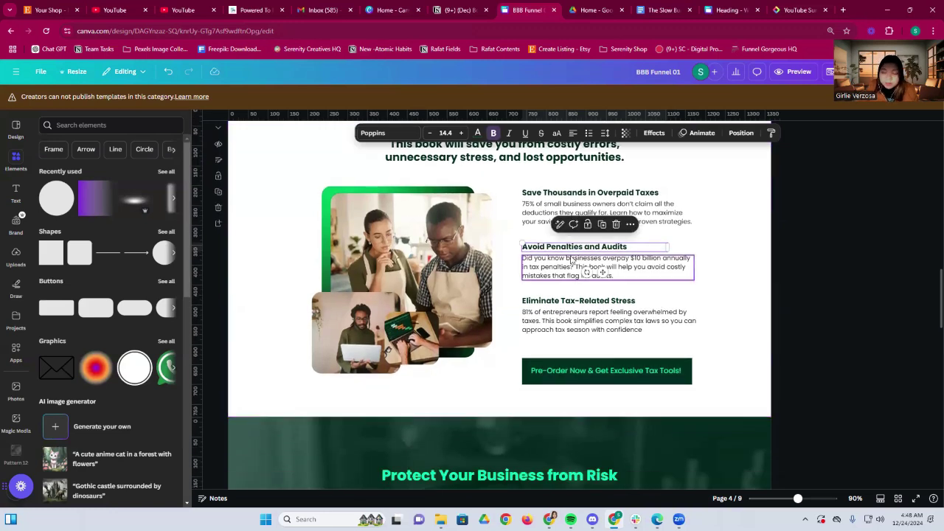
click(571, 260)
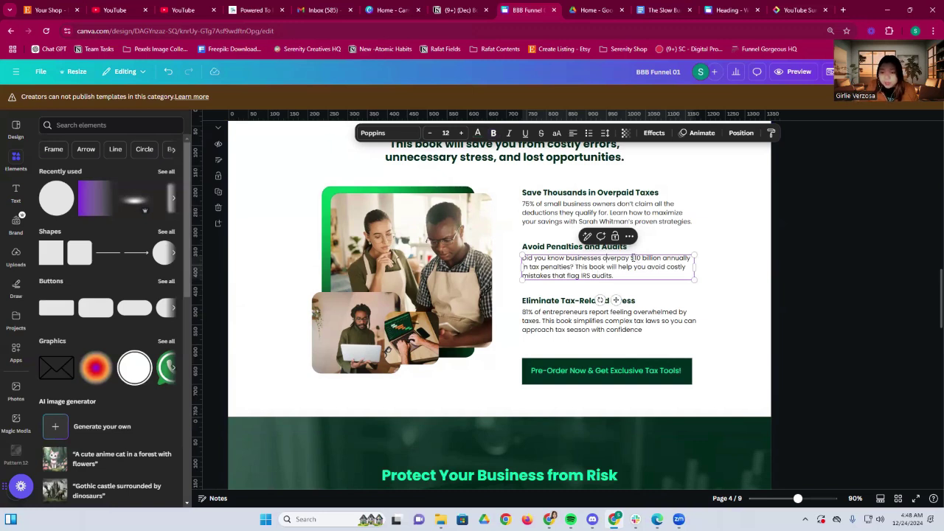
click(538, 251)
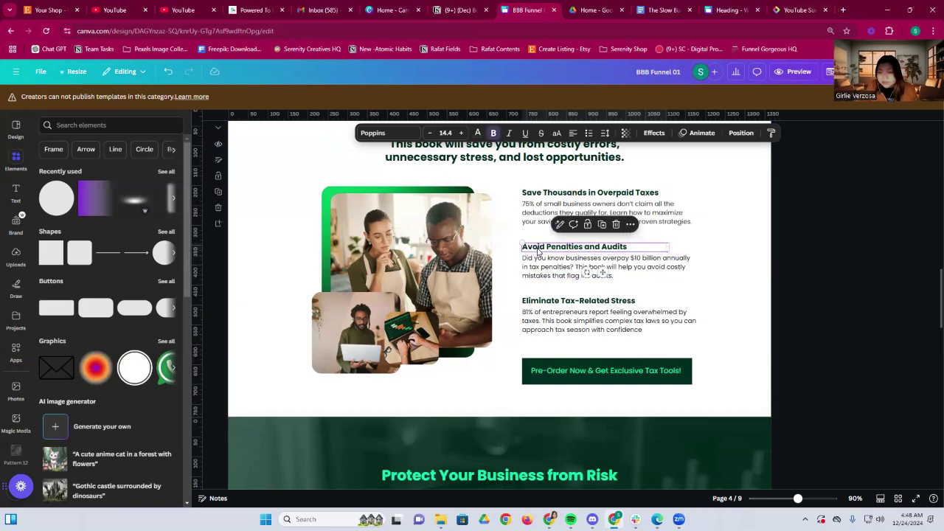
click(541, 267)
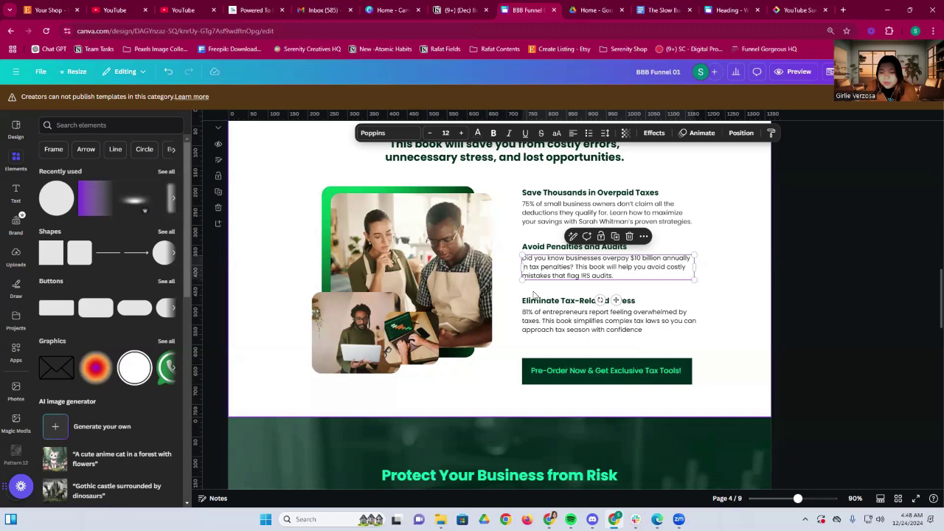
click(533, 294)
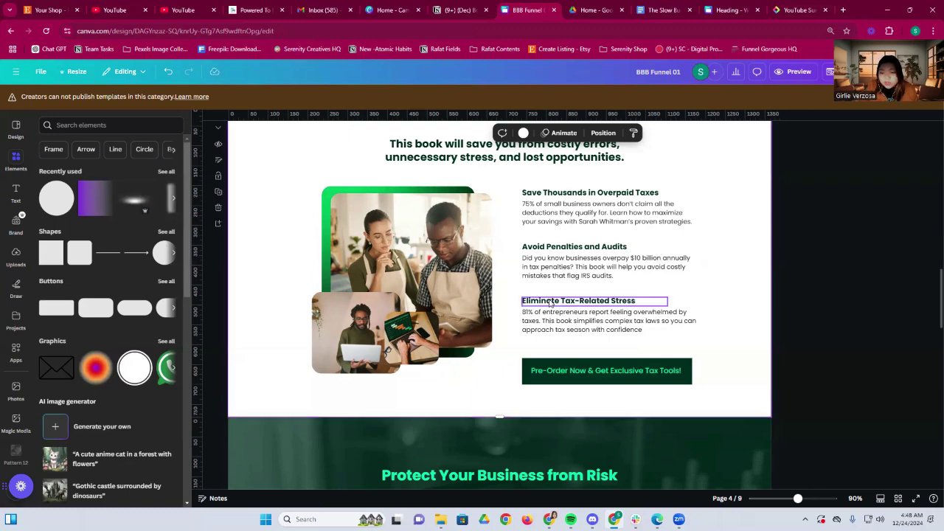
click(556, 303)
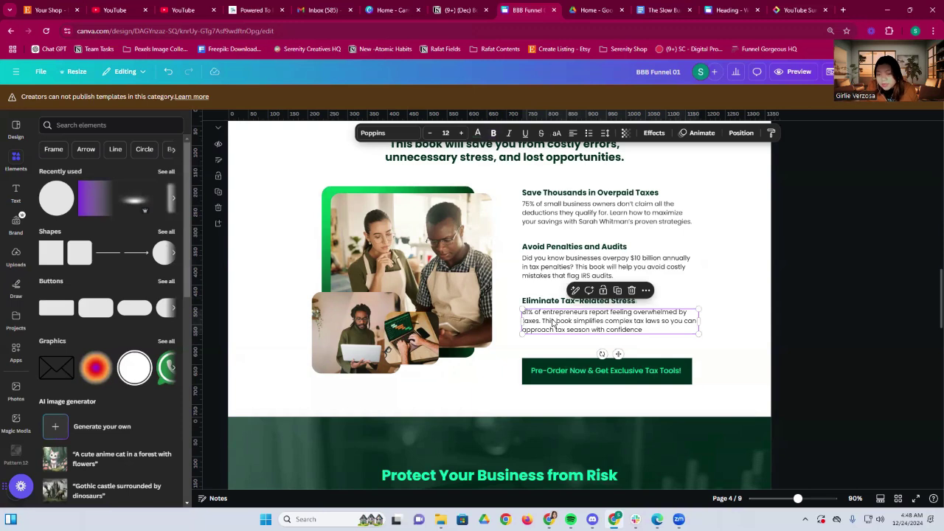
key(Escape)
click(535, 316)
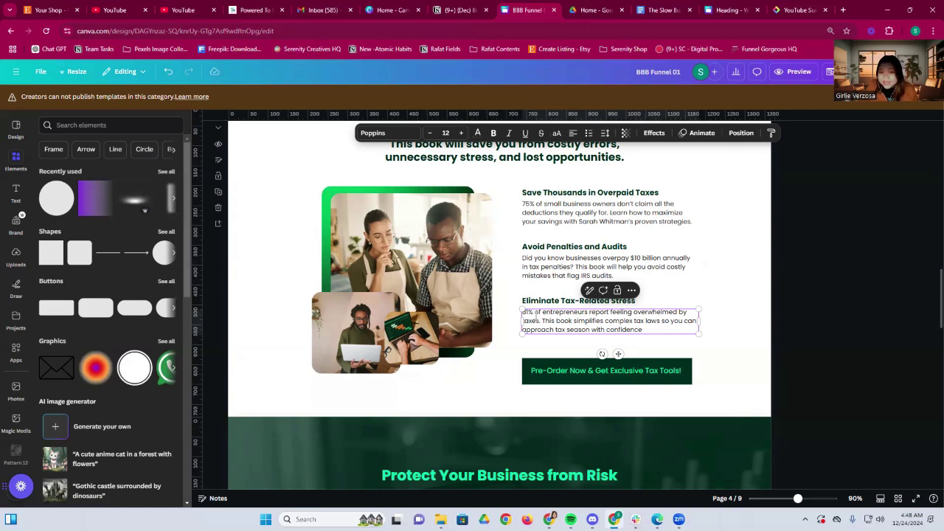
- Review the "This book will save you from costly errors" section heading together with the stacked benefit text beneath it
click(714, 293)
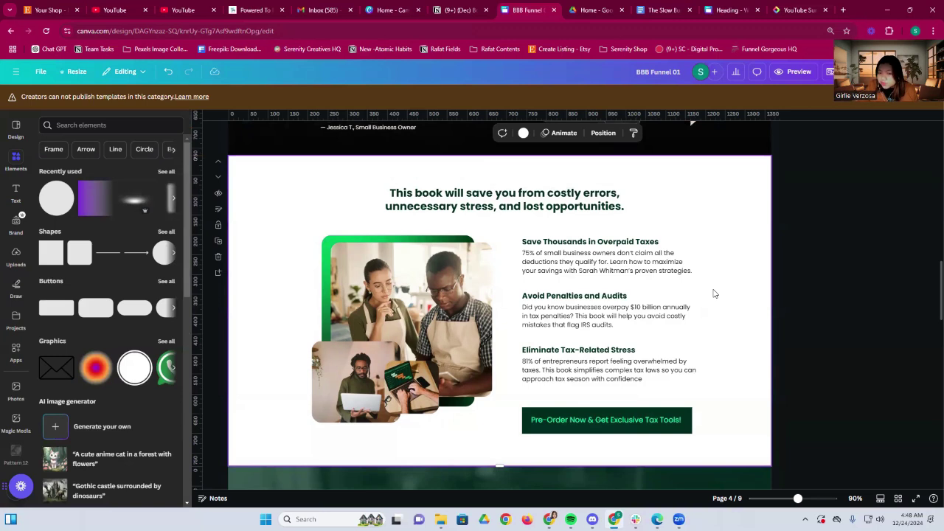
click(524, 199)
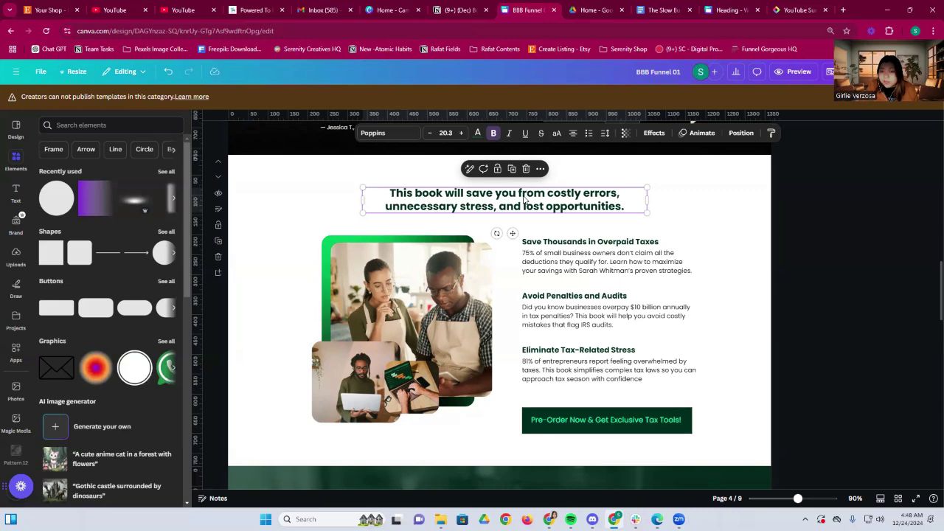
click(691, 226)
scroll(708, 225, down, 1)
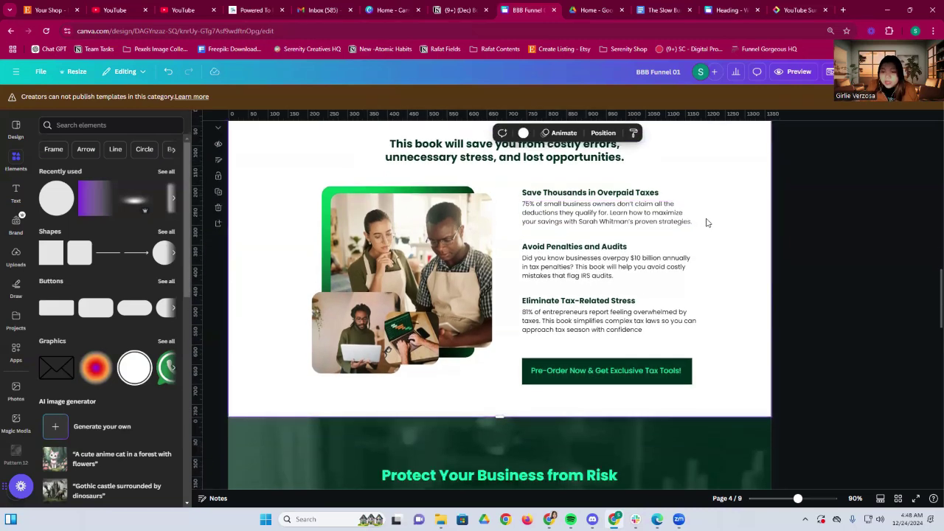
drag(736, 334, 585, 204)
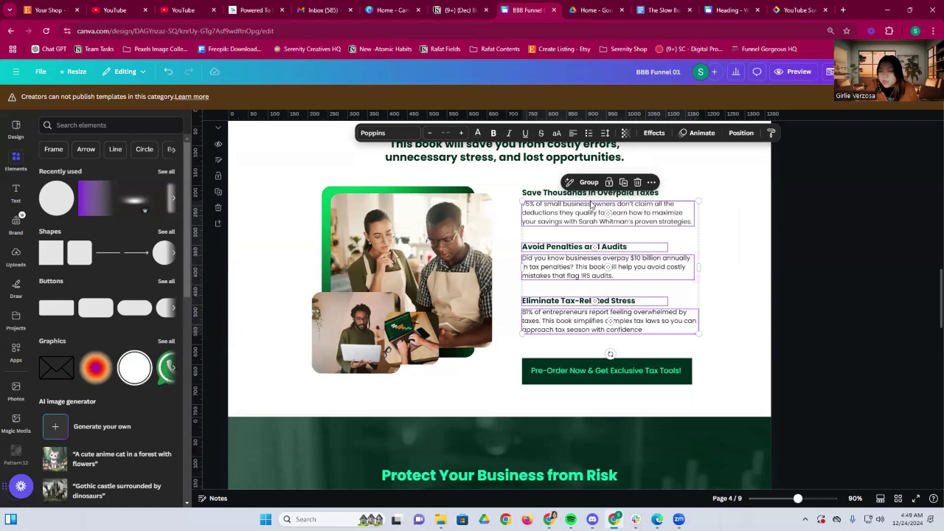
click(729, 268)
scroll(729, 268, down, 3)
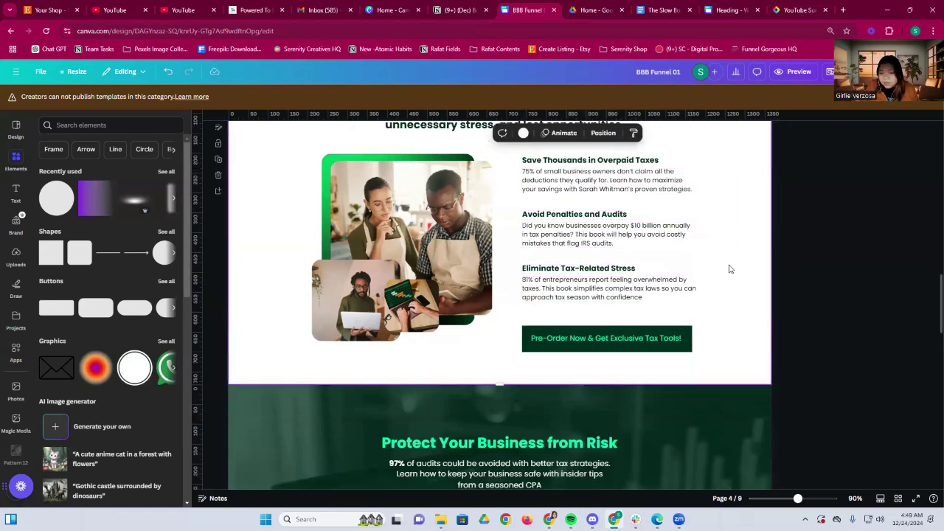
scroll(728, 268, up, 2)
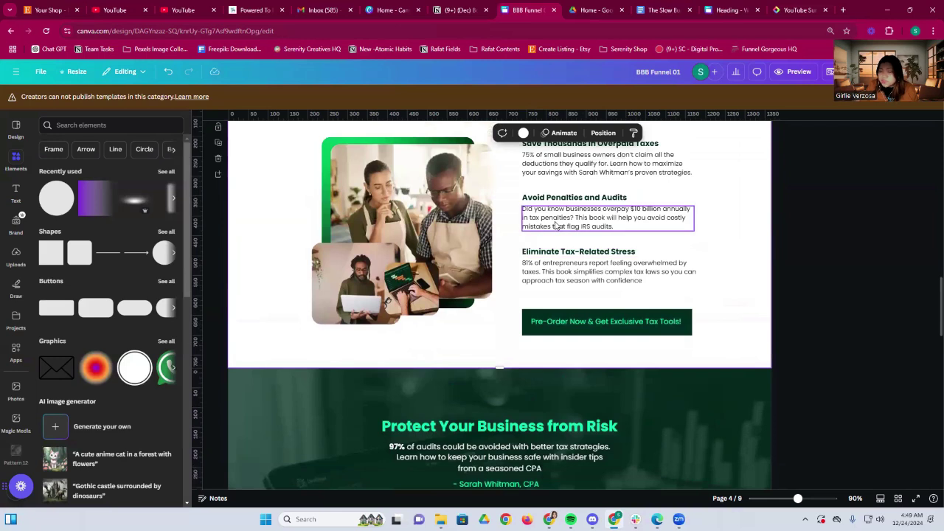
click(557, 226)
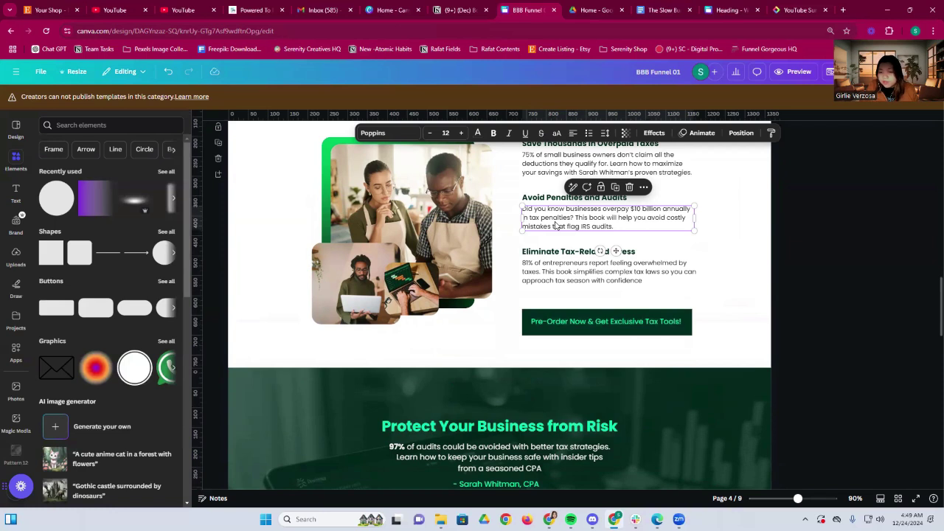
- Examine the "Pre-Order Now & Get Exclusive Tax Tools!" call-to-action button placed beneath the three benefit blocks
click(546, 322)
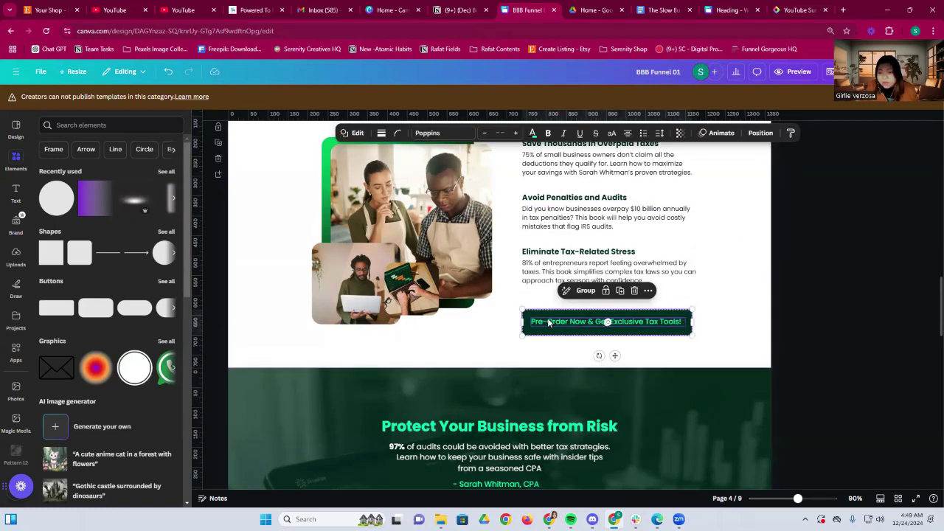
click(508, 333)
scroll(685, 355, up, 1)
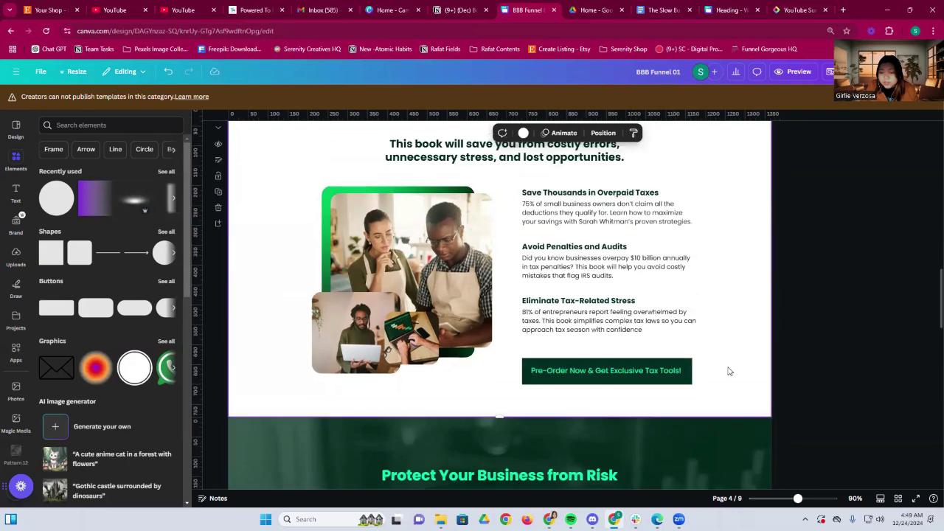
click(597, 370)
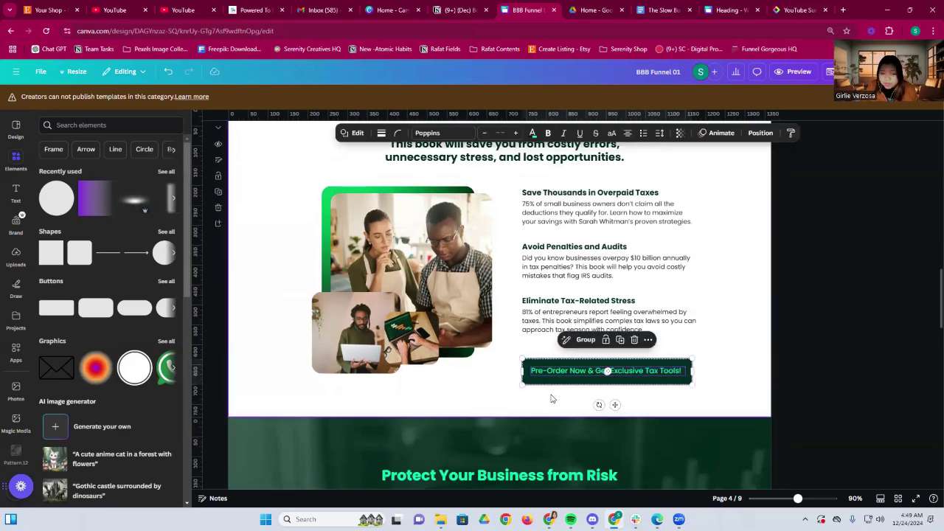
click(292, 327)
- Examine how the three overlapping photos and green gradient shape form the collage beside the benefit text
click(403, 265)
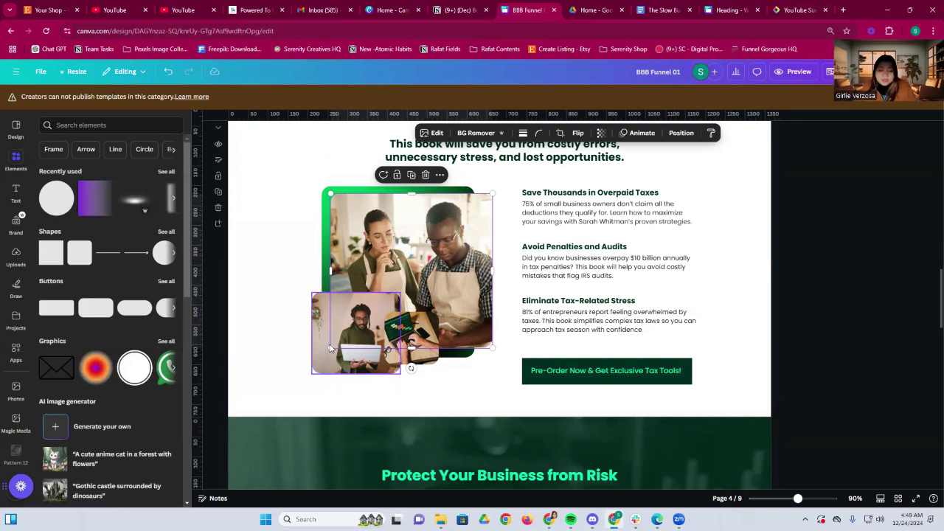
click(344, 362)
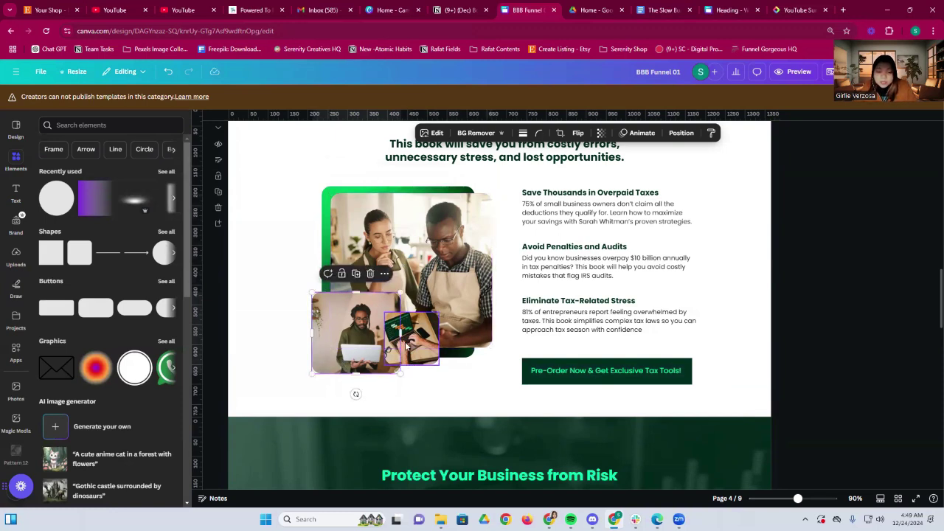
click(405, 345)
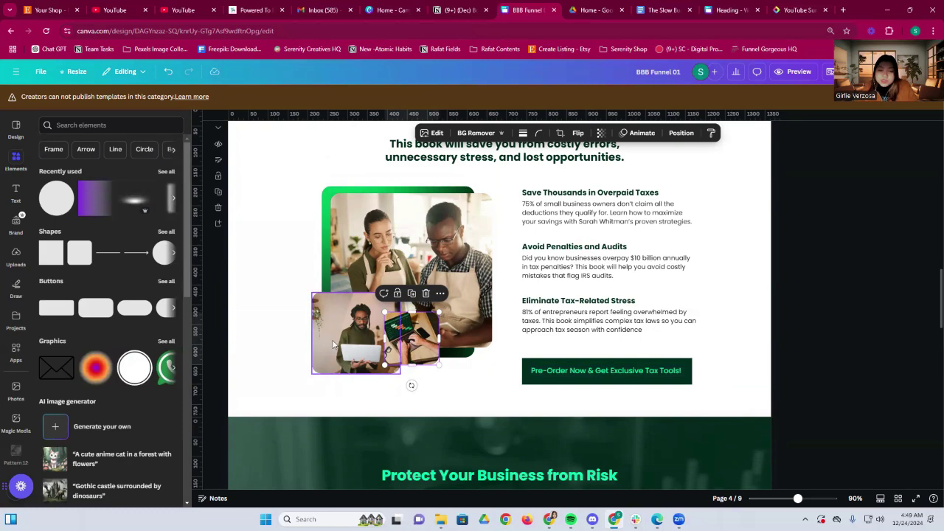
drag(276, 242, 454, 325)
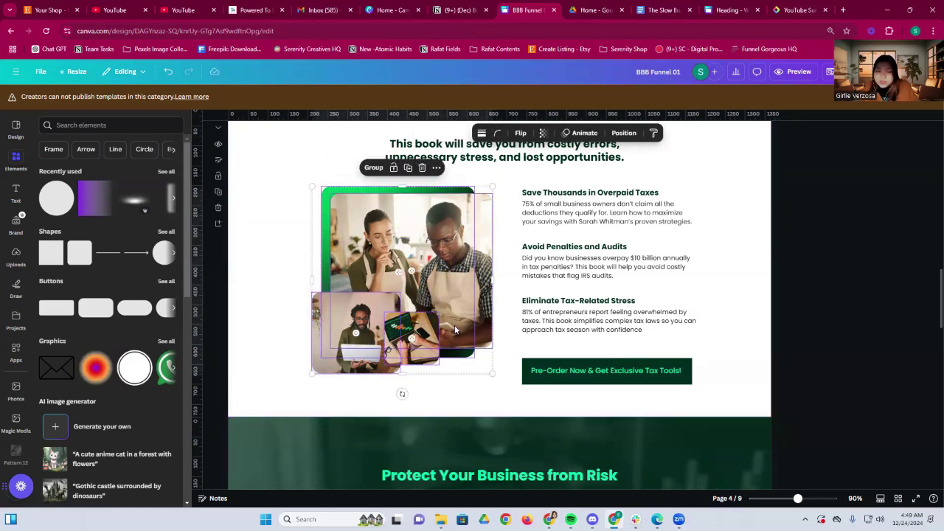
click(381, 256)
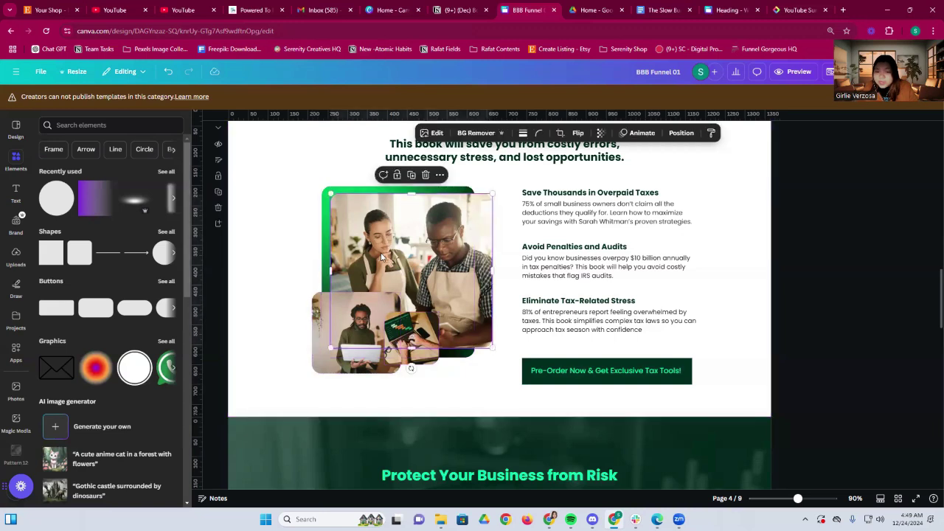
click(345, 345)
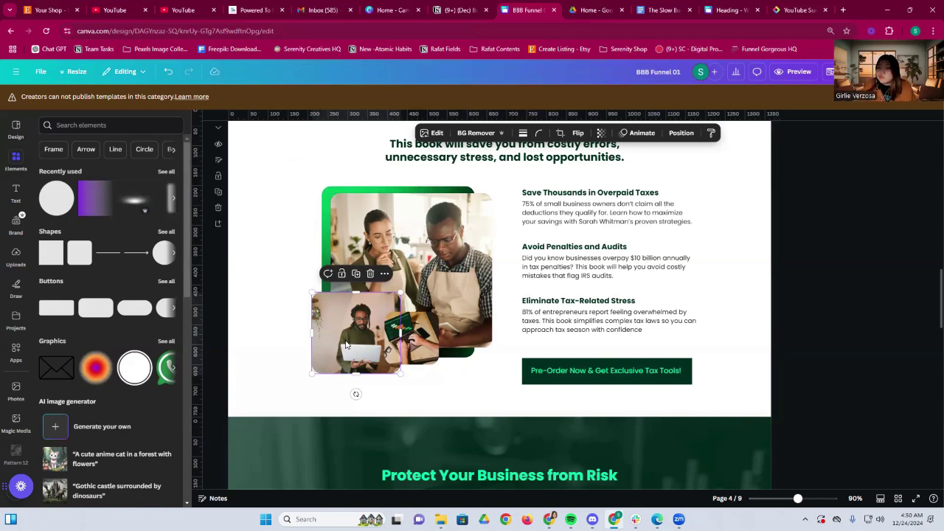
scroll(345, 344, up, 5)
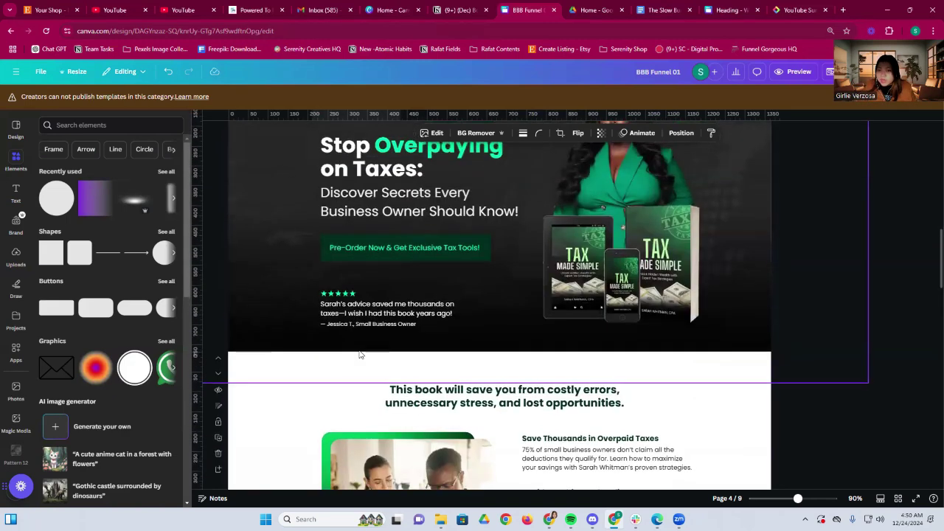
- Compare the hero section with the benefits section below it, selecting all the overlapping photos and the green shape of the collage together
scroll(361, 352, up, 2)
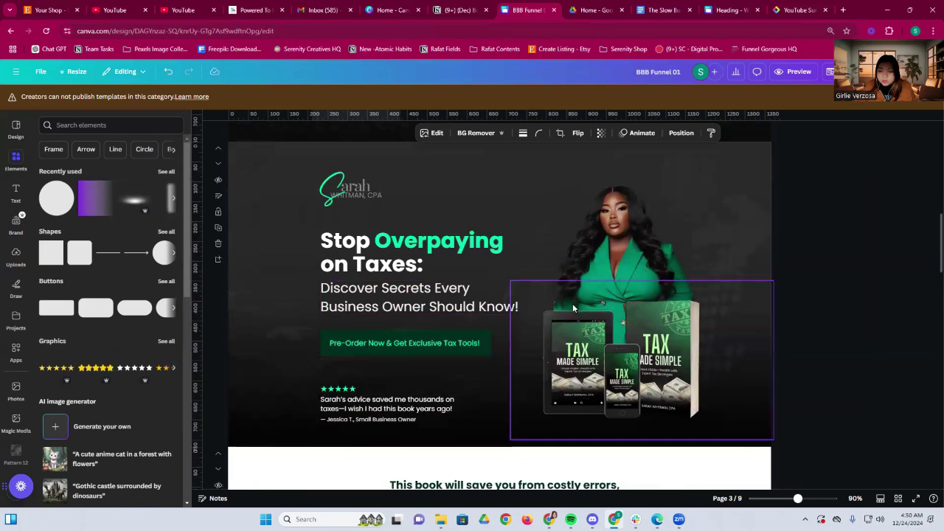
scroll(572, 307, down, 6)
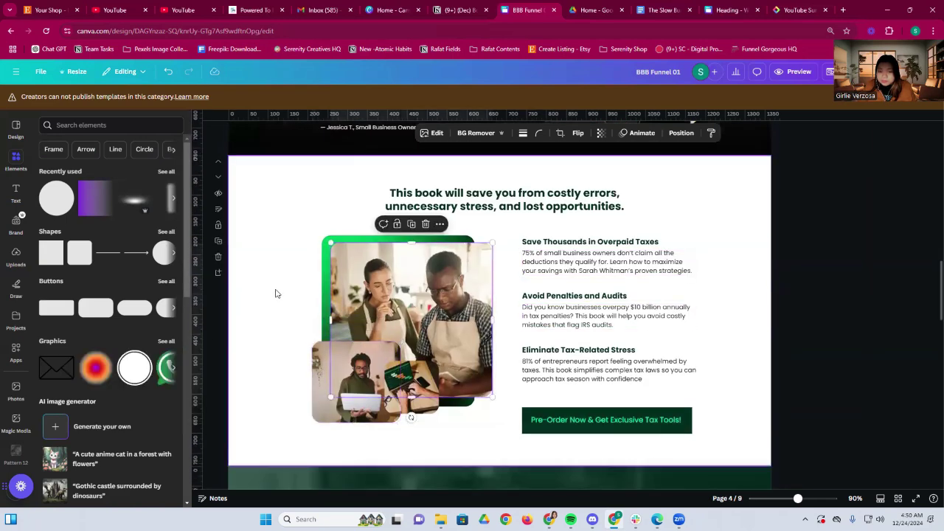
drag(276, 294, 417, 384)
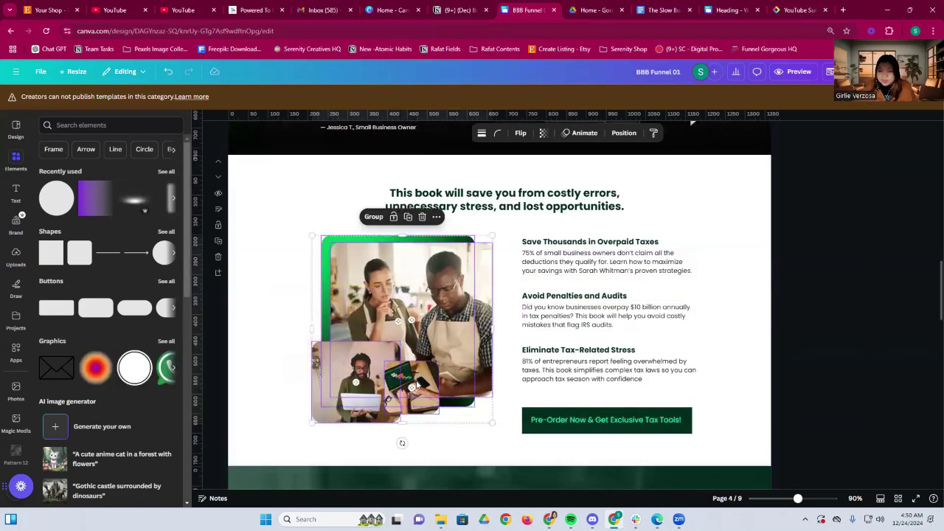
scroll(416, 384, down, 2)
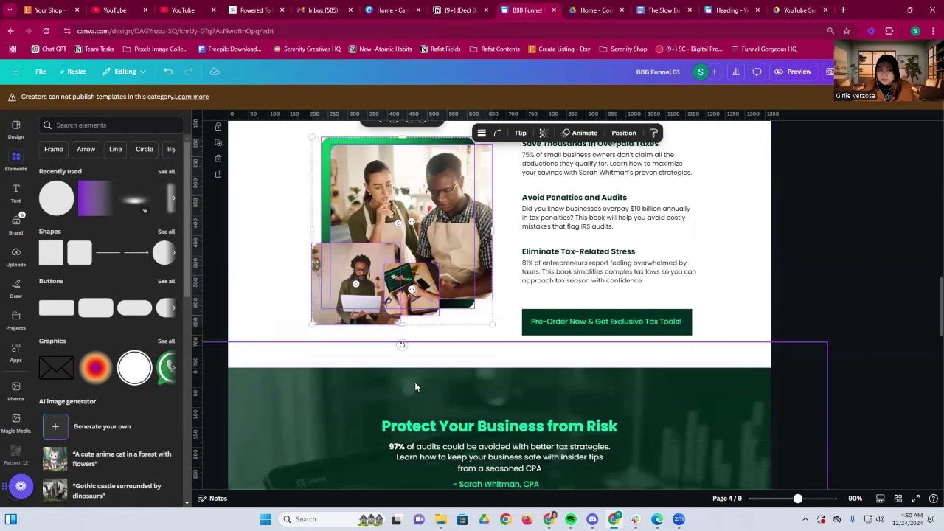
scroll(414, 386, up, 2)
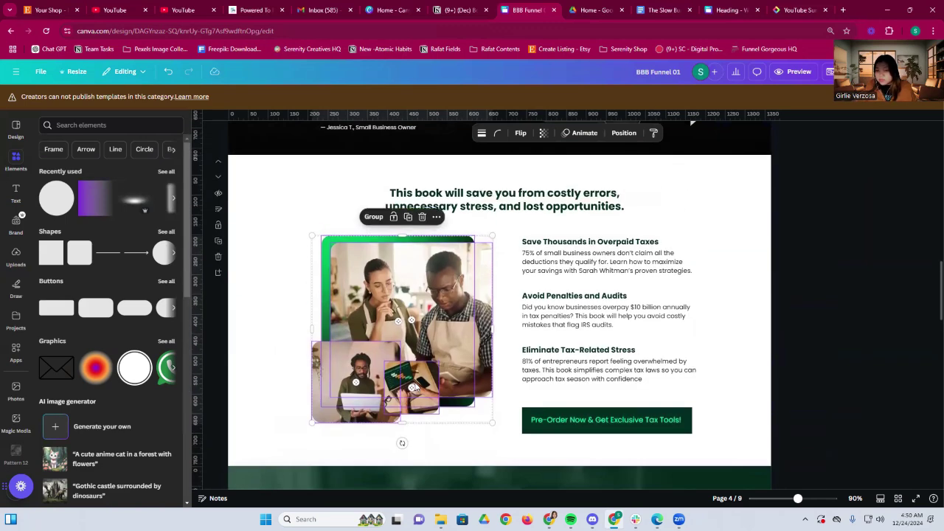
scroll(414, 386, up, 1)
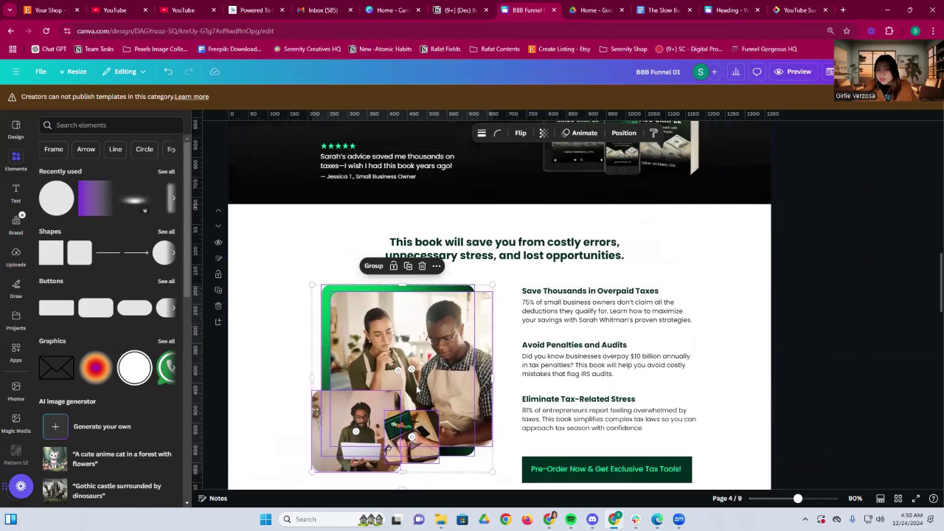
scroll(417, 388, down, 5)
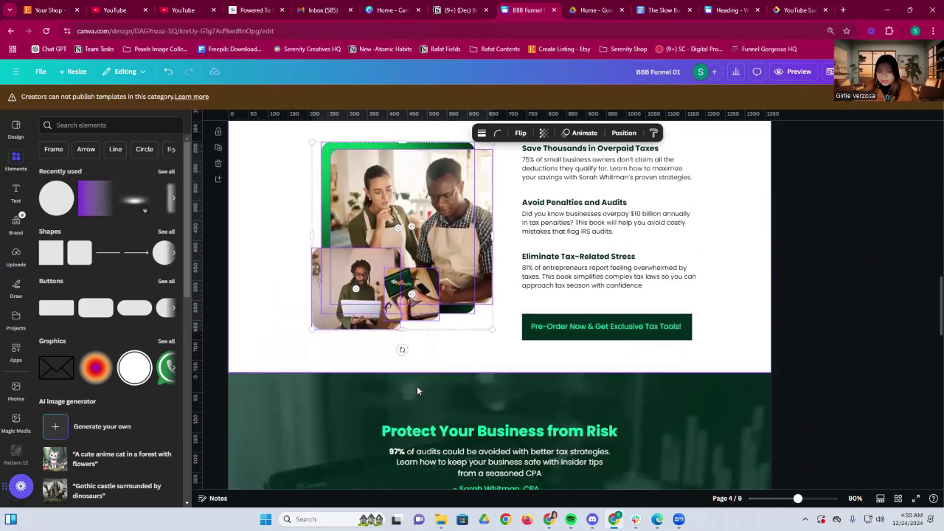
- Examine the "Protect Your Business from Risk" heading and how it sits on the green photo banner below the benefits section
click(463, 331)
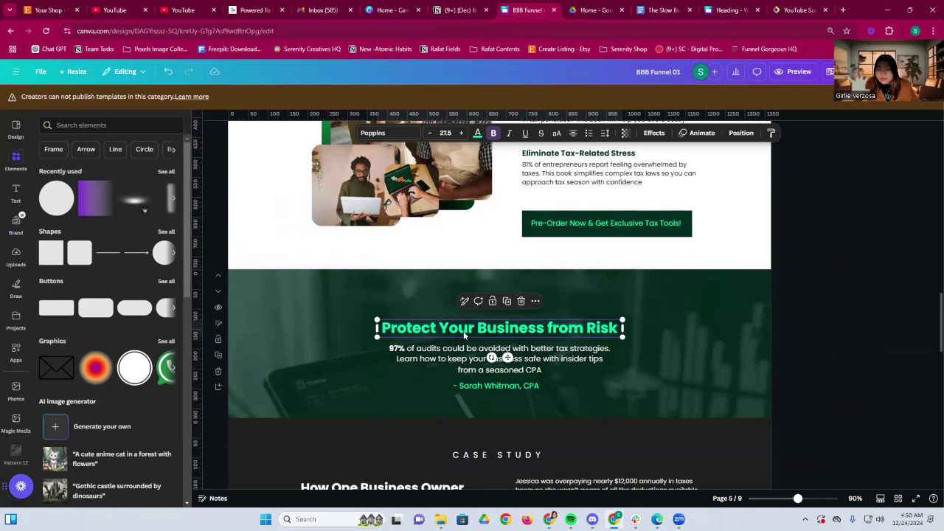
scroll(463, 332, down, 1)
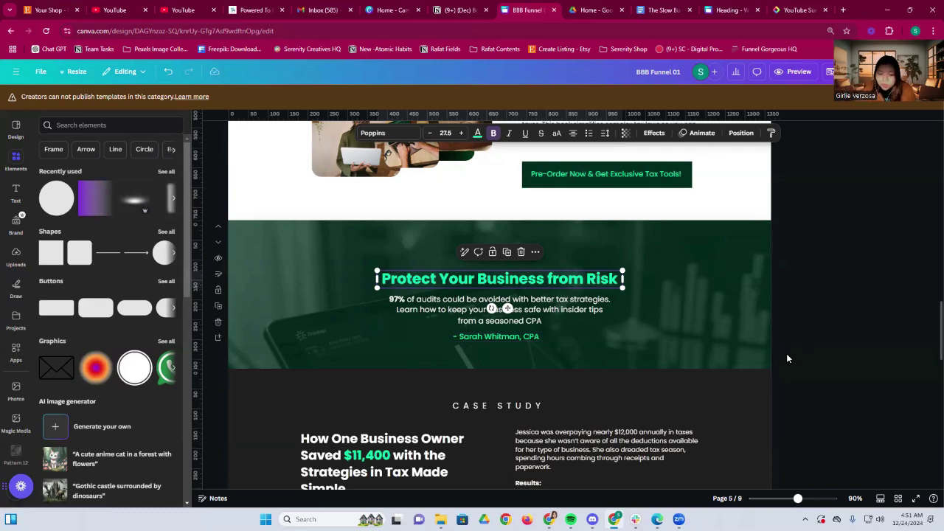
click(716, 336)
click(901, 341)
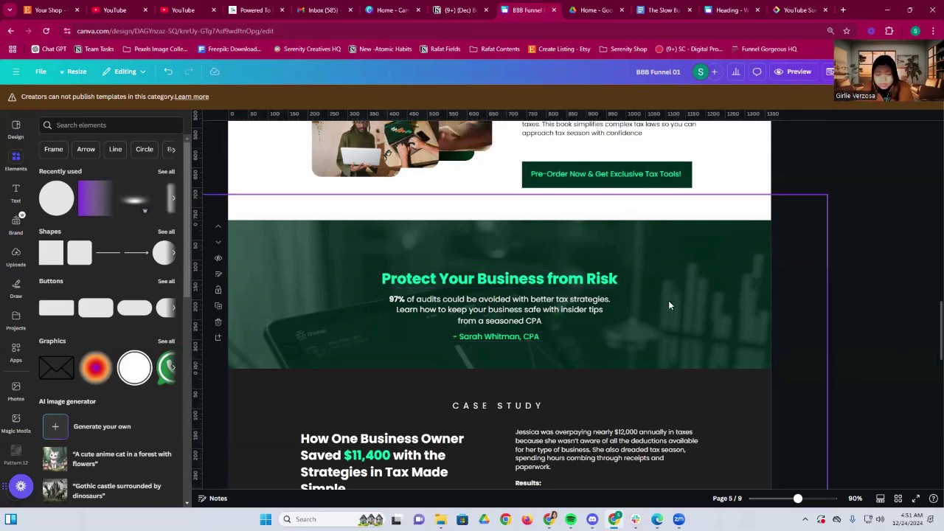
- Move the background photo of the "Protect Your Business from Risk" banner upward within its section
click(656, 264)
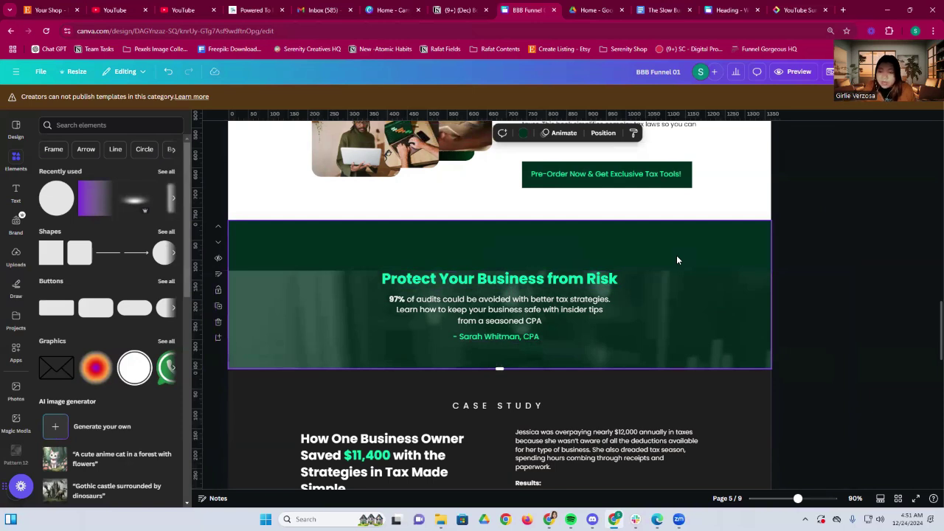
drag(678, 290, 659, 196)
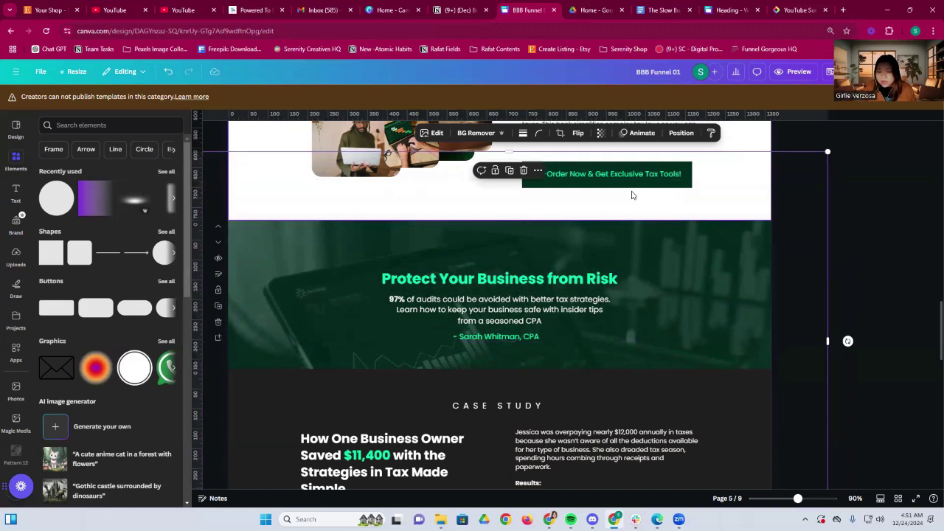
right_click(633, 195)
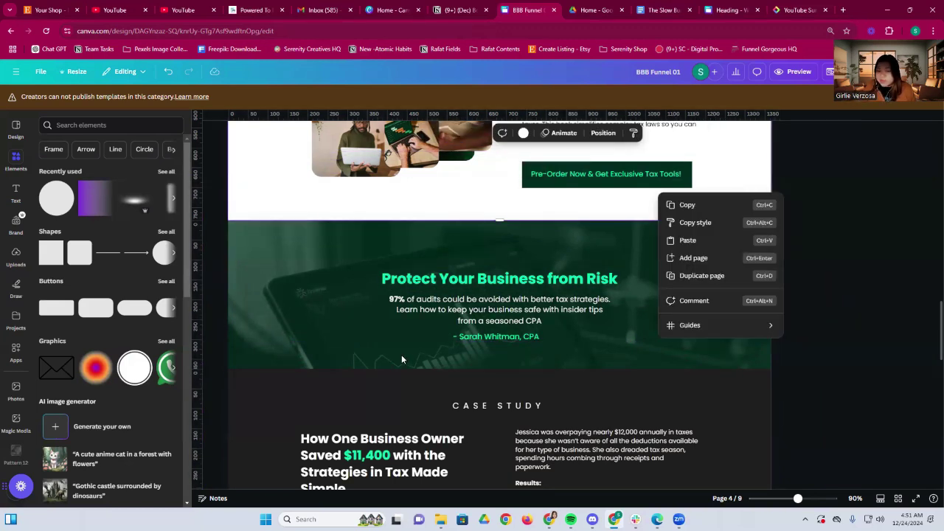
click(759, 364)
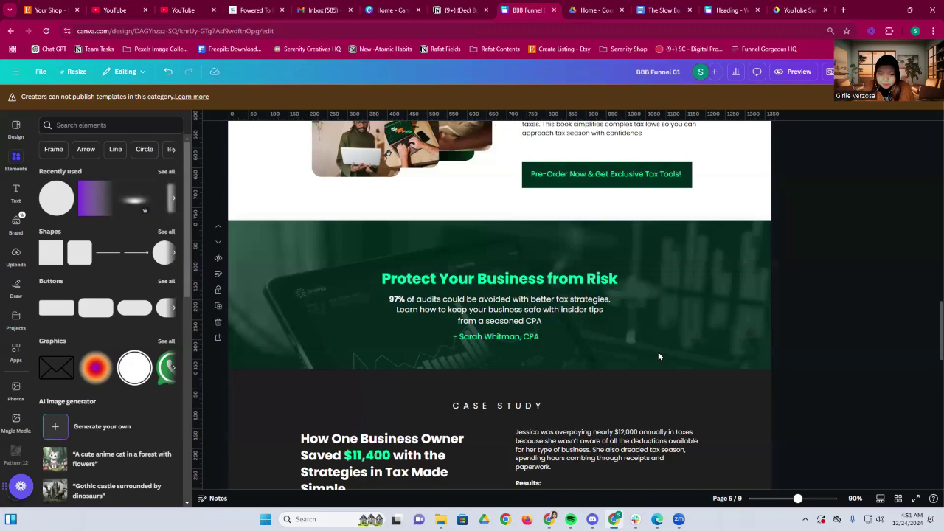
- Review the banner's text hierarchy: the heading, the 97% audit statement beneath it, and the attribution line
click(472, 282)
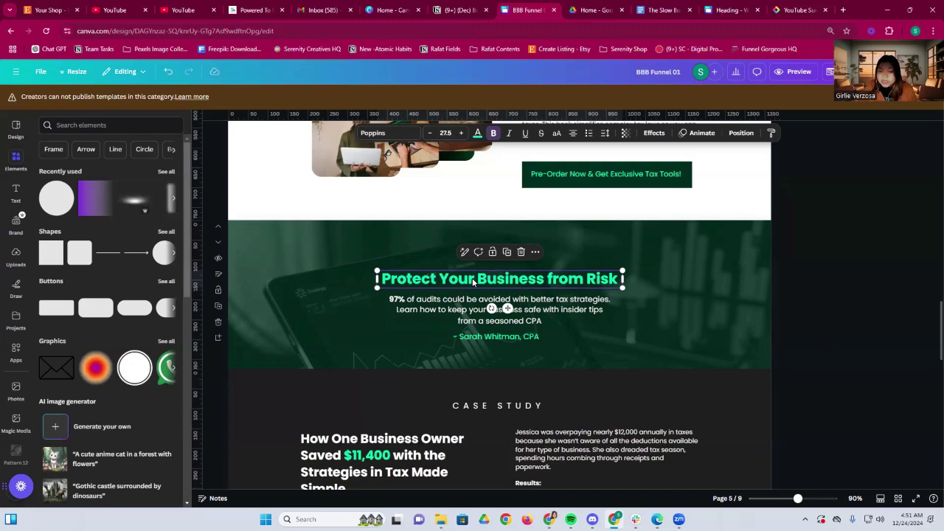
click(451, 313)
scroll(648, 328, down, 1)
scroll(647, 328, down, 2)
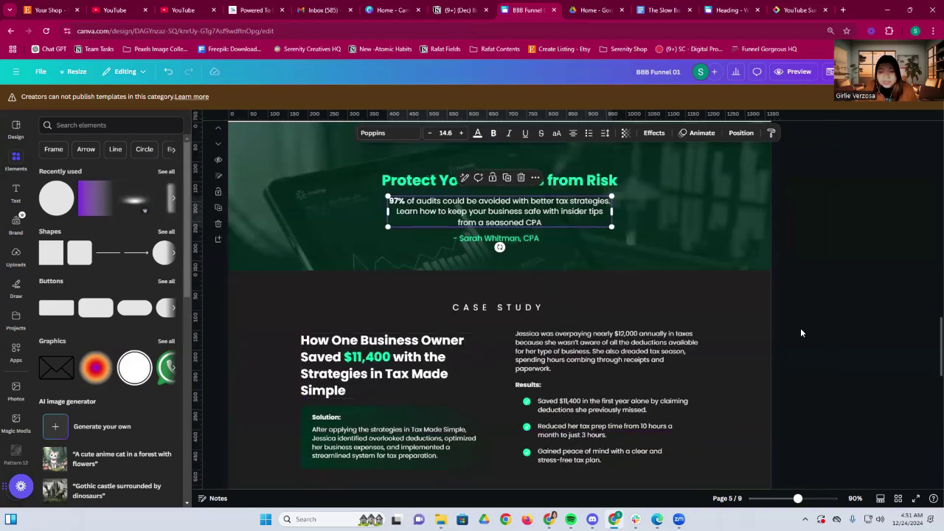
scroll(803, 331, down, 1)
scroll(491, 312, up, 2)
click(490, 289)
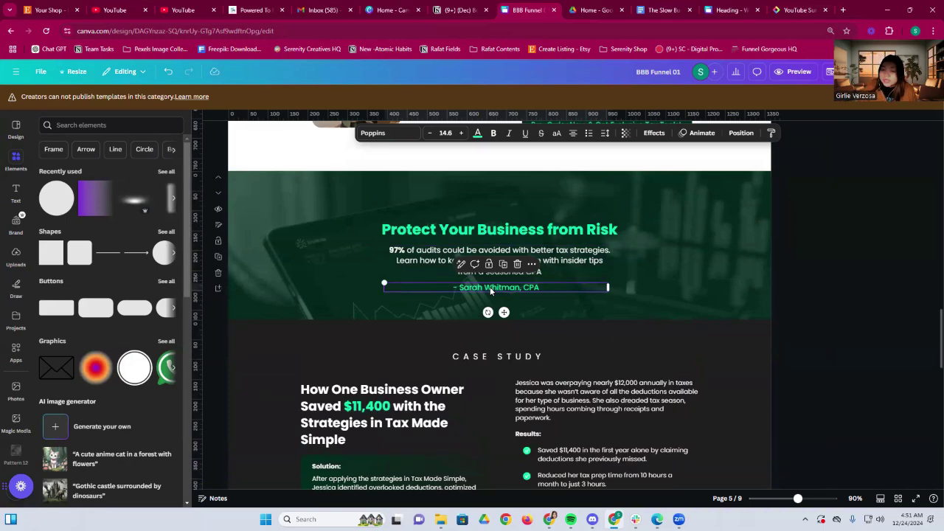
- Examine the benefit headings and paragraphs beside the collage as one selected text group, compared with the short banner text below
scroll(490, 287, up, 5)
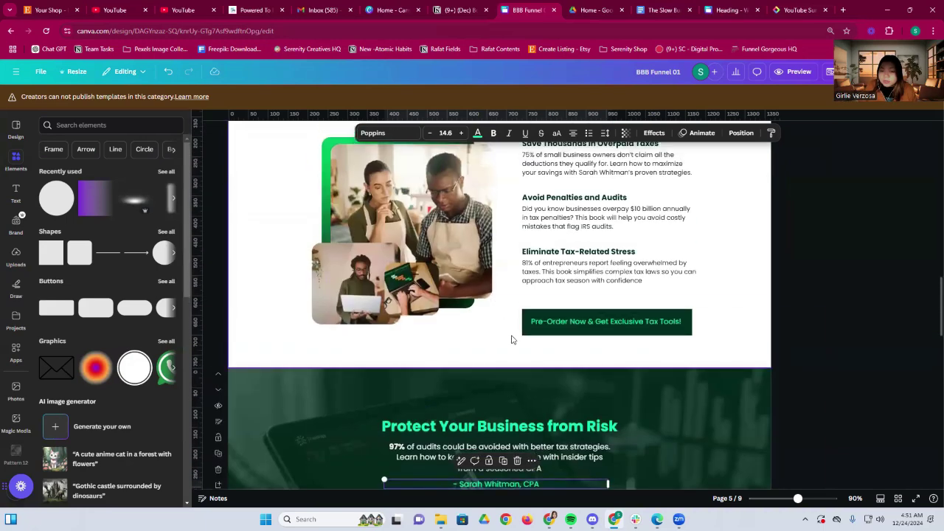
scroll(664, 389, down, 3)
scroll(294, 313, up, 3)
drag(757, 339, 519, 198)
scroll(639, 267, down, 1)
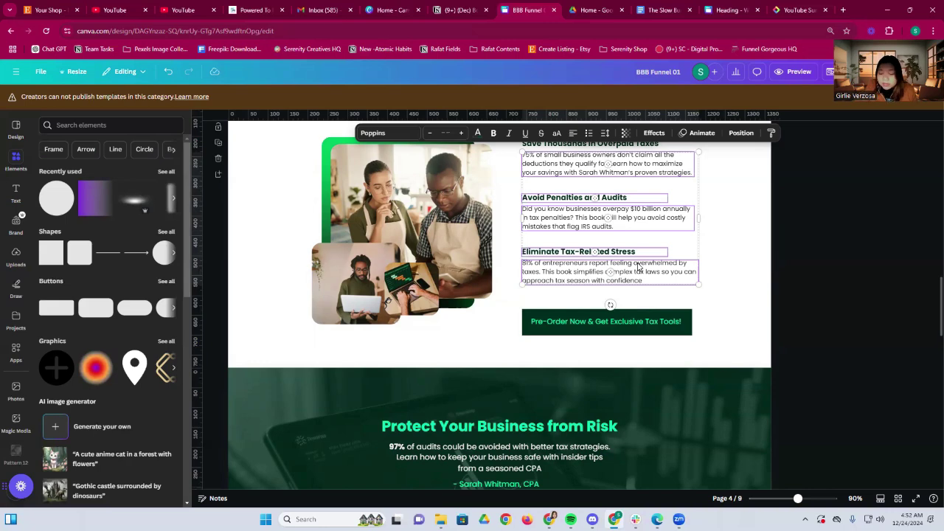
- Examine the case study section's dark background and its "How One Business Owner Saved $11,400" headline with the amount highlighted in green
scroll(637, 267, down, 5)
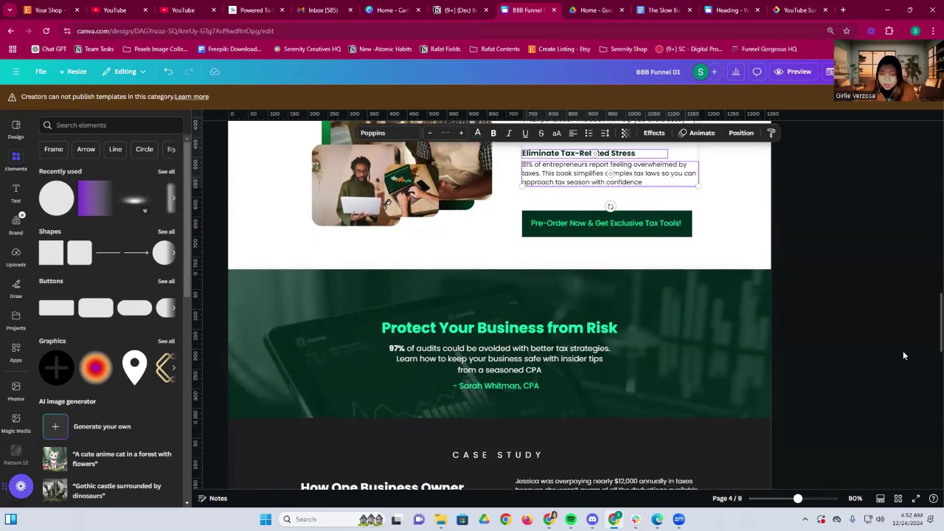
scroll(849, 344, down, 2)
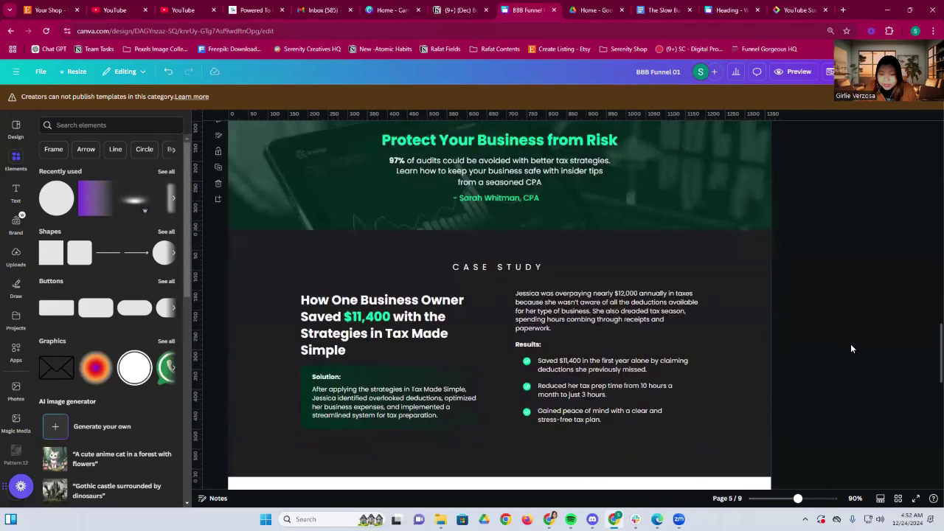
click(744, 325)
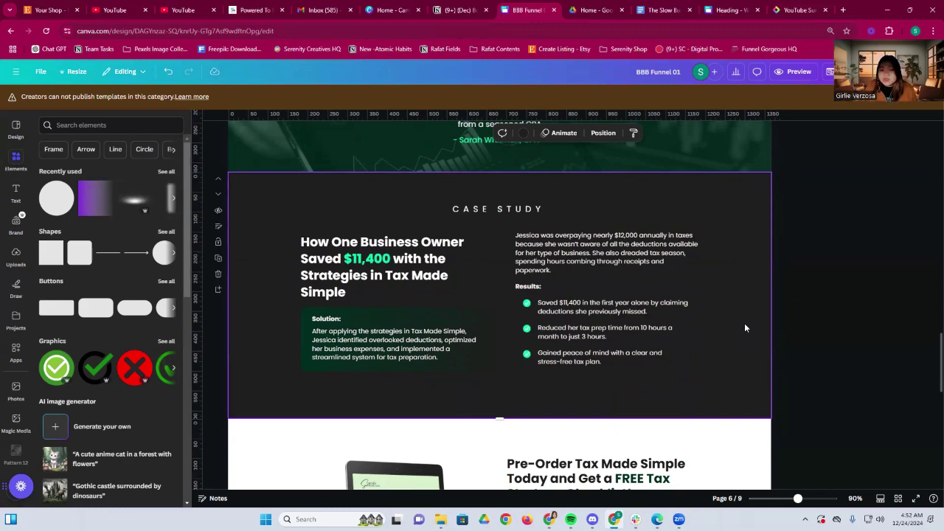
click(374, 265)
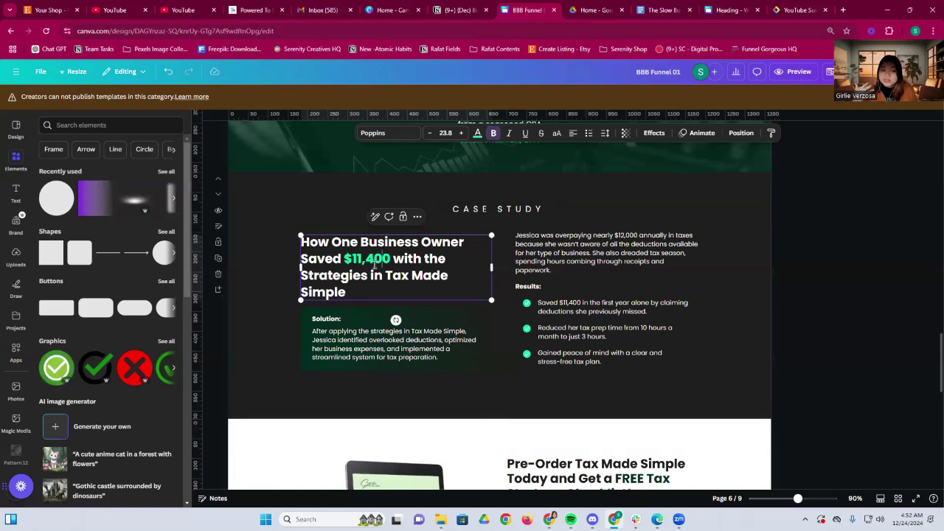
right_click(375, 264)
click(246, 295)
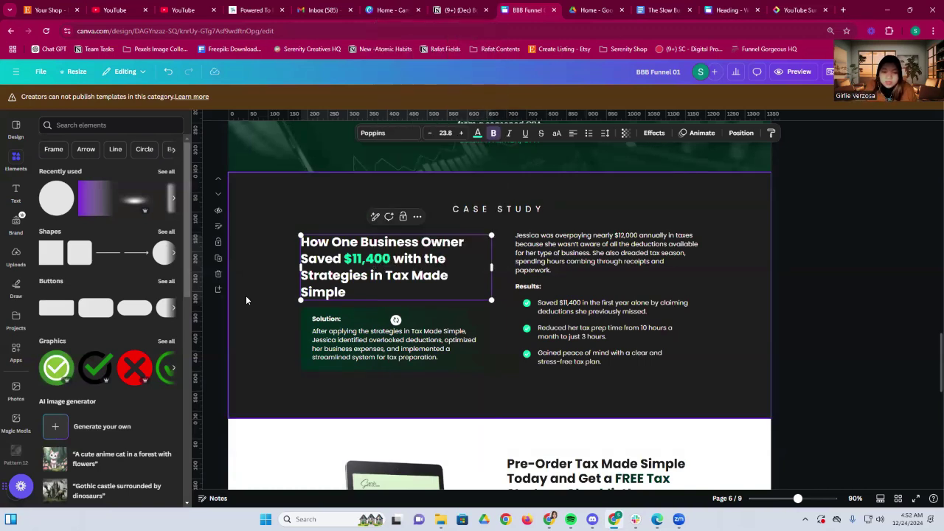
click(317, 253)
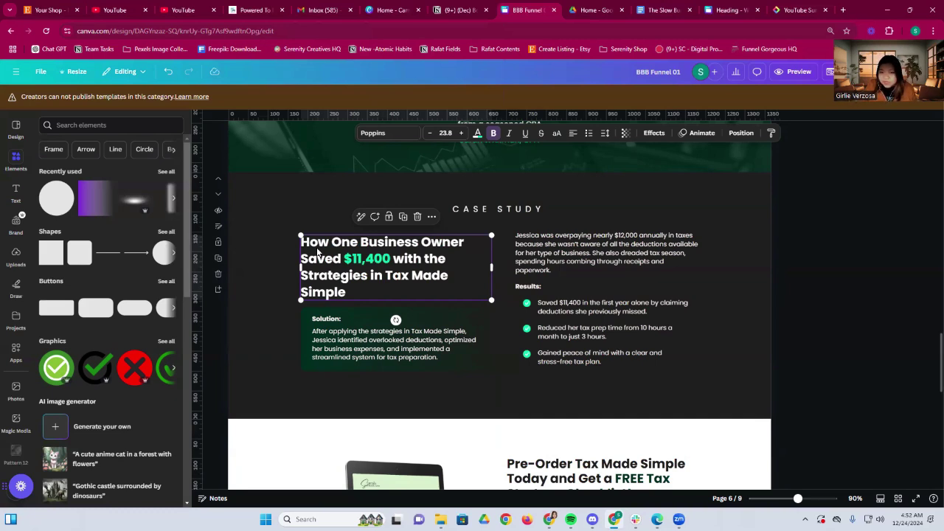
click(278, 222)
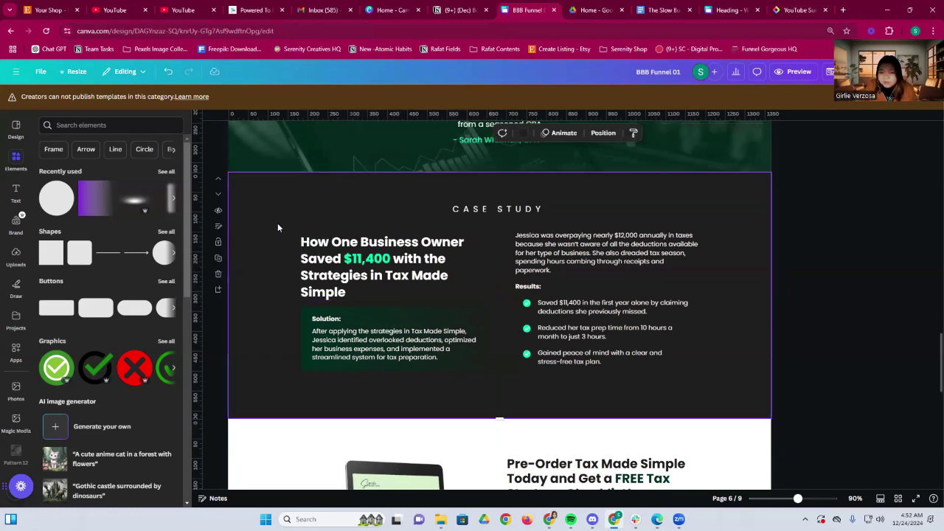
- Review the "CASE STUDY" label, the story paragraph, the results checklist and the green gradient "Solution" box
click(487, 208)
click(547, 255)
click(560, 330)
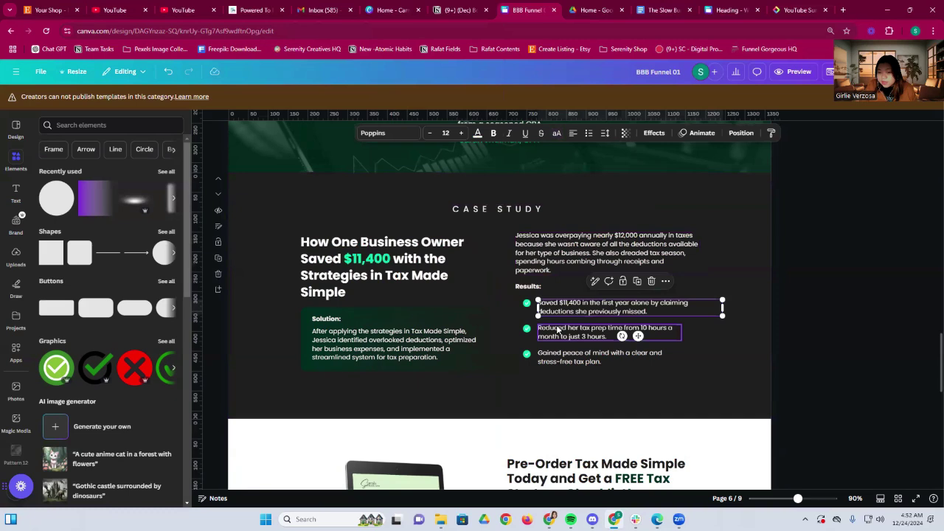
click(443, 336)
click(365, 328)
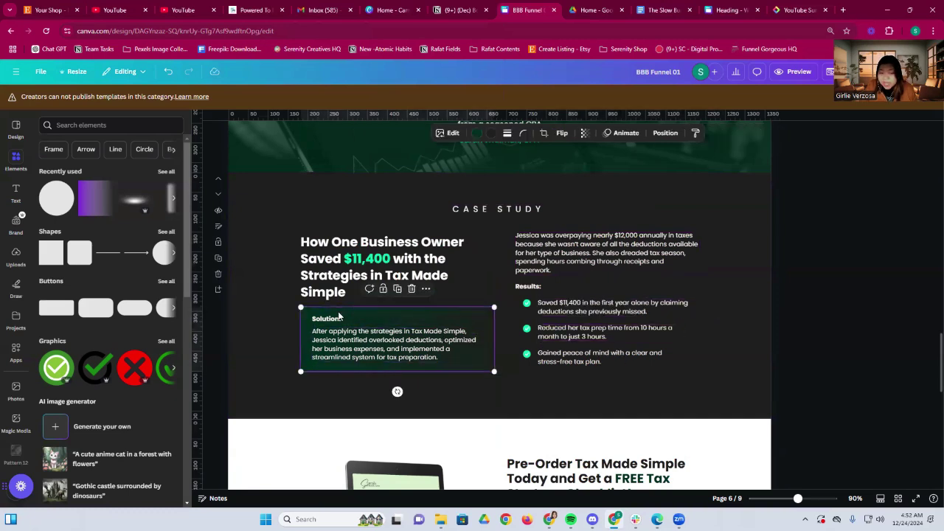
- Compare the case study's large headline with its smaller solution, story and results text, and return to the benefits section
click(363, 275)
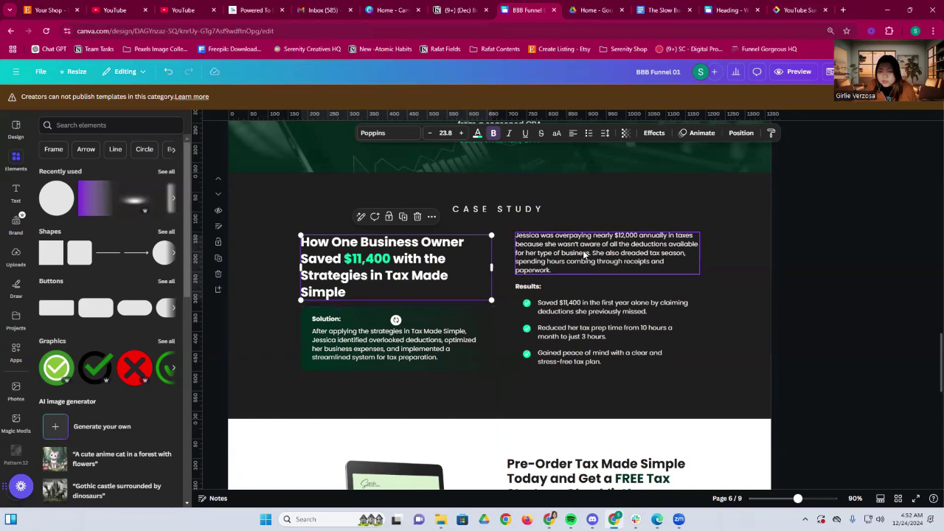
click(374, 354)
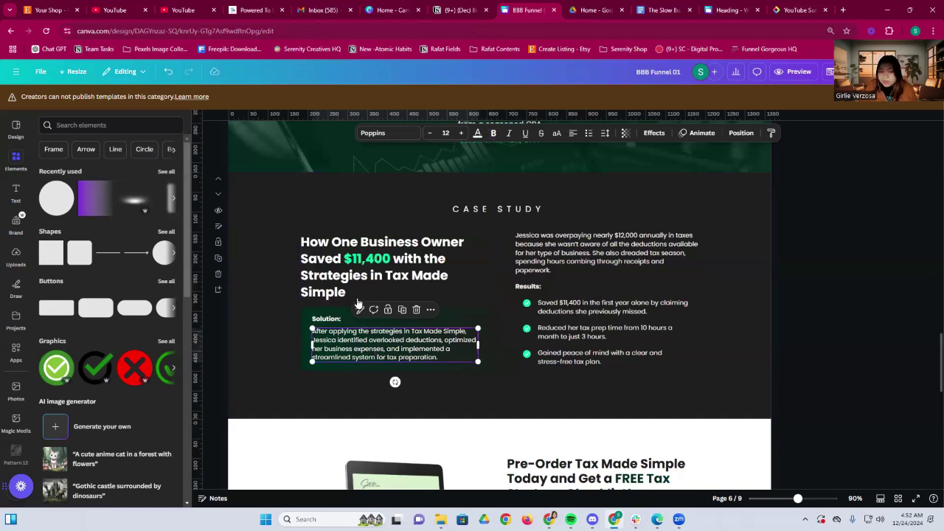
click(336, 258)
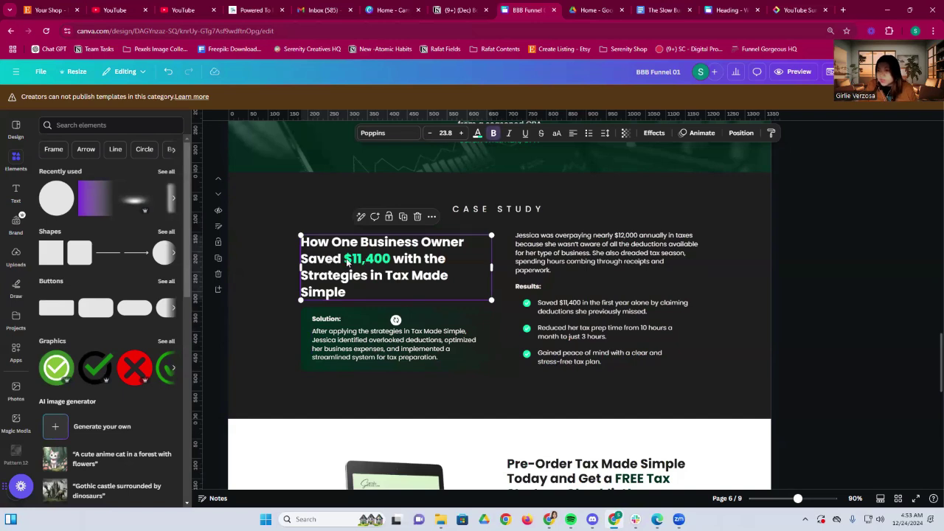
click(353, 333)
click(595, 267)
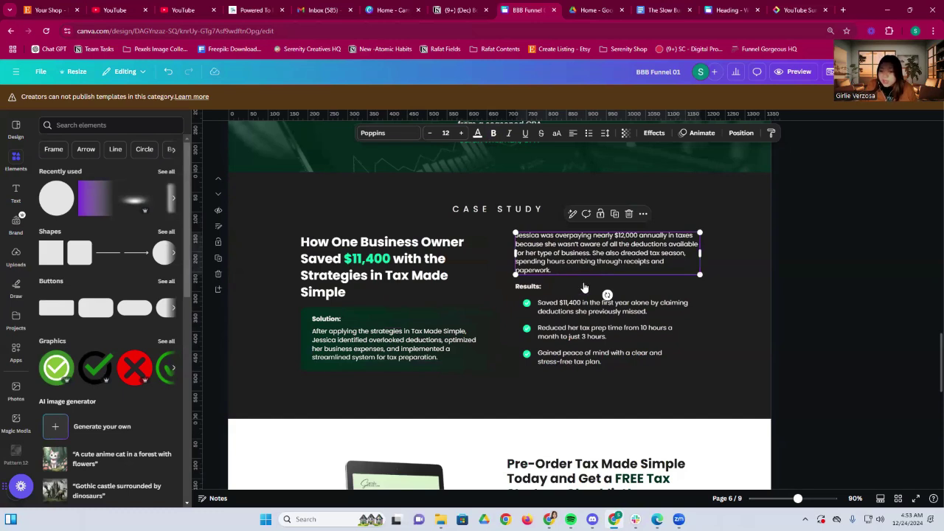
click(564, 313)
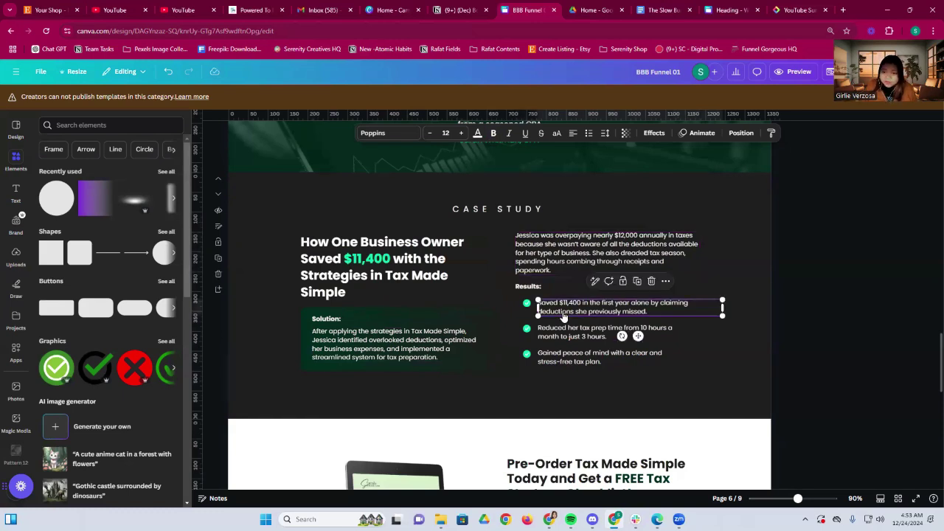
click(861, 330)
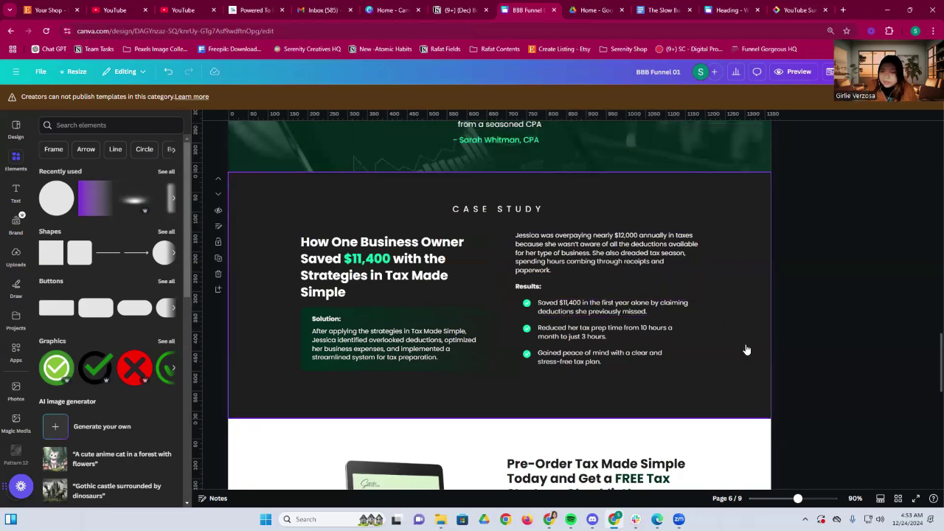
scroll(746, 350, up, 10)
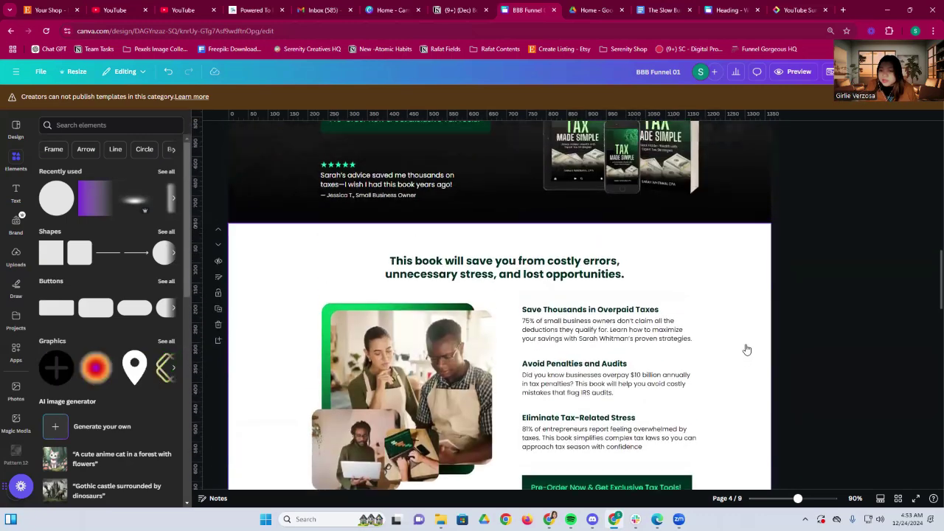
- Compare the text size of the benefits headline "This book will save you from costly errors" with the first benefit paragraph
scroll(747, 349, down, 10)
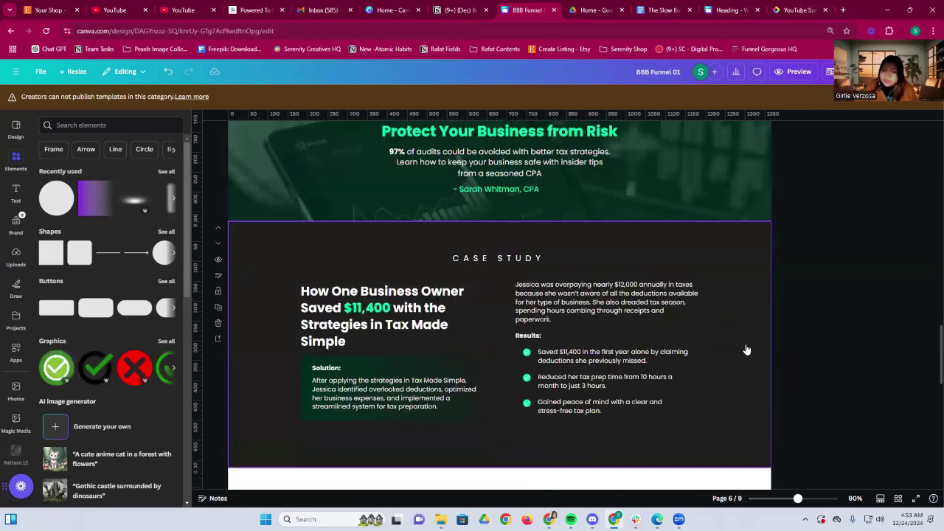
scroll(746, 349, up, 3)
scroll(746, 350, up, 2)
scroll(746, 350, up, 3)
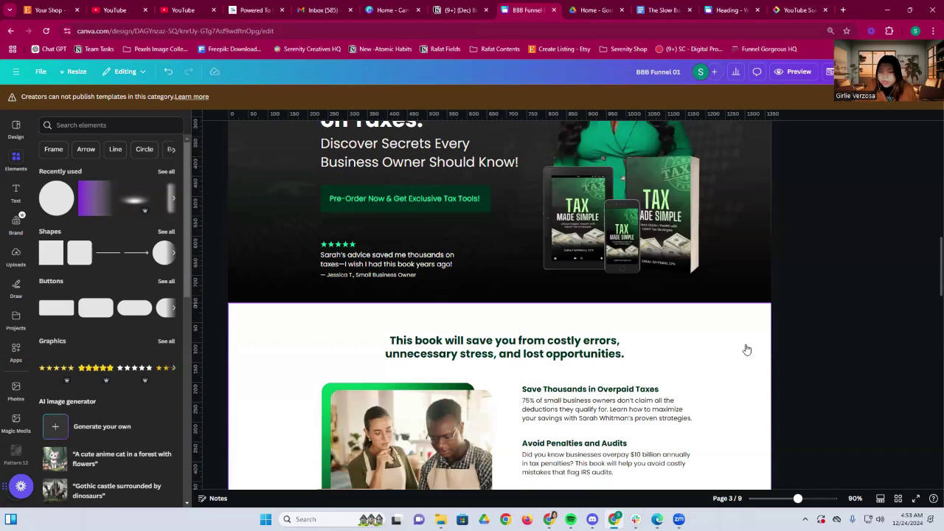
scroll(746, 349, down, 3)
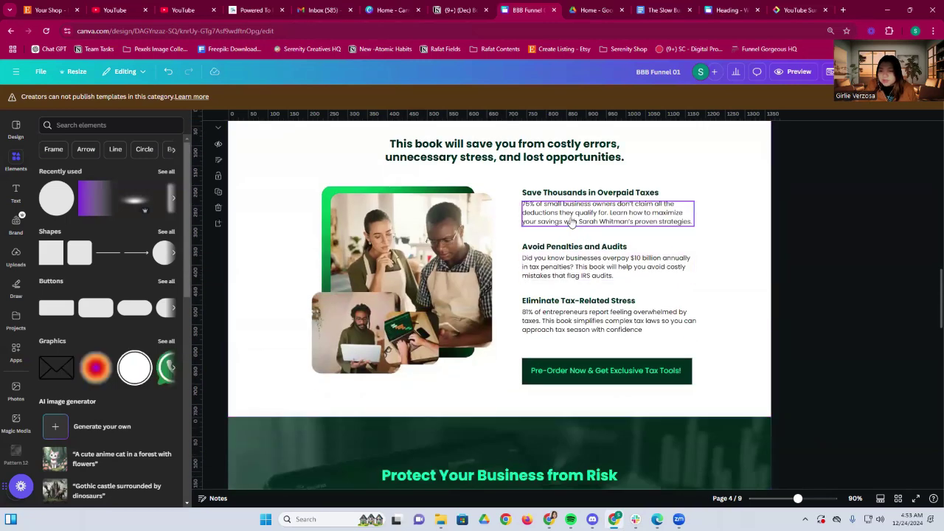
click(513, 158)
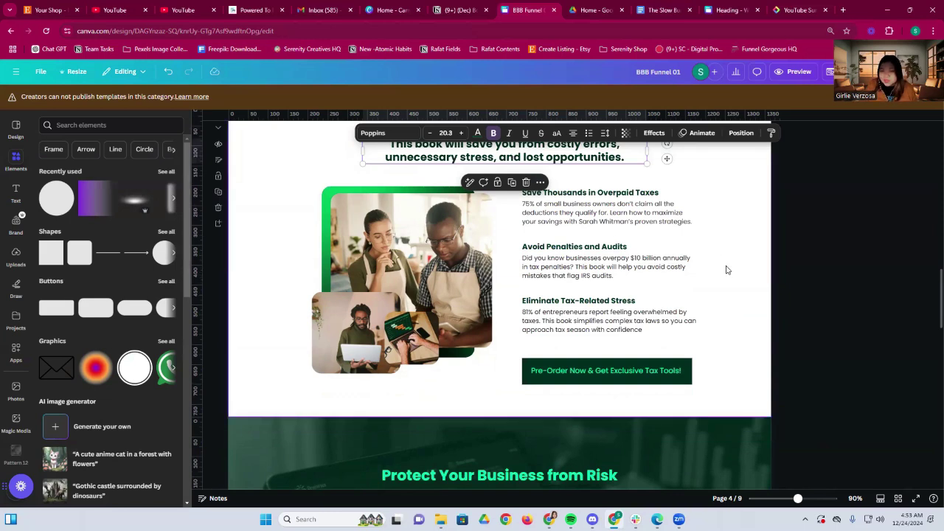
click(660, 213)
click(660, 212)
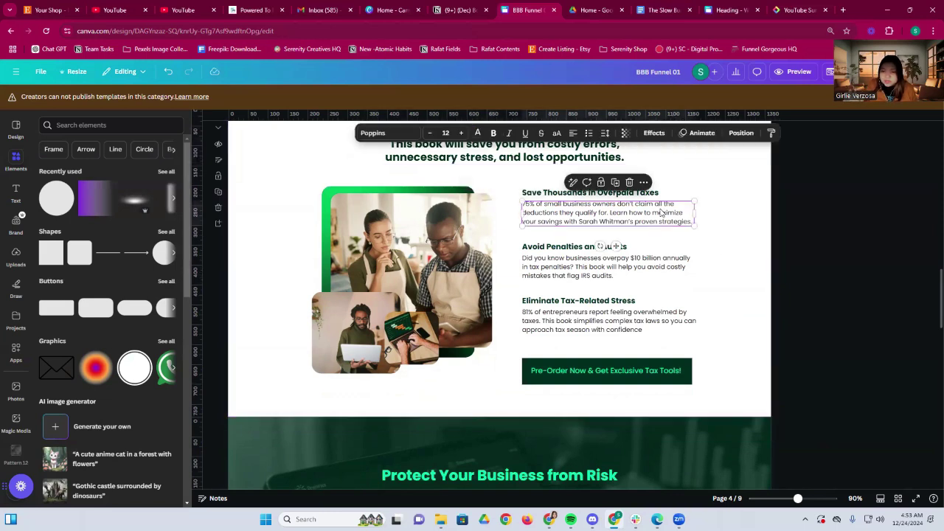
click(712, 246)
- Check the text formatting of the "Protect Your Business from Risk" banner headline and compare it with the dark case study section below
scroll(712, 246, down, 2)
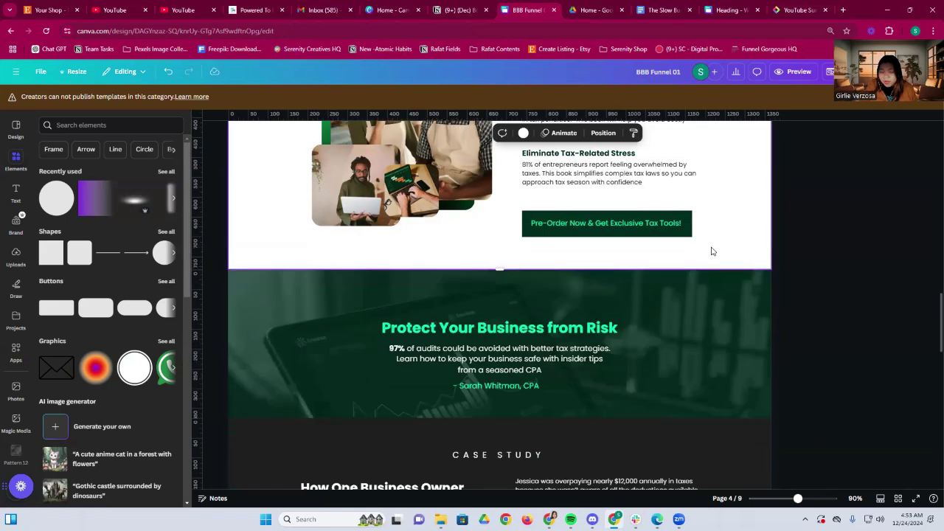
click(606, 331)
scroll(607, 332, down, 1)
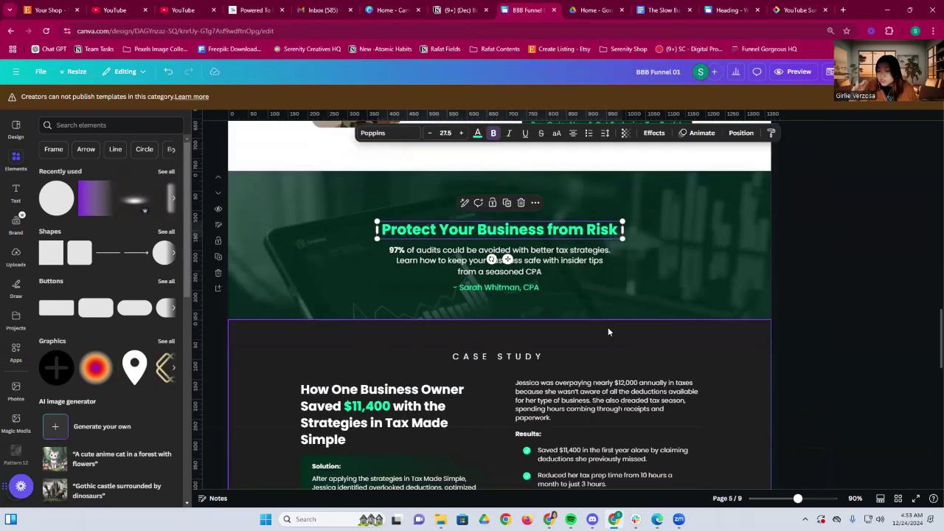
scroll(608, 327, down, 1)
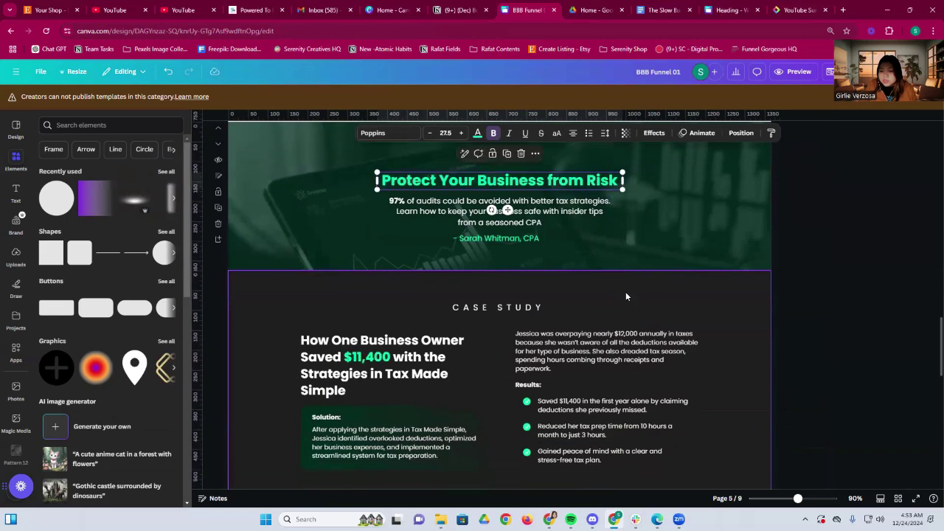
click(620, 294)
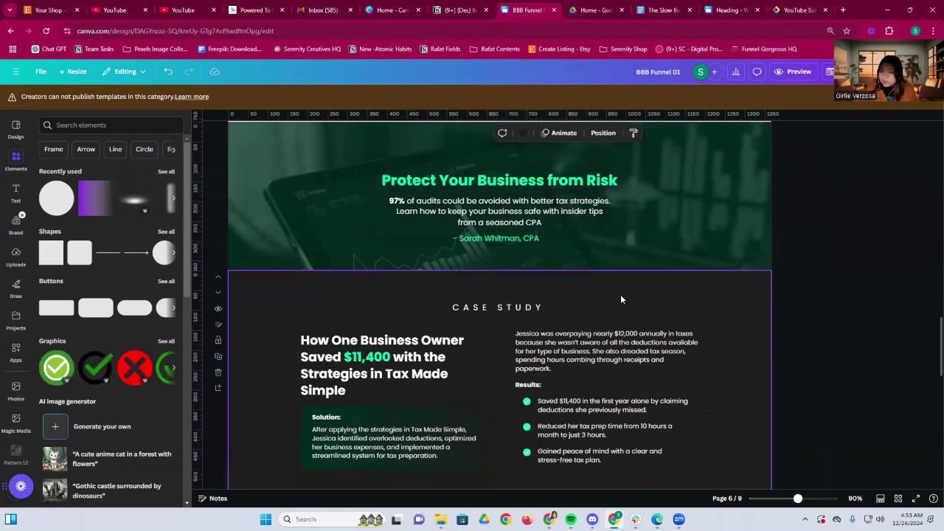
scroll(620, 299, down, 2)
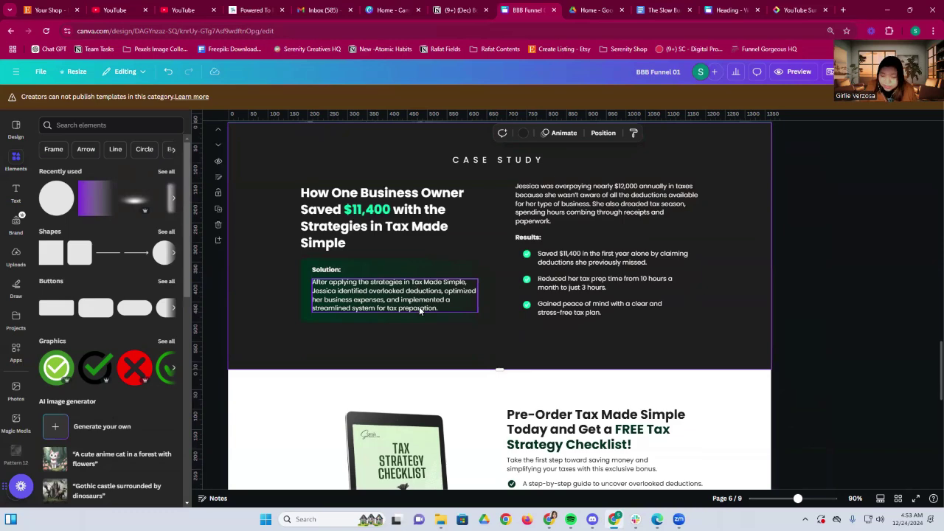
scroll(419, 310, down, 1)
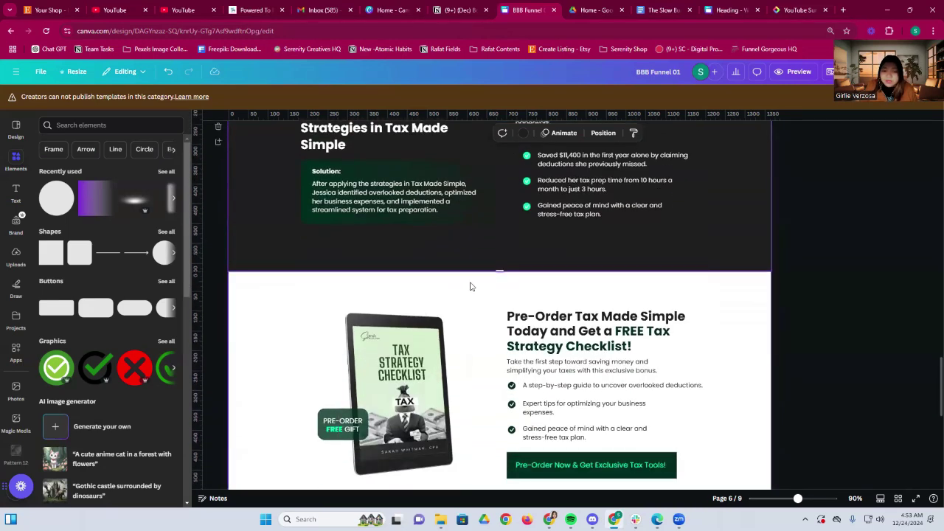
- Examine the free checklist section's "PRE-ORDER FREE GIFT" badge on the tablet mockup and the pre-order text block beside it
scroll(473, 288, down, 2)
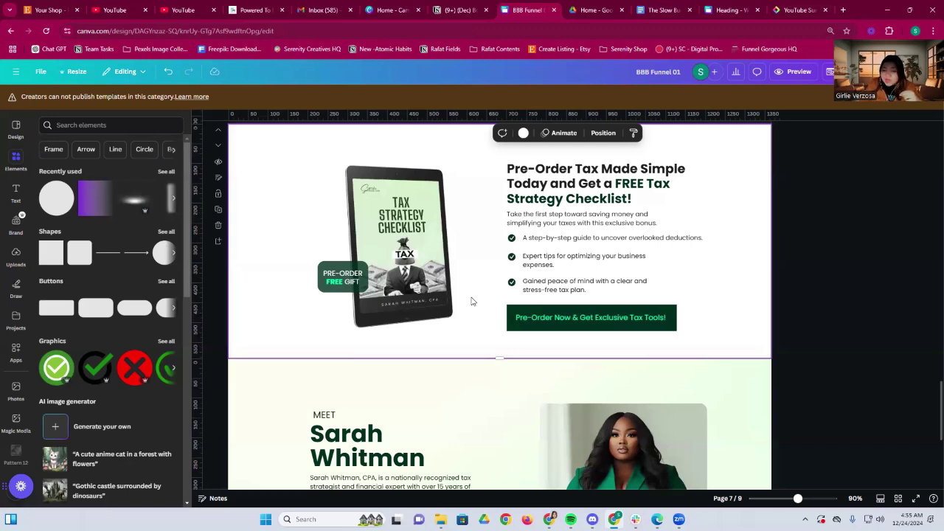
click(332, 283)
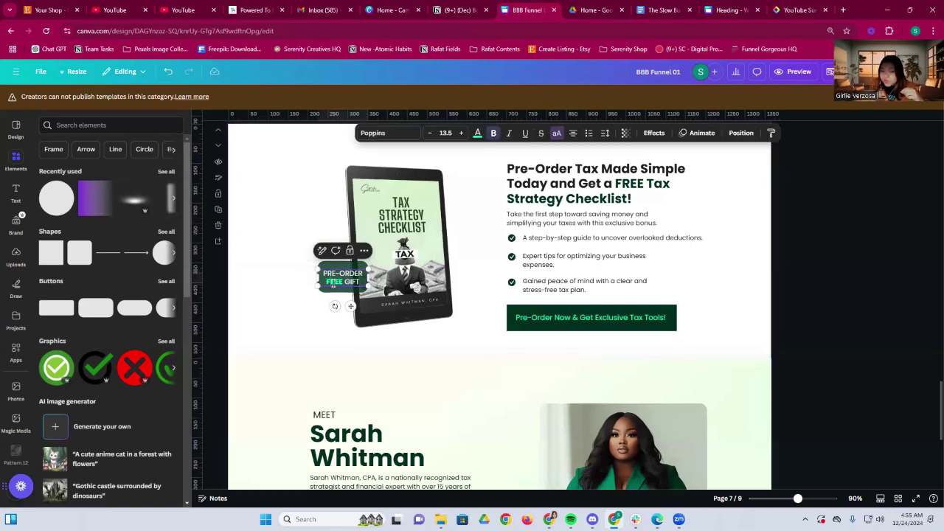
double_click(332, 284)
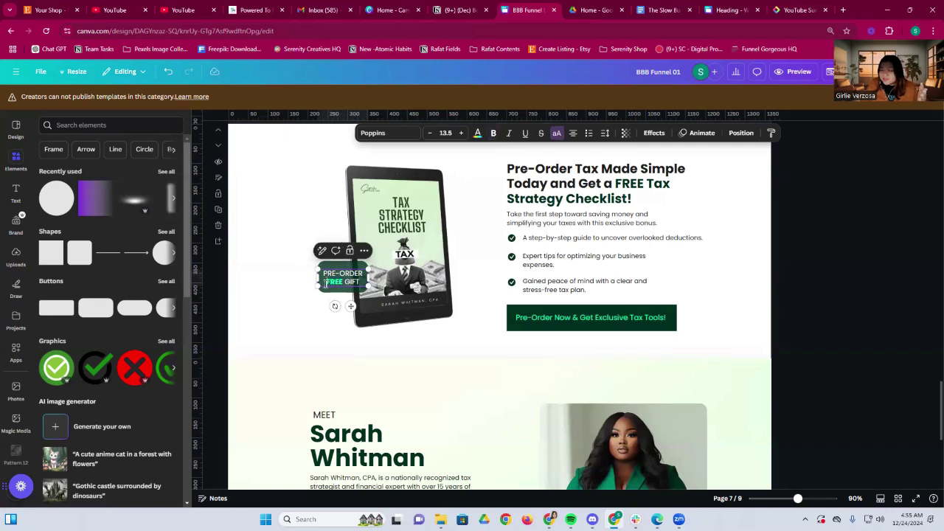
key(Escape)
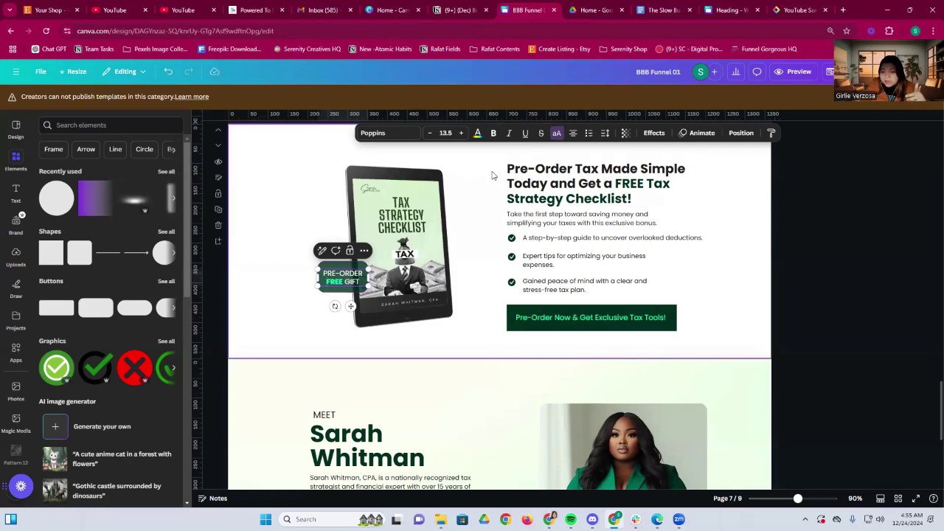
drag(492, 171, 635, 343)
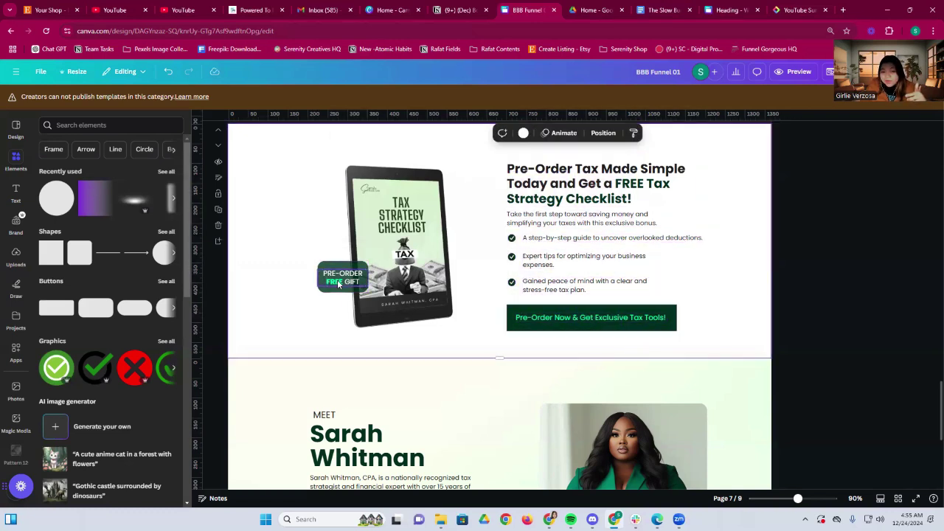
click(338, 280)
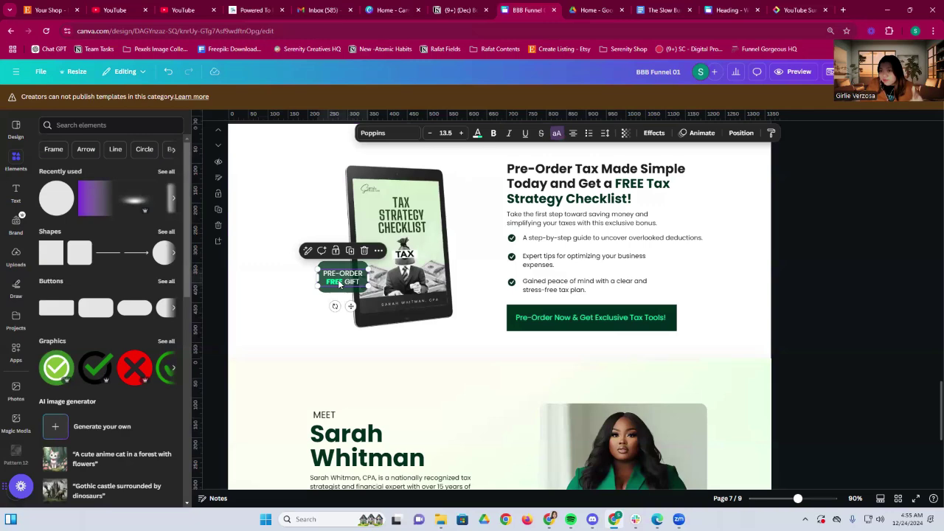
double_click(339, 280)
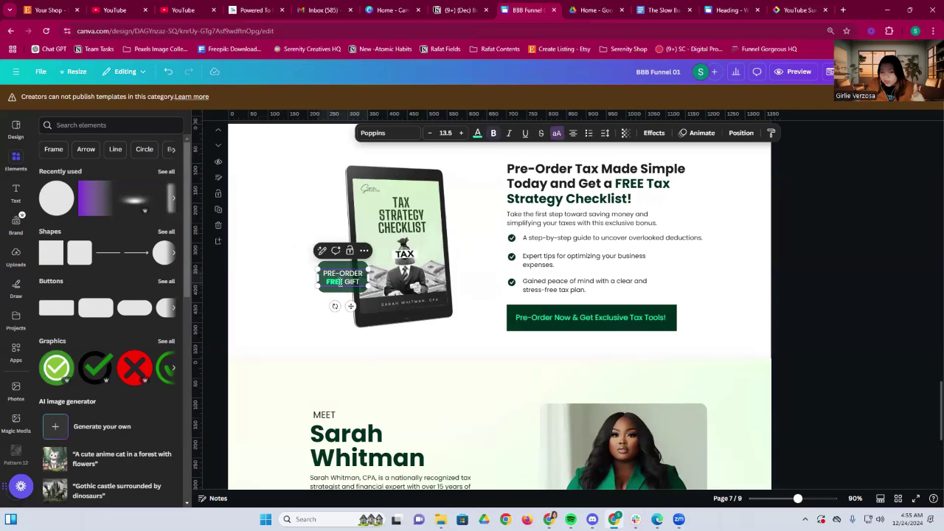
click(463, 344)
scroll(463, 344, up, 2)
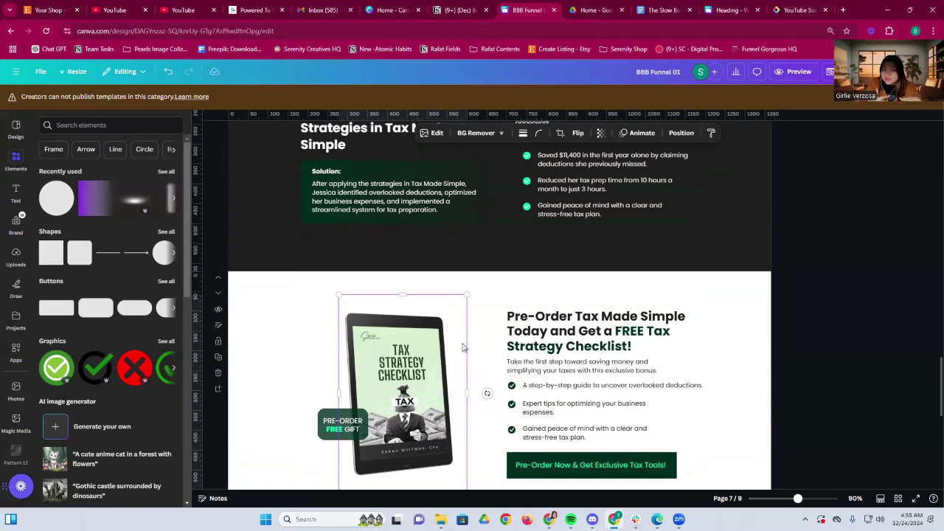
scroll(462, 347, down, 2)
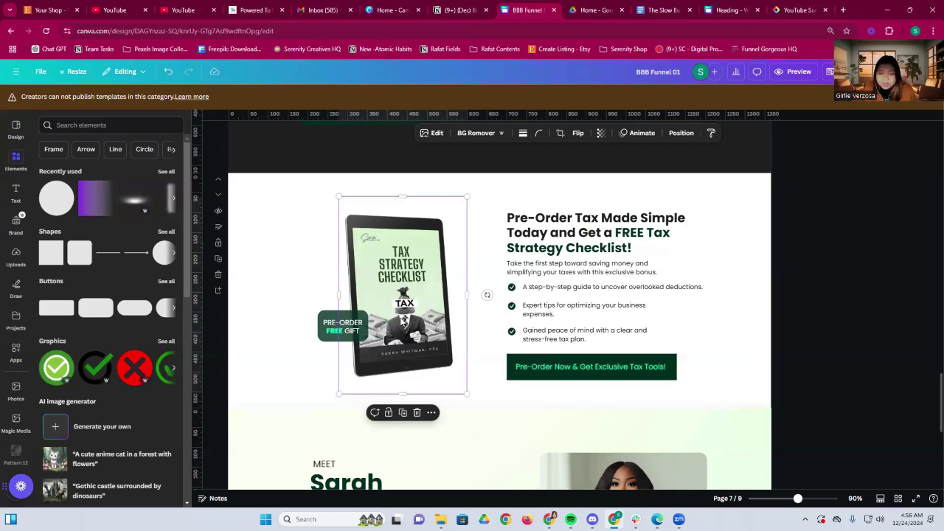
- Review the author section's "MEET" heading, 12-point biography text and portrait, along with the green gradient logo footer
click(740, 359)
scroll(737, 363, down, 5)
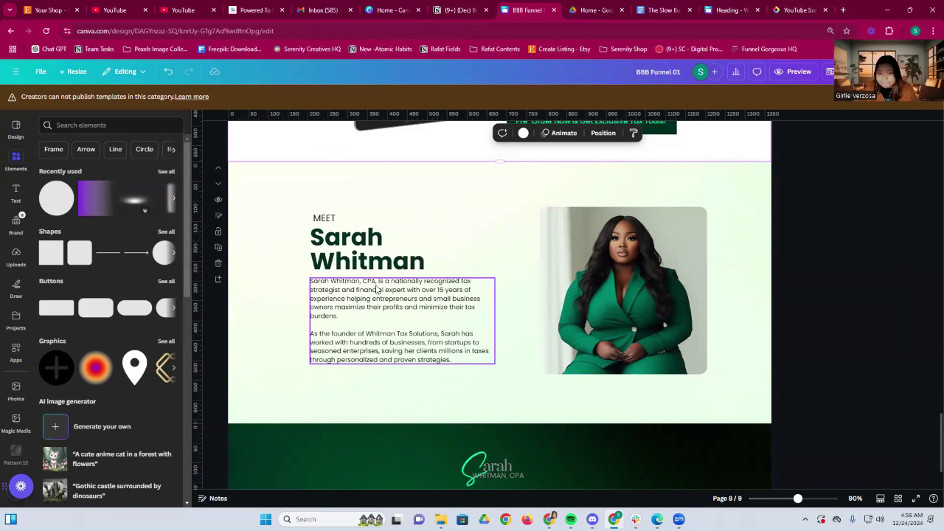
click(351, 285)
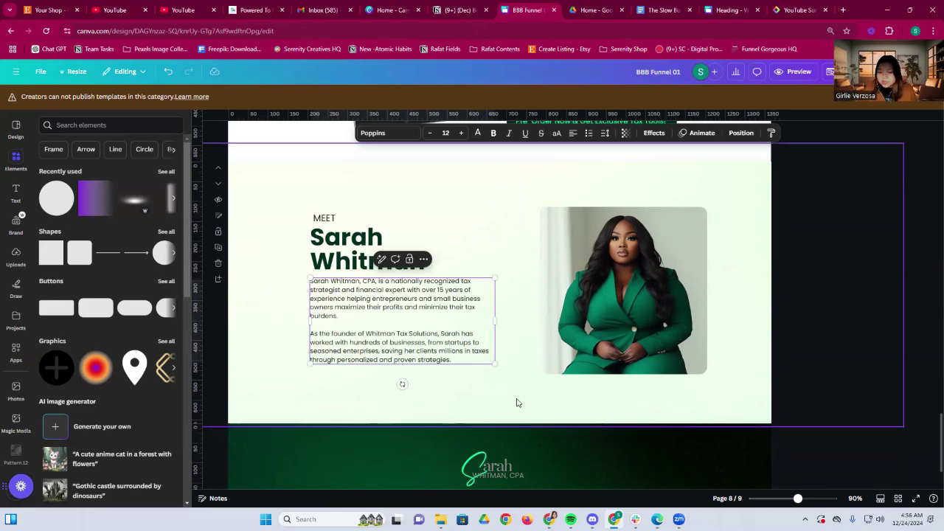
scroll(527, 404, up, 2)
scroll(527, 404, down, 4)
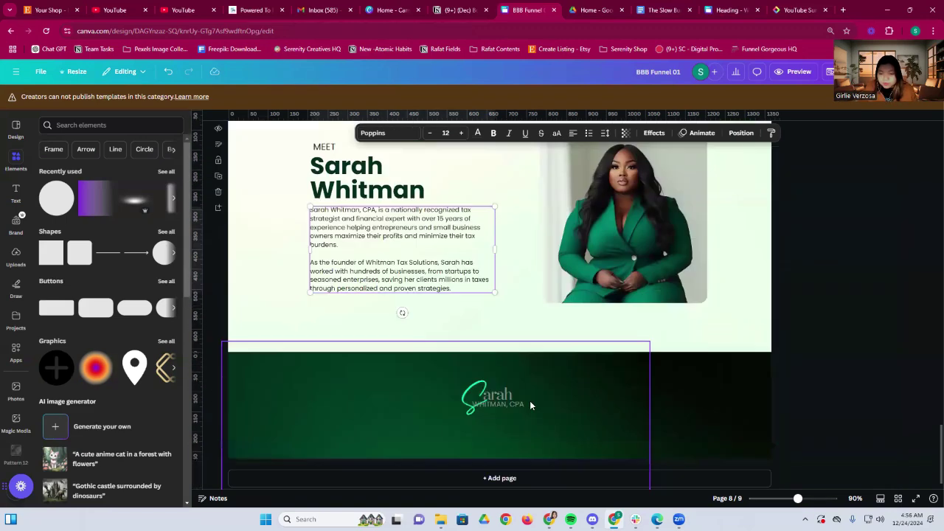
scroll(650, 386, down, 1)
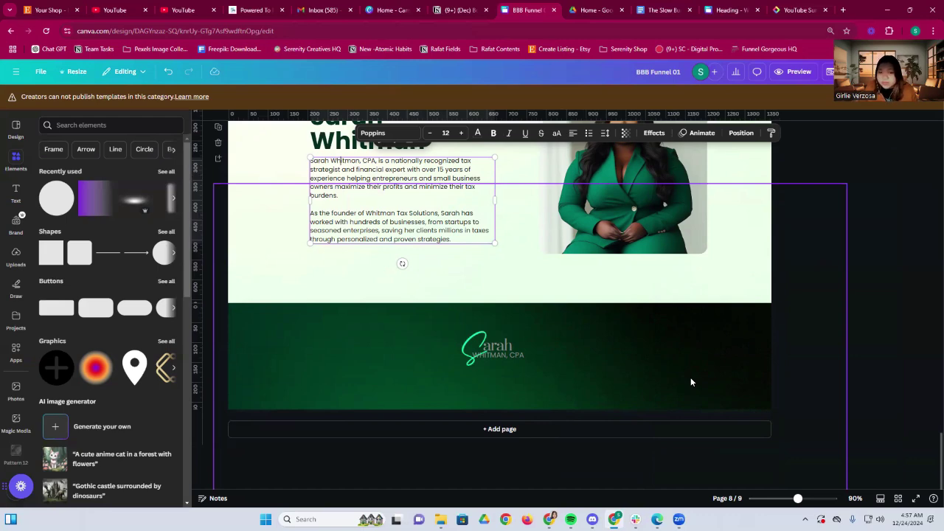
- Compare the "Pre-Order Now & Get Exclusive Tax Tools!" button in the checklist section with the one in the hero section
scroll(690, 382, up, 5)
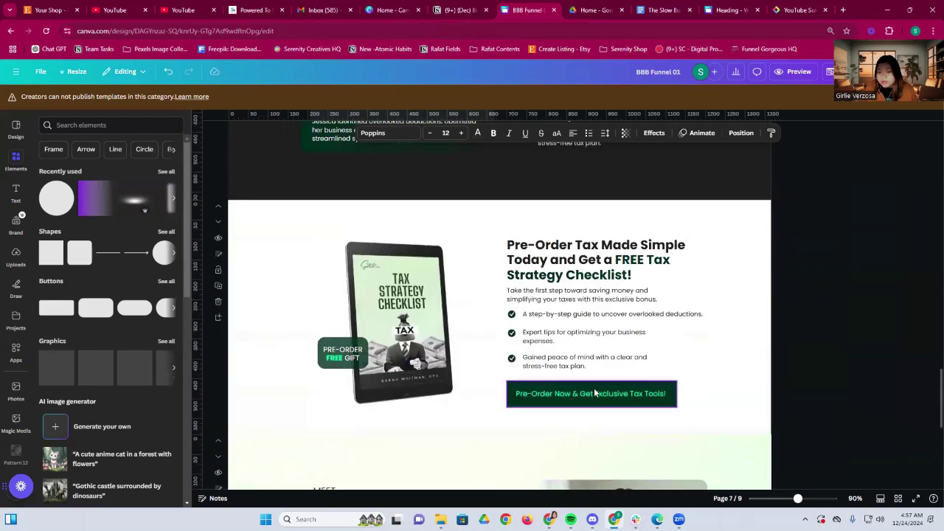
double_click(593, 388)
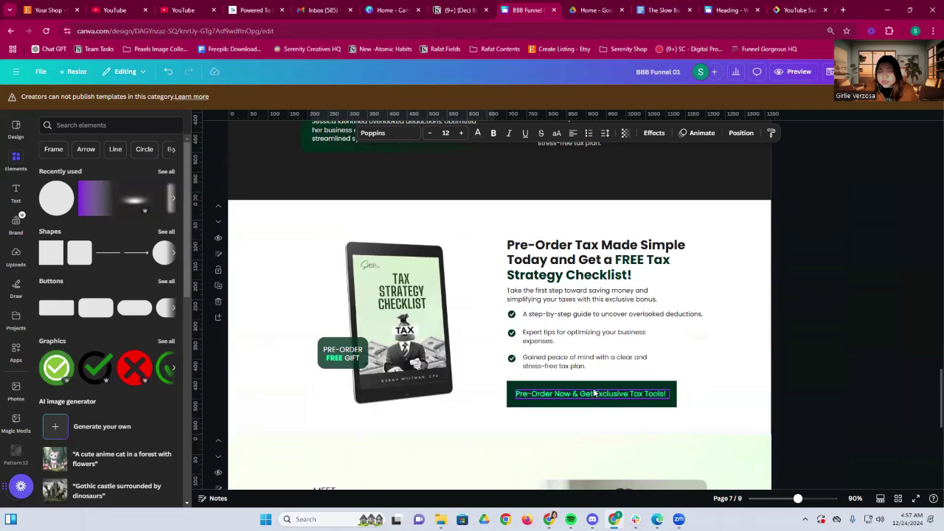
scroll(593, 389, up, 10)
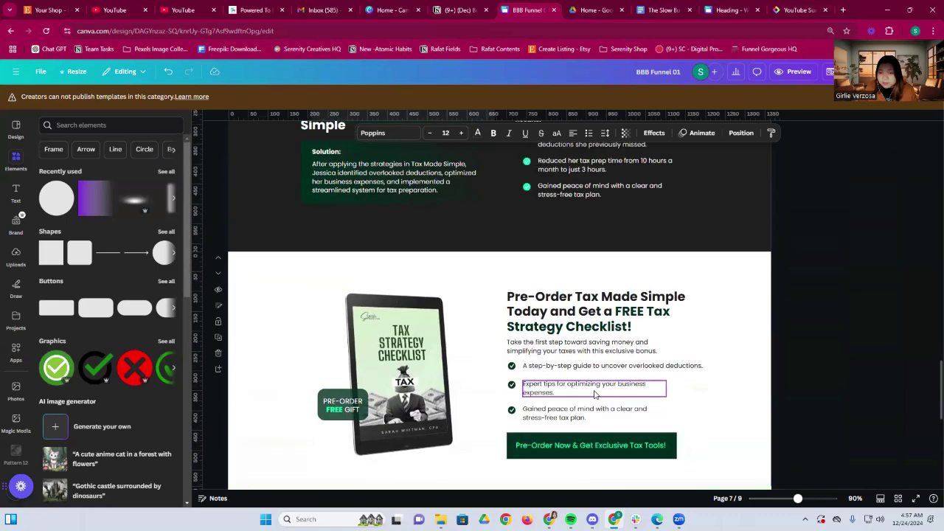
scroll(593, 390, up, 10)
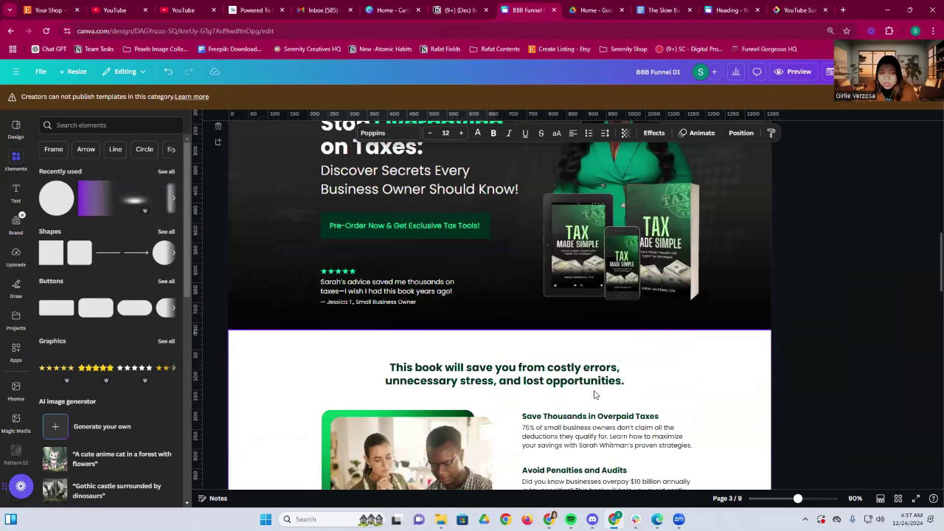
scroll(594, 395, up, 1)
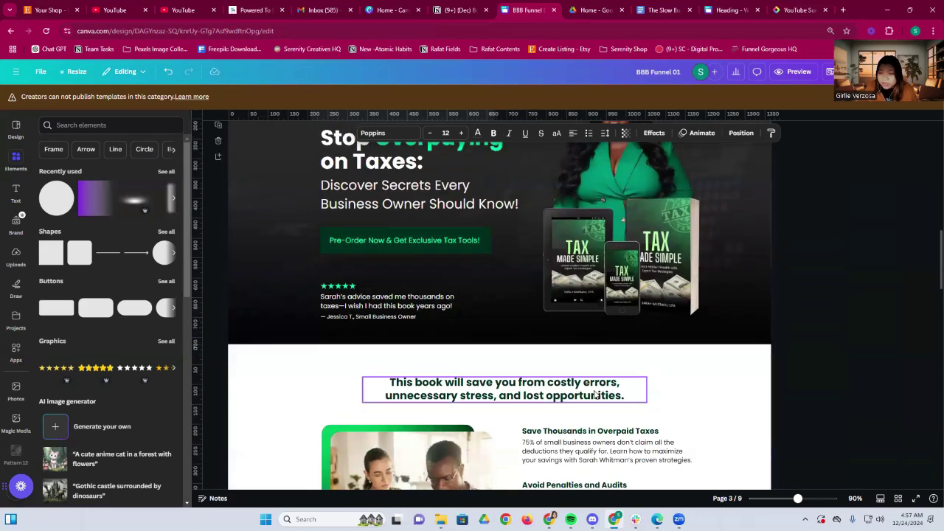
scroll(594, 394, up, 5)
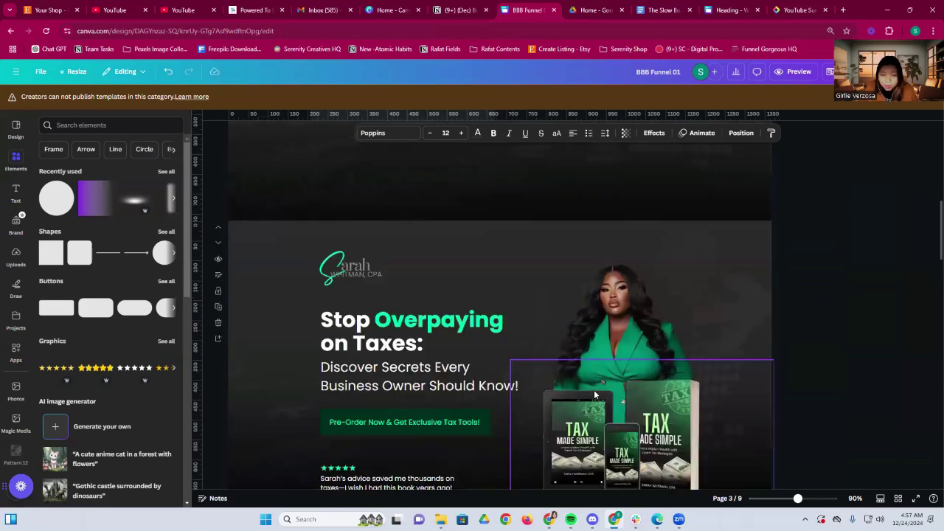
scroll(594, 390, down, 3)
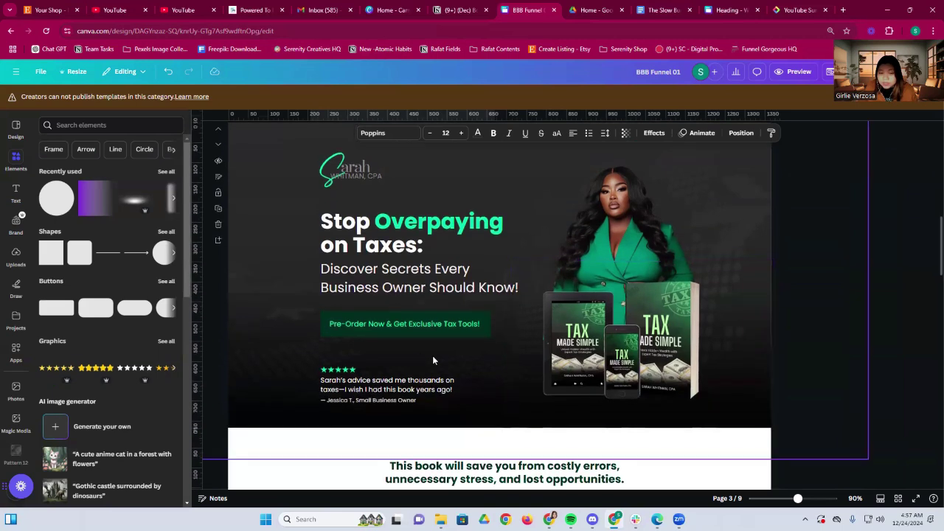
click(360, 333)
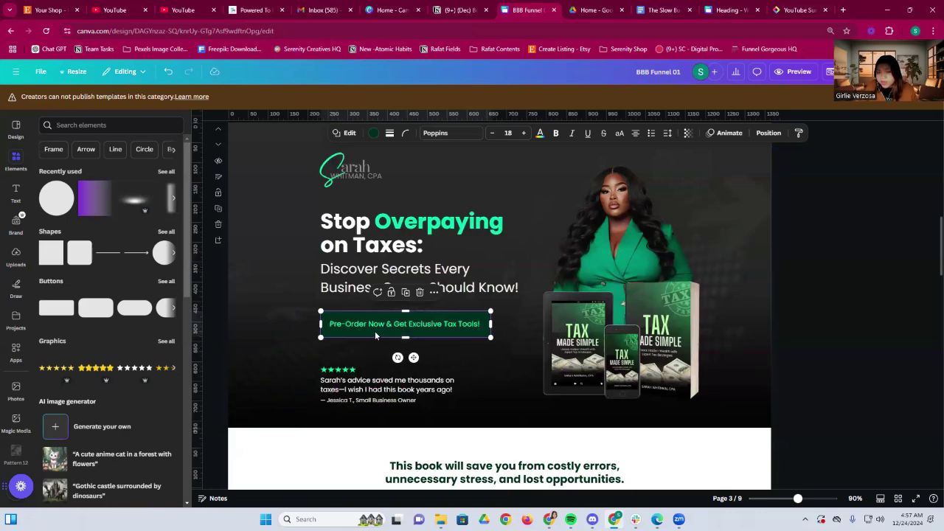
- Review the section sequence from the white benefits page through the green banner to the dark case study
scroll(375, 332, down, 5)
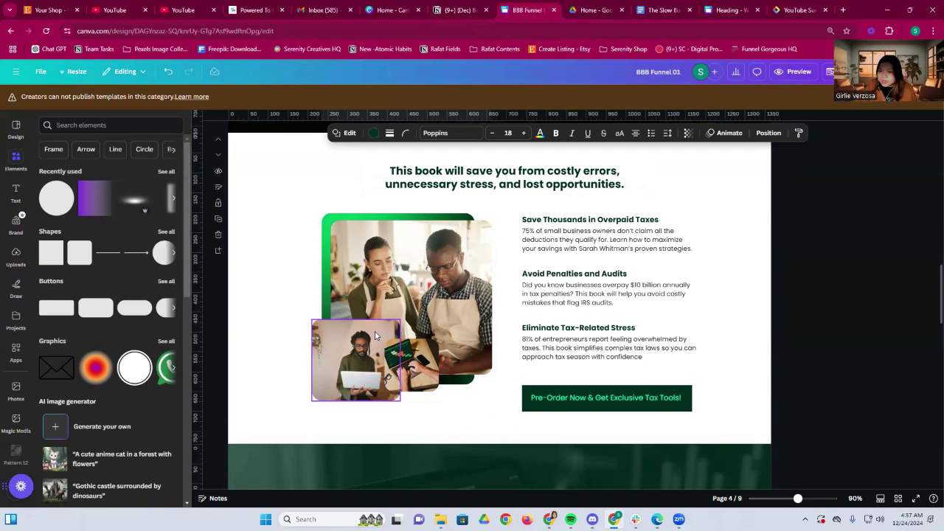
scroll(375, 331, down, 5)
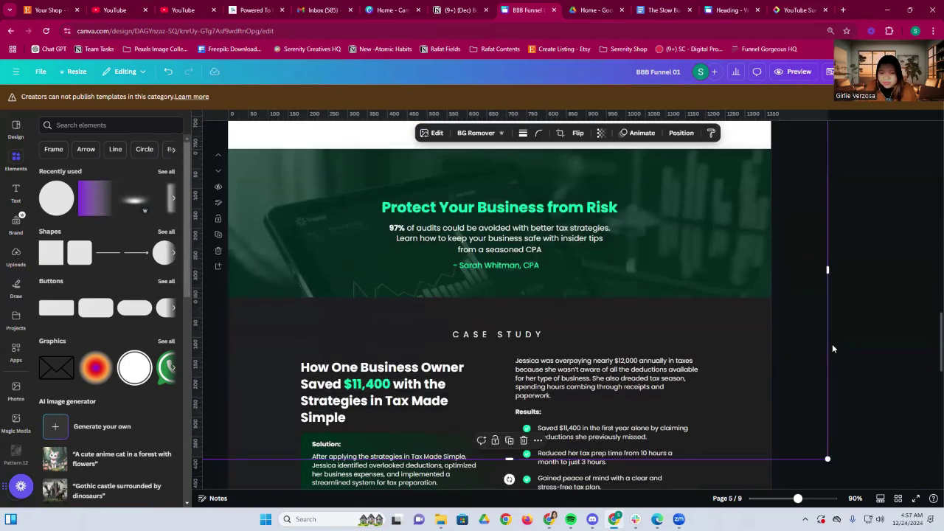
scroll(832, 343, down, 2)
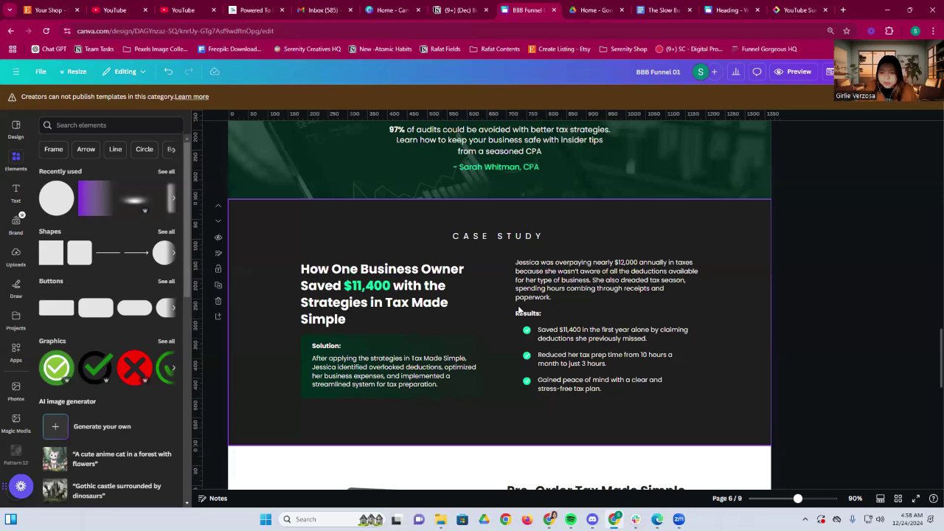
- Review the section sequence from the hero down to the free checklist section, and select the checklist's tablet mockup
scroll(520, 314, up, 8)
scroll(537, 323, up, 10)
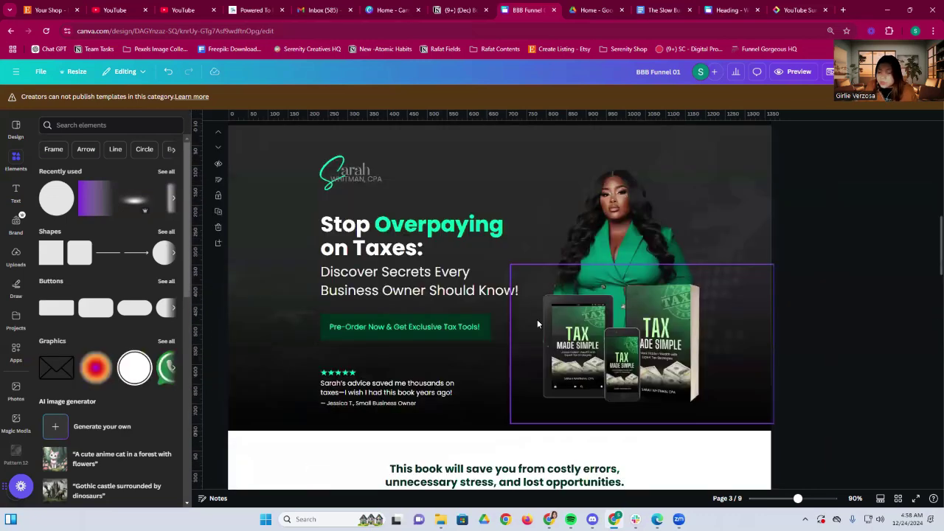
scroll(537, 323, down, 2)
scroll(536, 324, down, 3)
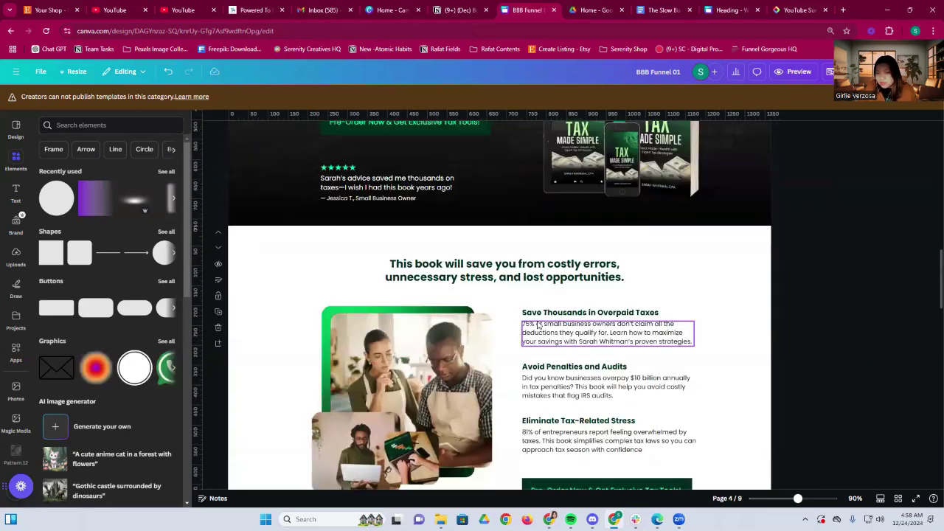
scroll(537, 324, down, 9)
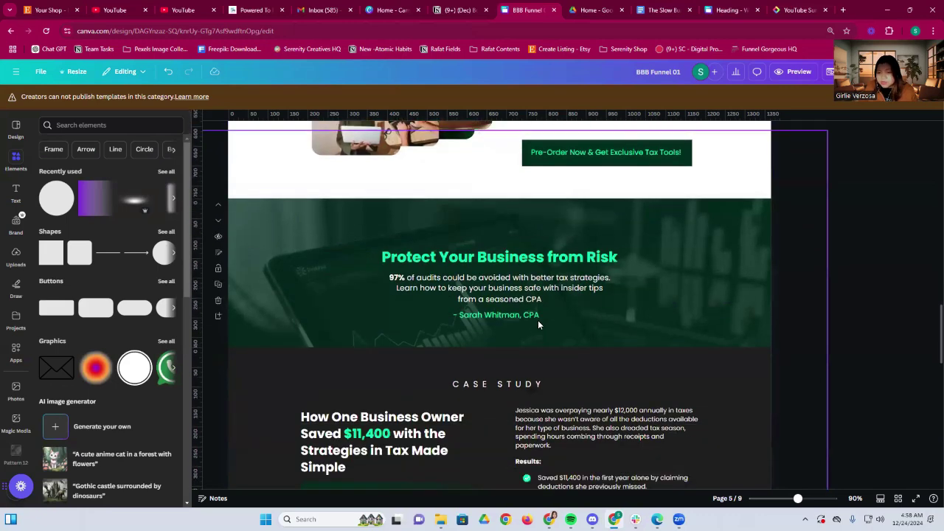
scroll(537, 320, down, 4)
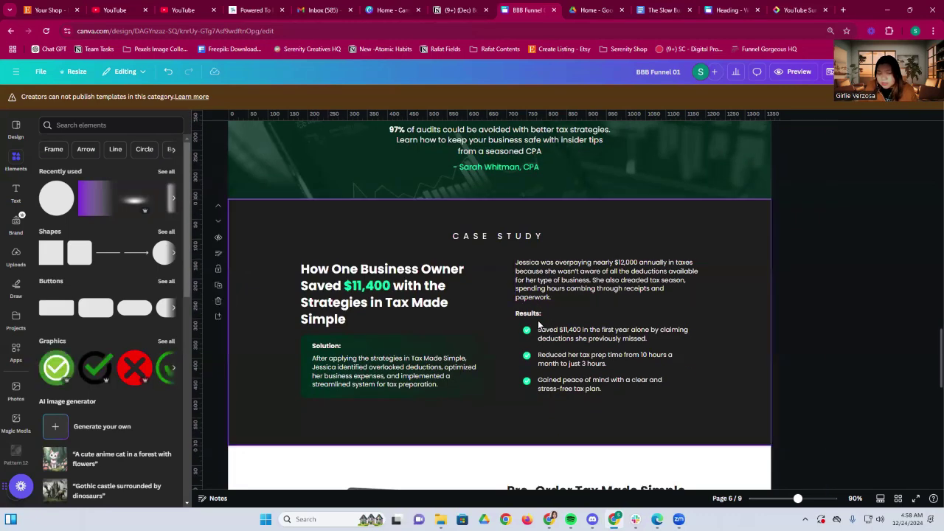
scroll(431, 309, down, 8)
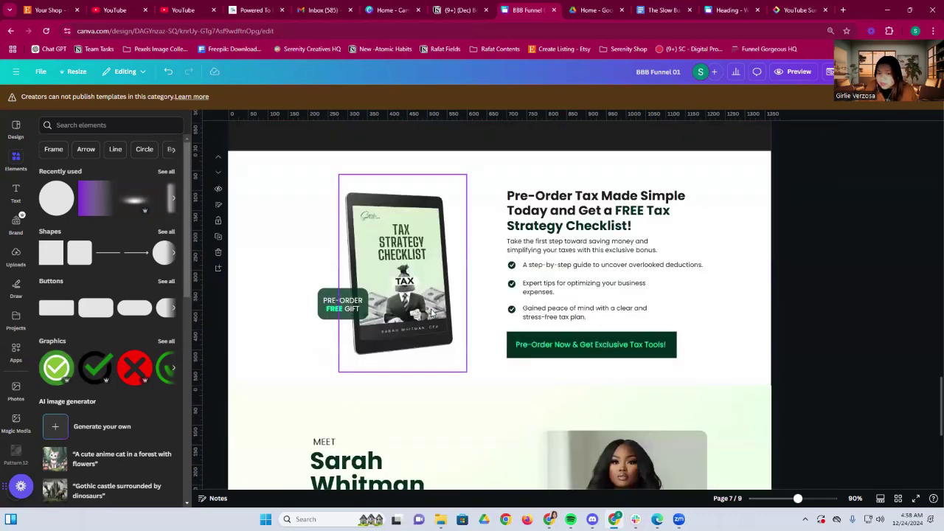
click(432, 314)
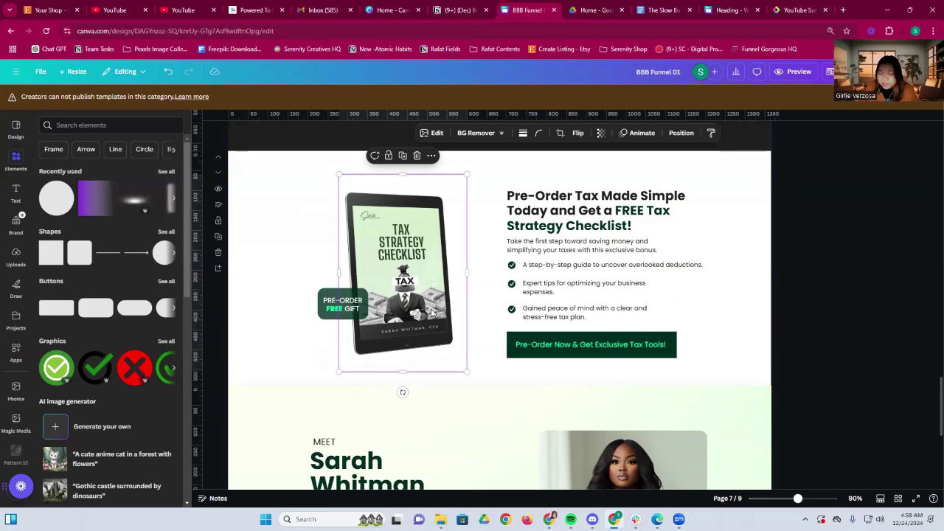
- Examine the benefits section's photo collage and the hero's headline, subheading, pre-order button and star testimonial
scroll(448, 310, up, 10)
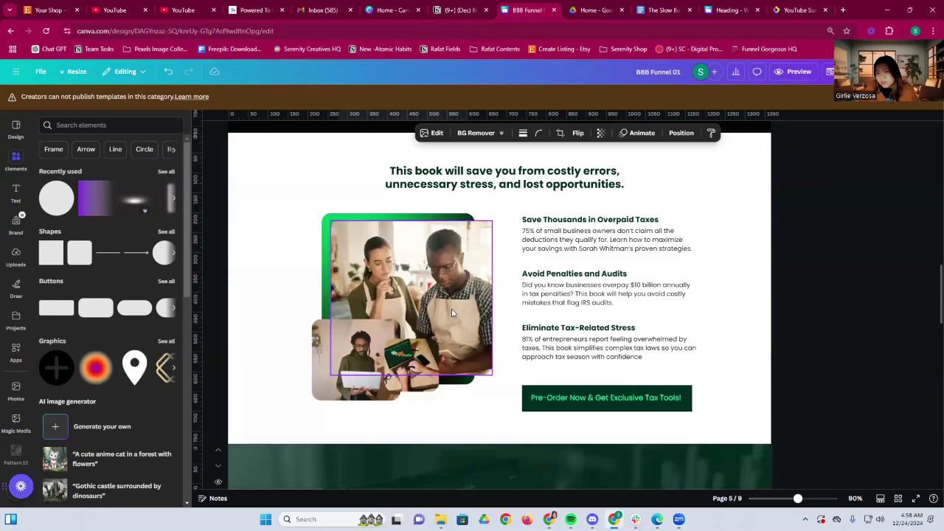
scroll(452, 312, up, 5)
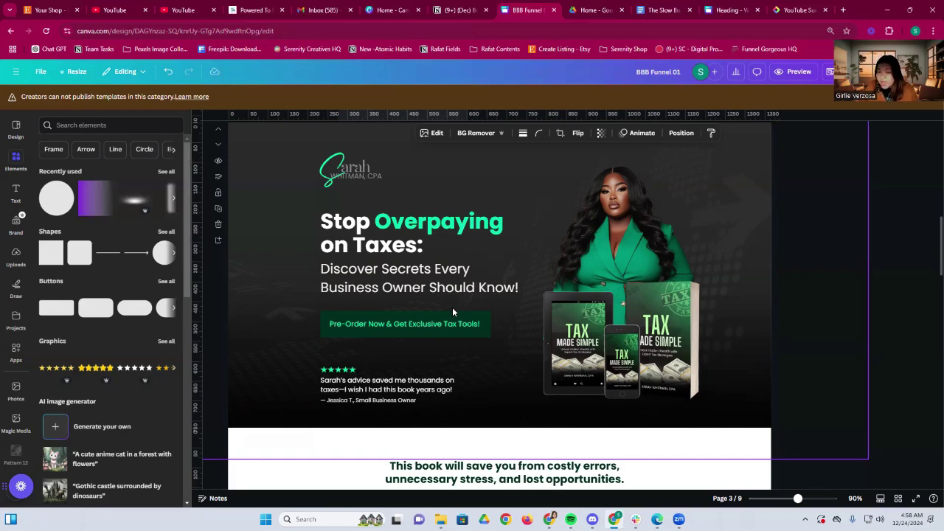
scroll(452, 311, down, 2)
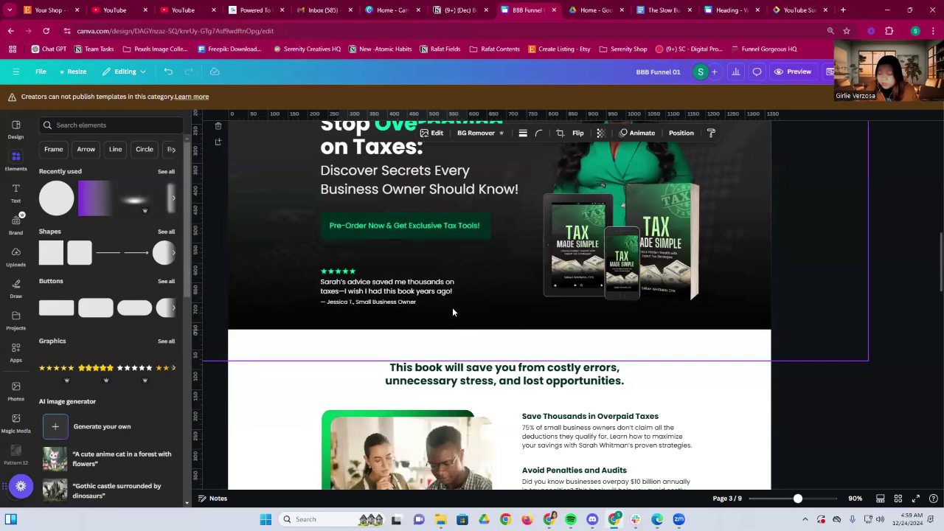
scroll(452, 312, up, 2)
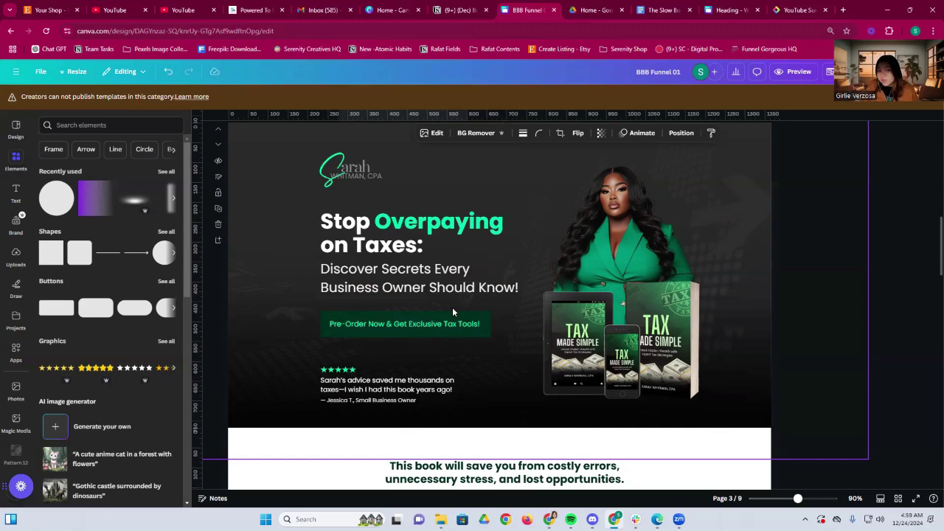
scroll(453, 312, down, 1)
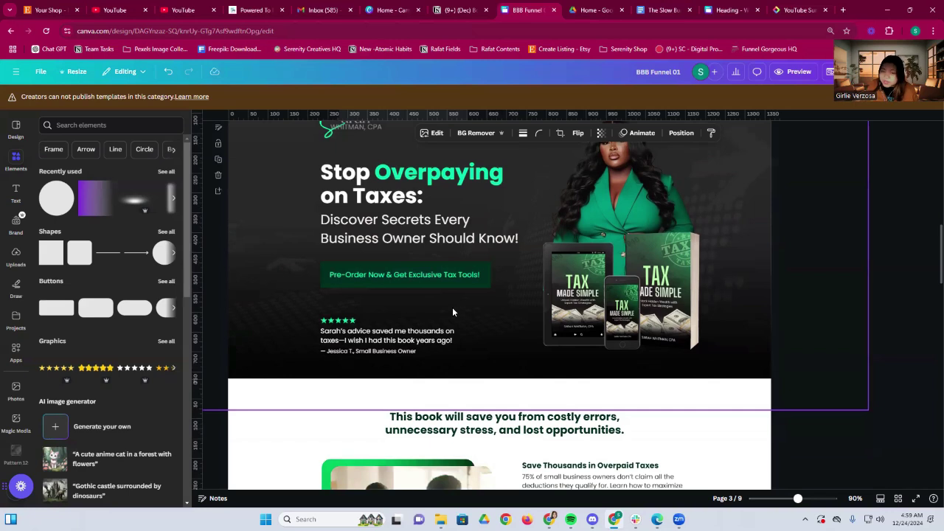
scroll(452, 312, up, 2)
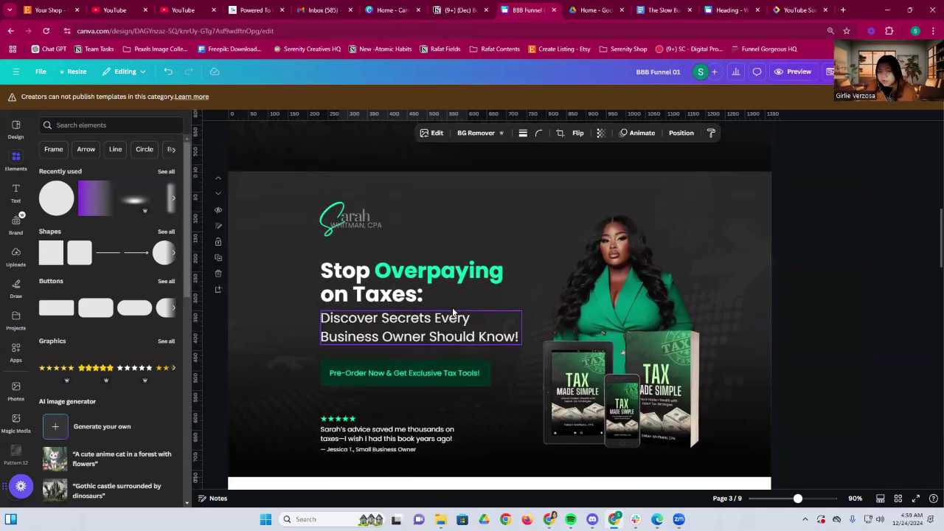
- Inspect the hero headline, the benefits section's heading and its "Pre-Order Now & Get Exclusive Tax Tools!" button, selecting each in turn
click(395, 299)
scroll(394, 297, down, 2)
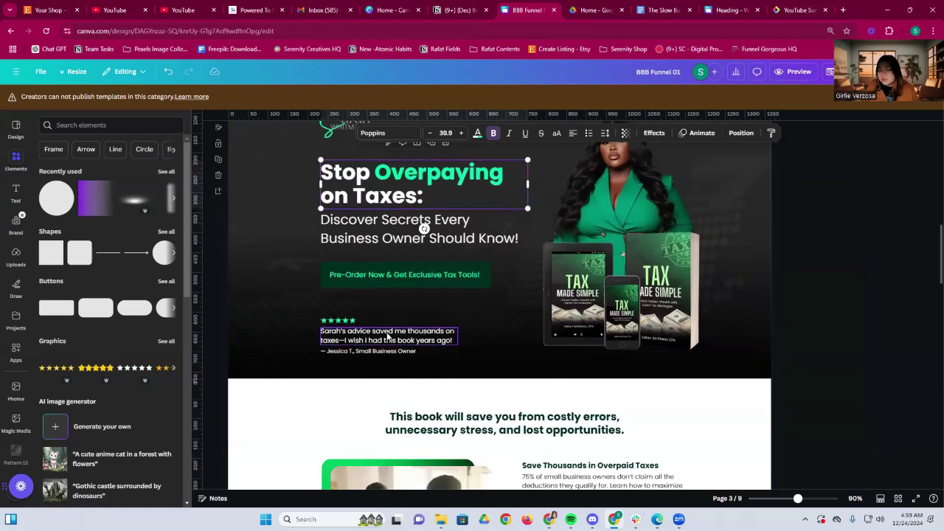
scroll(387, 337, down, 3)
click(427, 287)
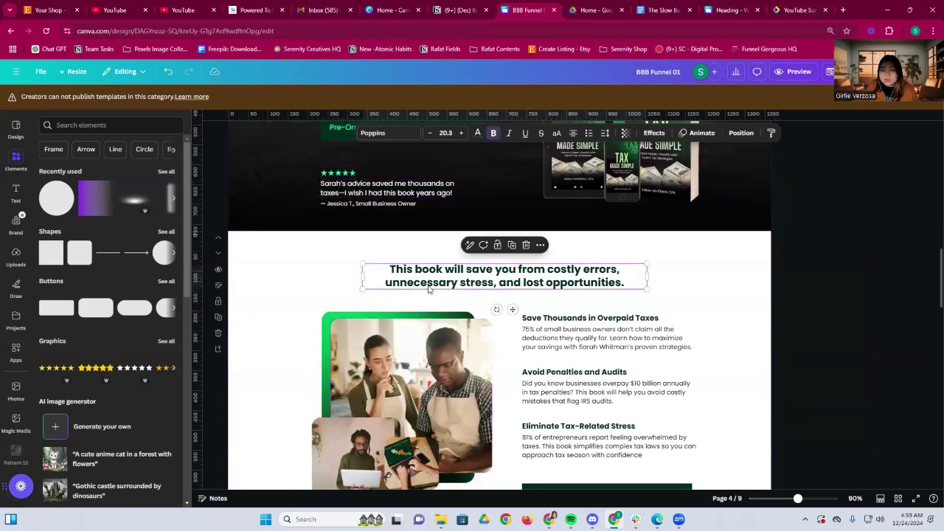
scroll(427, 289, down, 5)
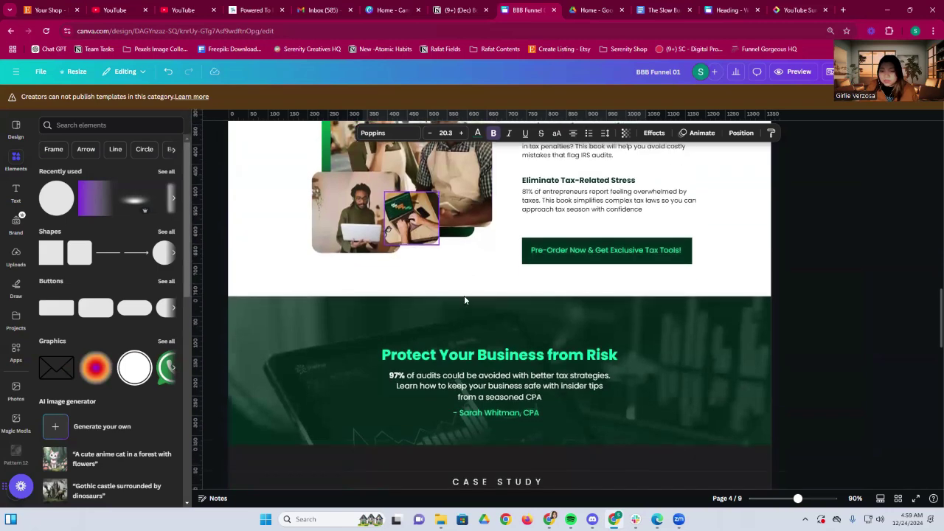
click(585, 261)
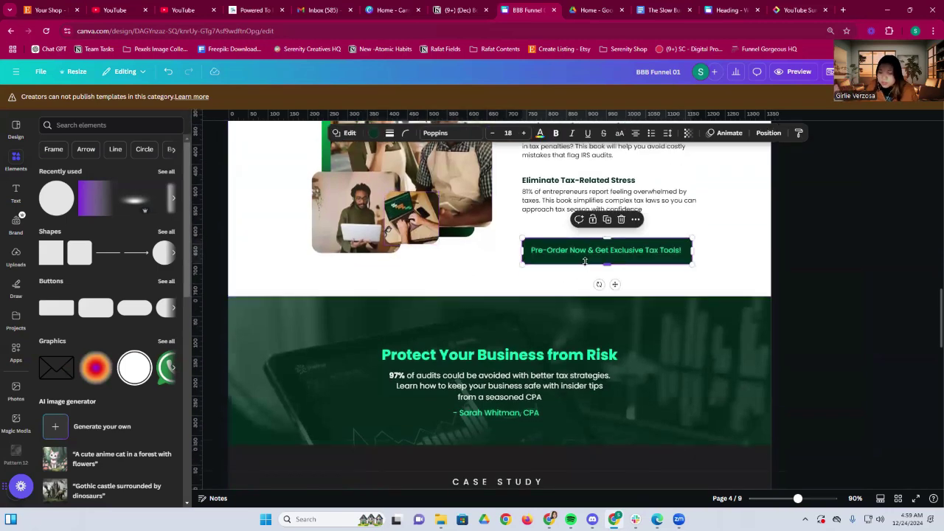
- Inspect the "Protect Your Business from Risk" heading, the "CASE STUDY" label and the author section's portrait, selecting each in turn
scroll(585, 261, down, 1)
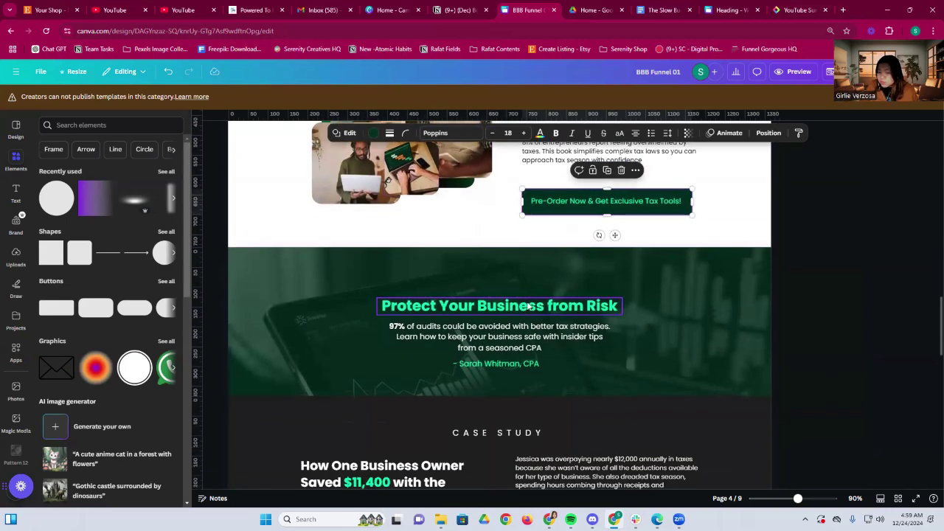
click(525, 307)
scroll(526, 304, down, 2)
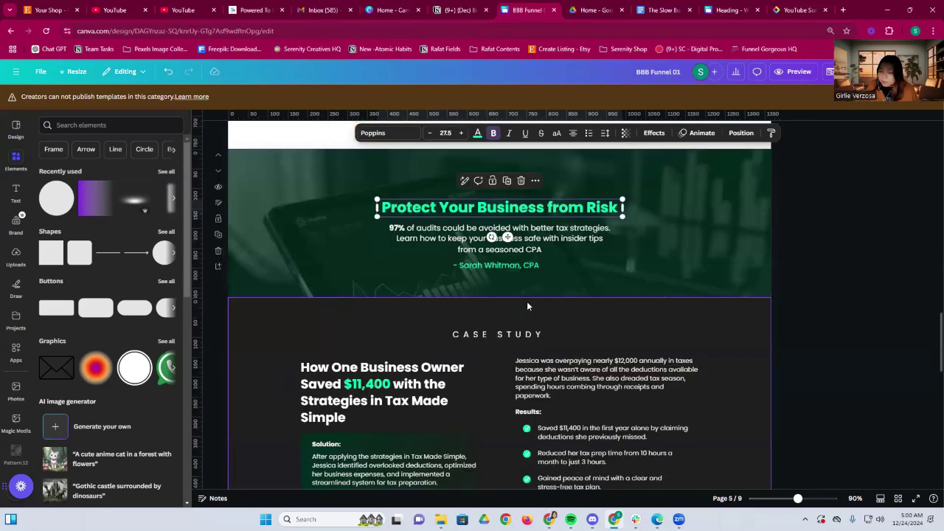
click(541, 334)
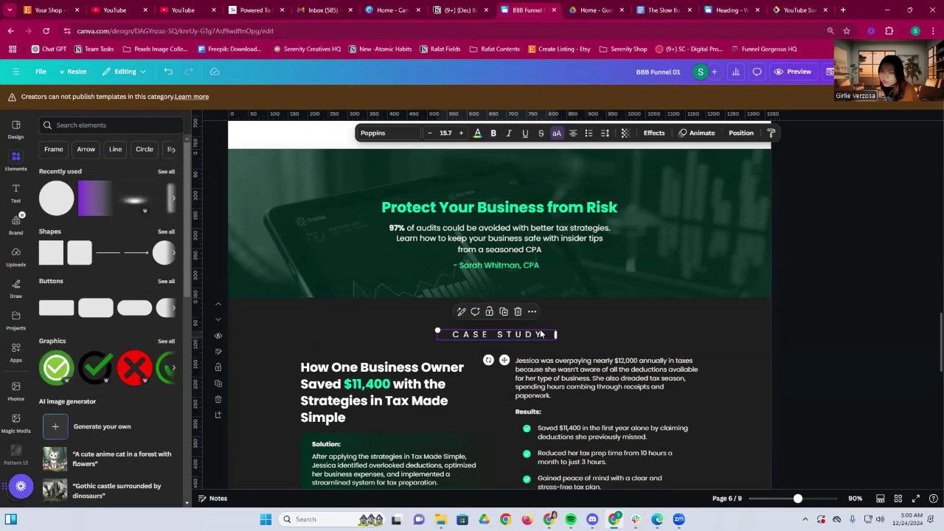
scroll(538, 334, down, 6)
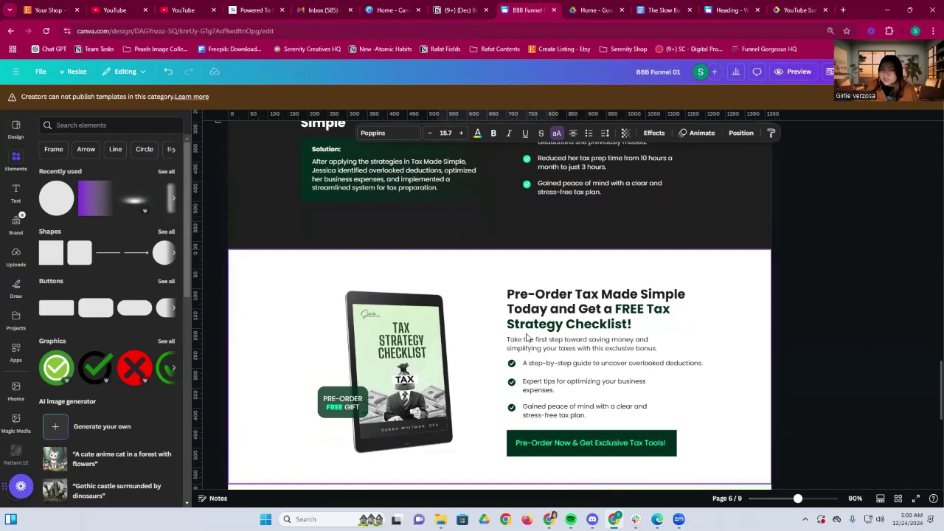
scroll(526, 337, down, 6)
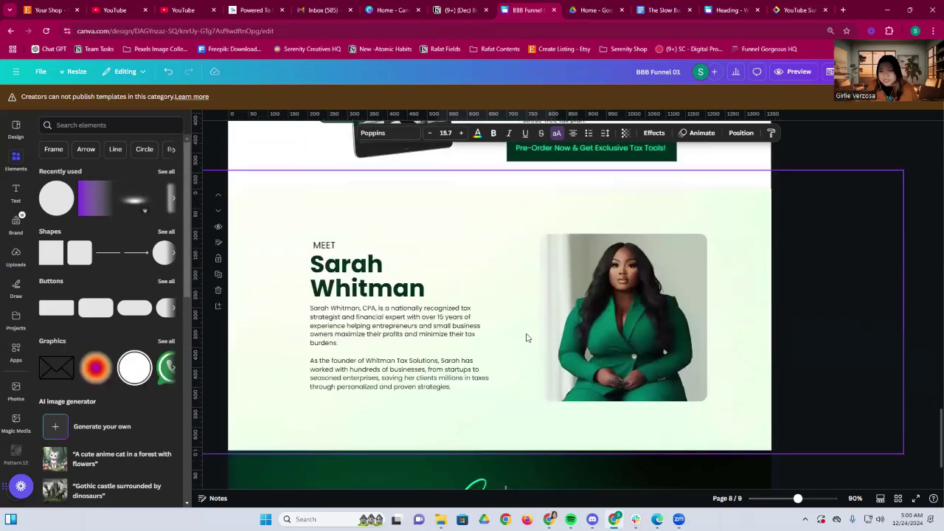
click(618, 317)
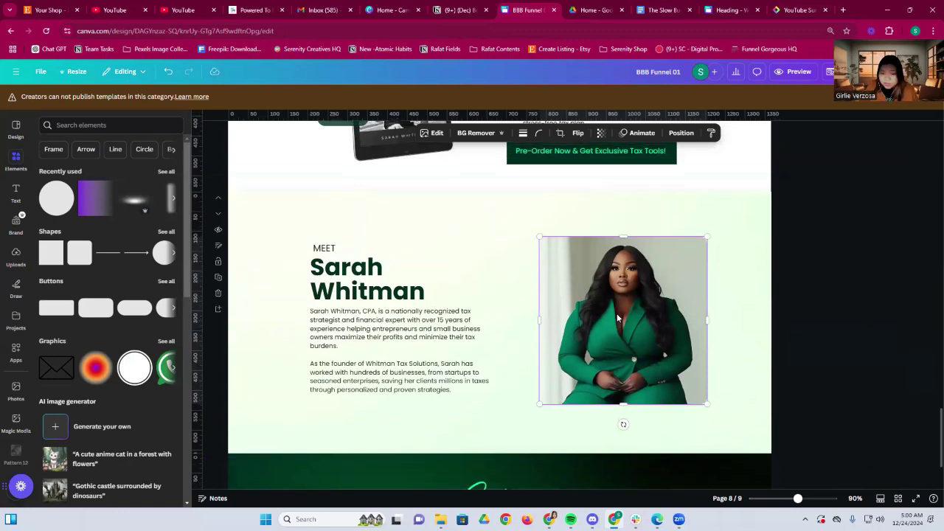
- Return to the hero section and inspect its portrait cutout and the "Tax Made Simple" book and device mockup
scroll(616, 314, up, 2)
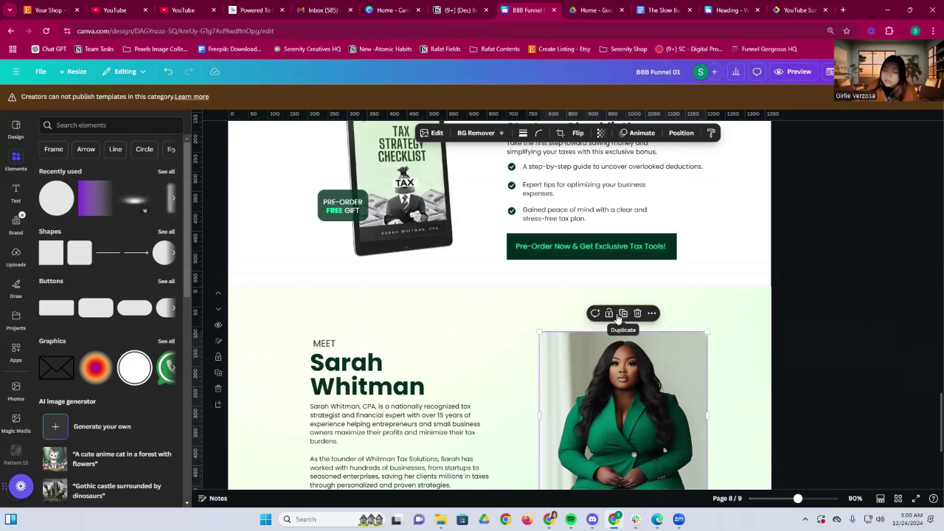
scroll(618, 317, up, 20)
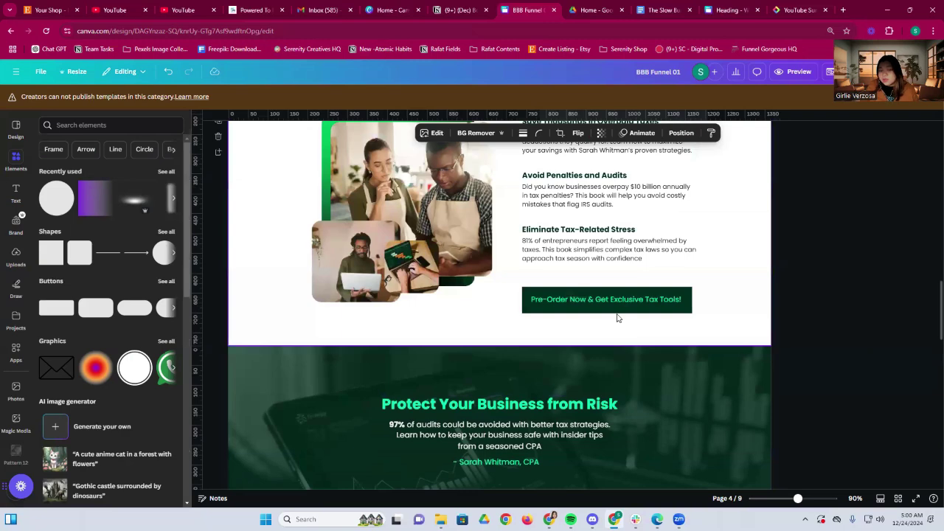
scroll(618, 318, up, 8)
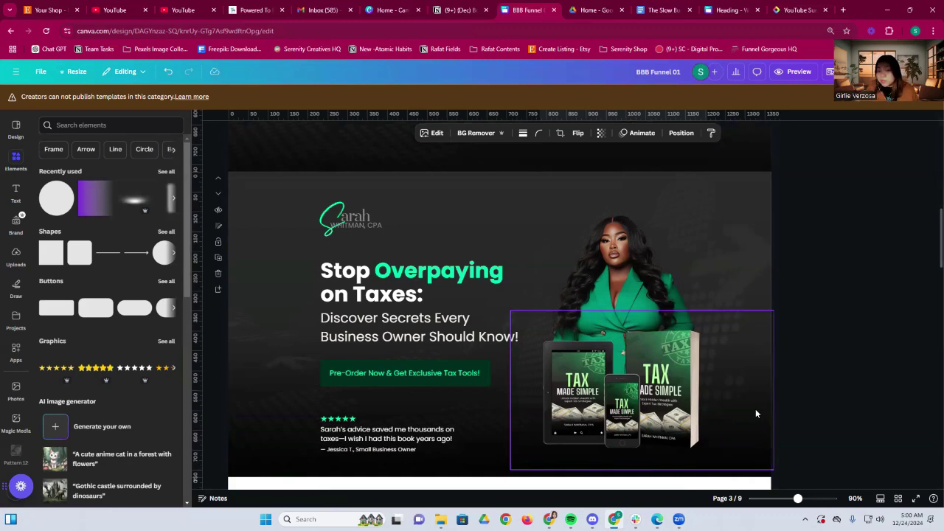
click(663, 278)
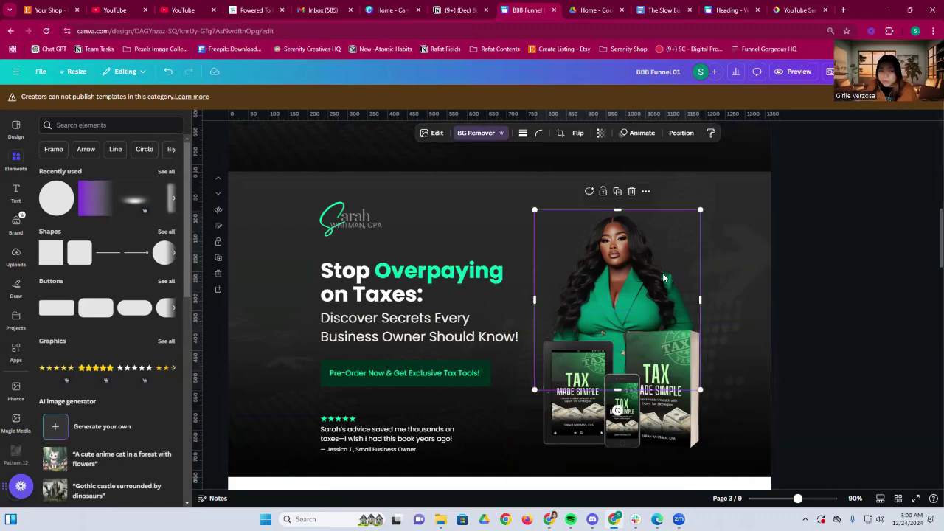
click(826, 290)
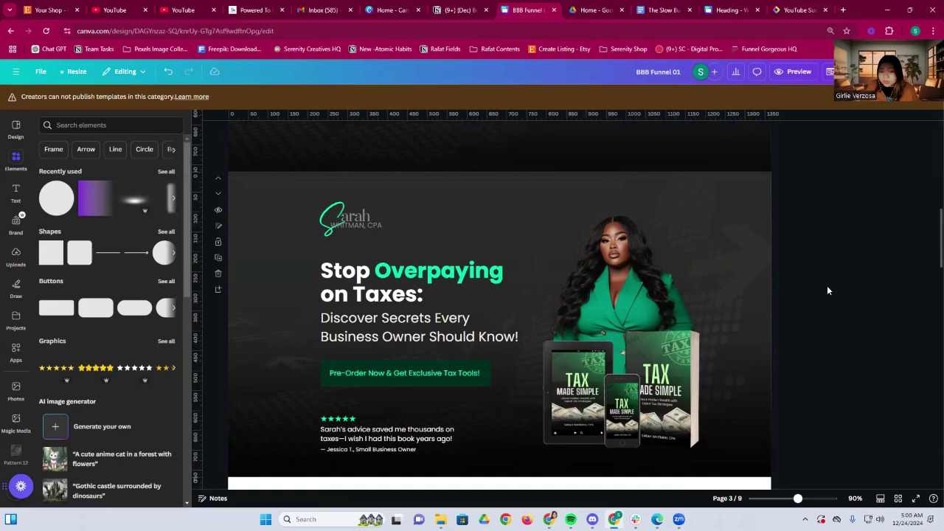
scroll(825, 293, down, 1)
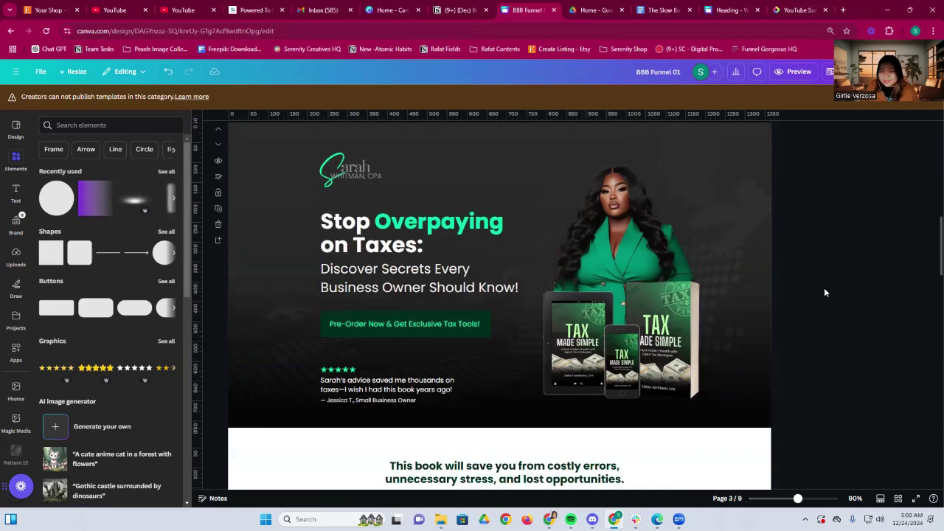
click(630, 230)
click(665, 361)
- Compare the hero section's layout with the benefits section and green risk banner below it
scroll(667, 361, down, 12)
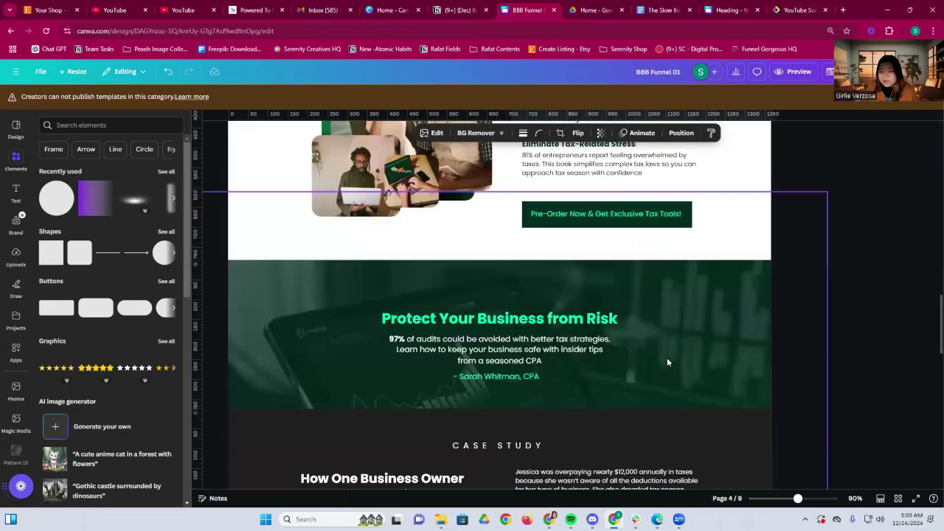
scroll(667, 361, up, 11)
scroll(666, 361, up, 4)
scroll(237, 273, down, 3)
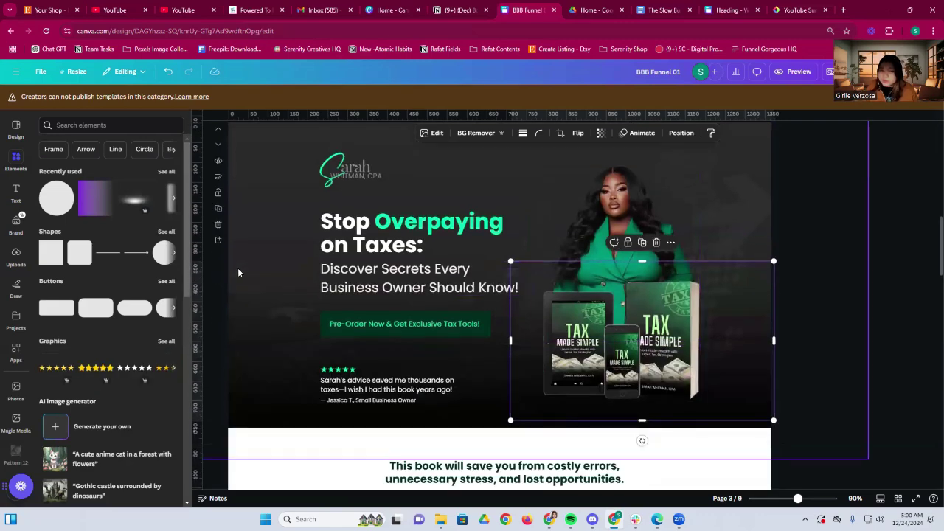
scroll(237, 273, down, 2)
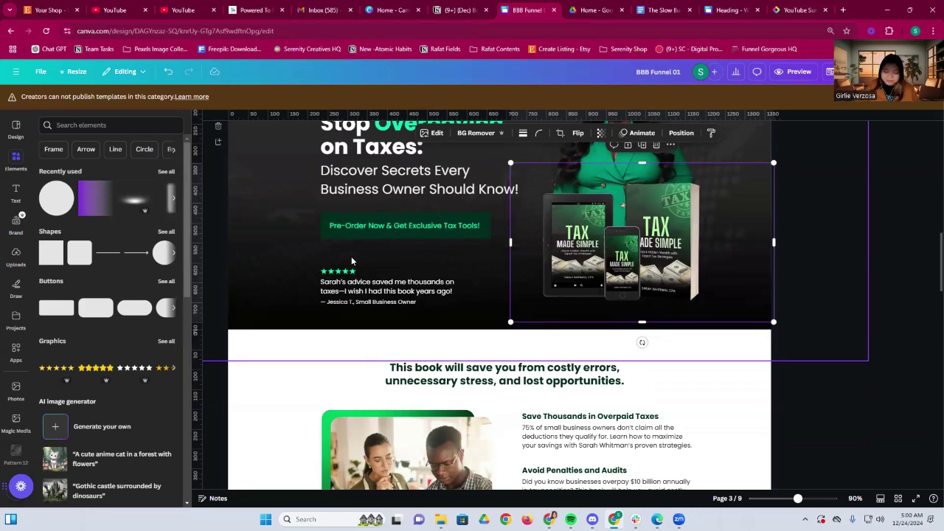
scroll(413, 337, up, 3)
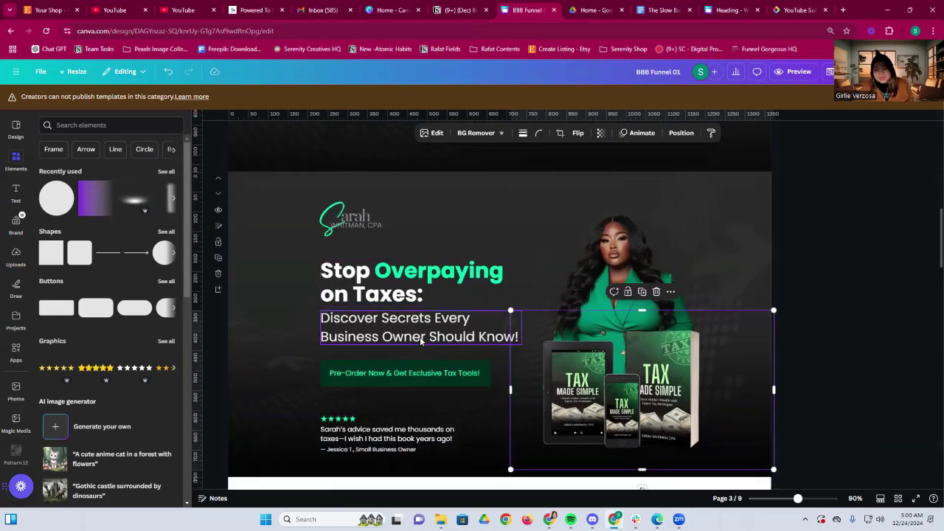
- Examine the transition from the hero's testimonial and mockup to the white benefits section's centred heading
scroll(420, 340, down, 1)
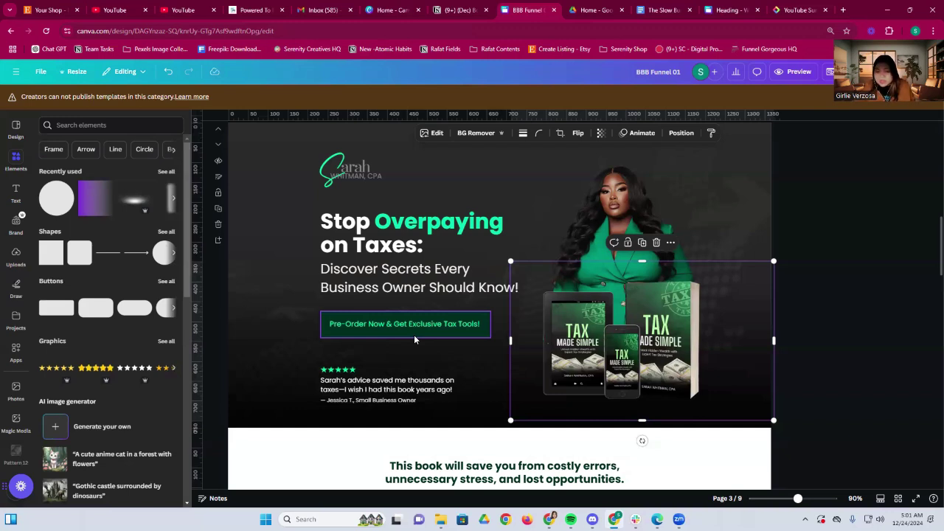
scroll(415, 340, down, 1)
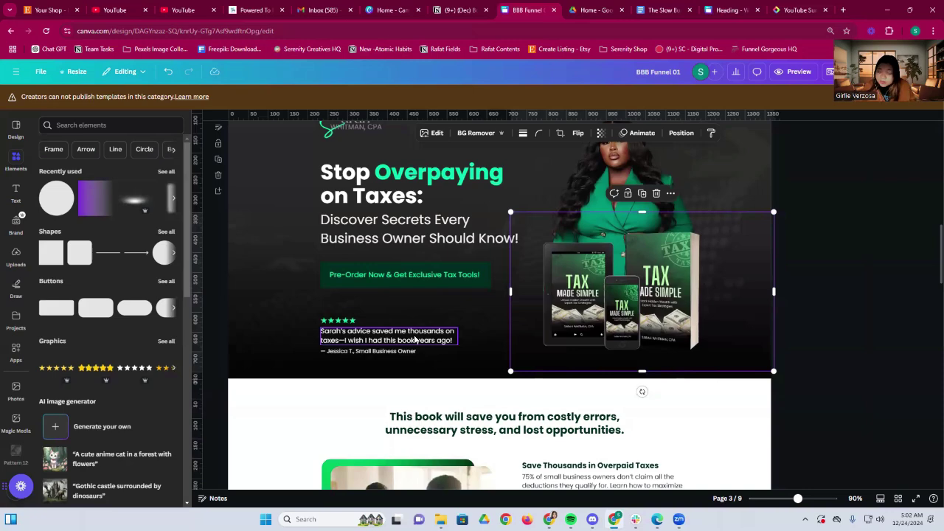
scroll(415, 339, down, 2)
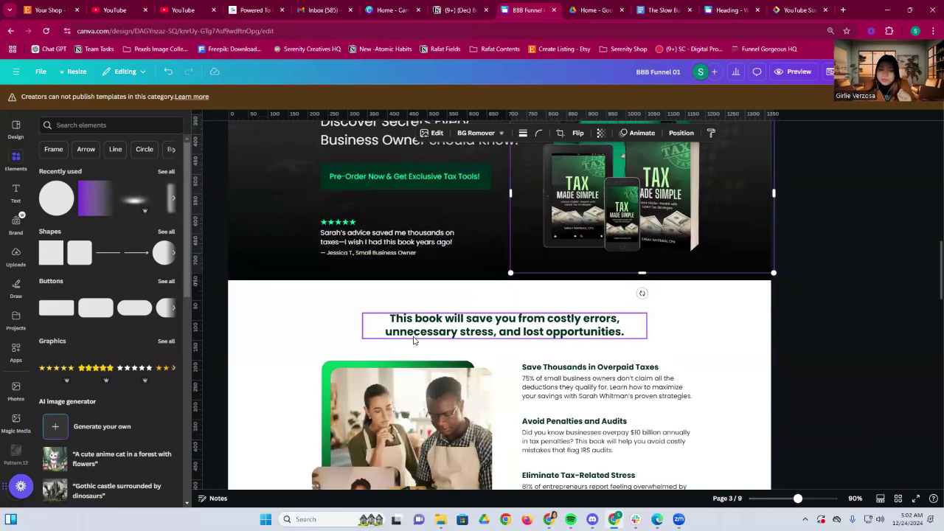
scroll(413, 340, down, 3)
scroll(413, 340, up, 3)
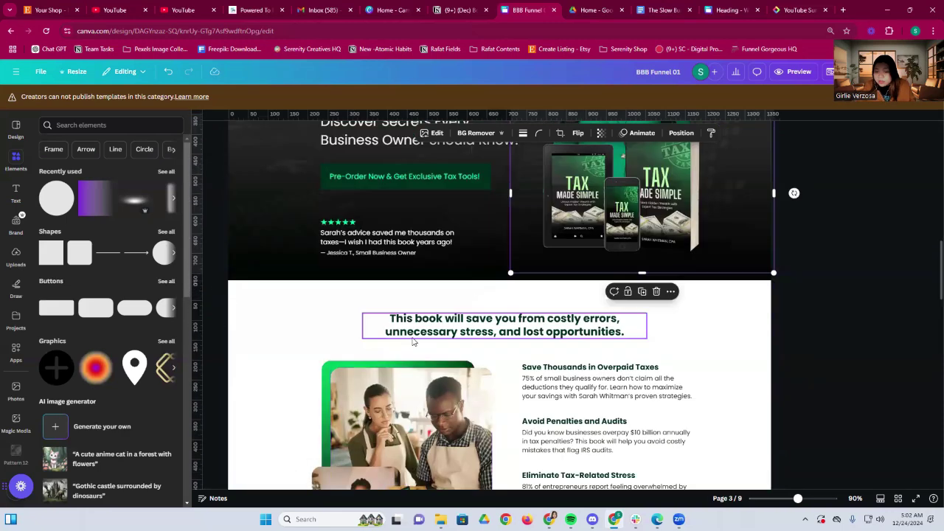
scroll(413, 340, up, 3)
scroll(413, 340, down, 3)
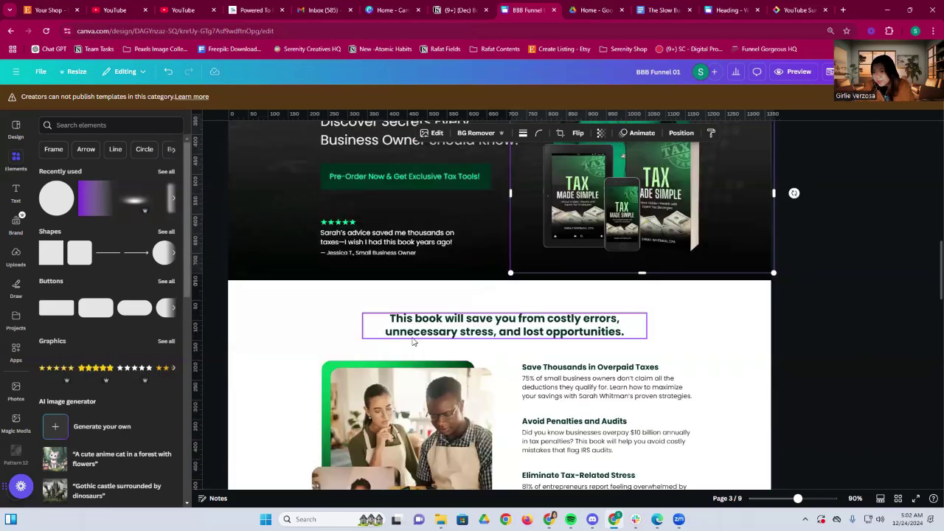